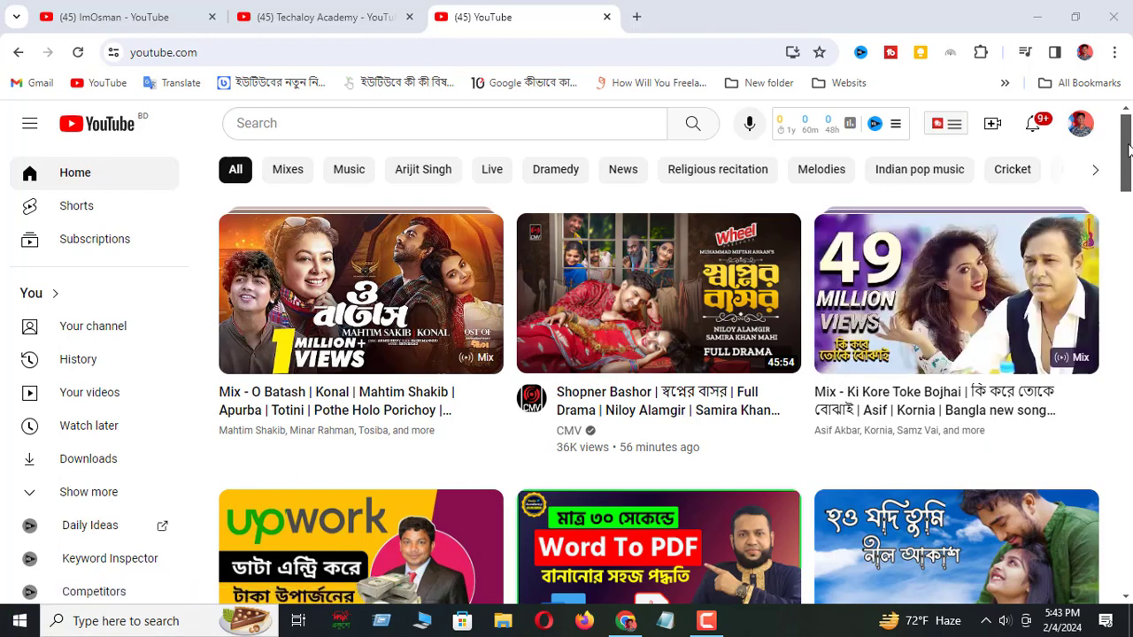
Examine the video thumbnails in the YouTube home feed, previewing a few of them
{"action": "scroll", "coordinate": [1020, 301], "scroll_direction": "down", "scroll_amount": 2}
{"action": "scroll", "coordinate": [1129, 215], "scroll_direction": "down", "scroll_amount": 4}
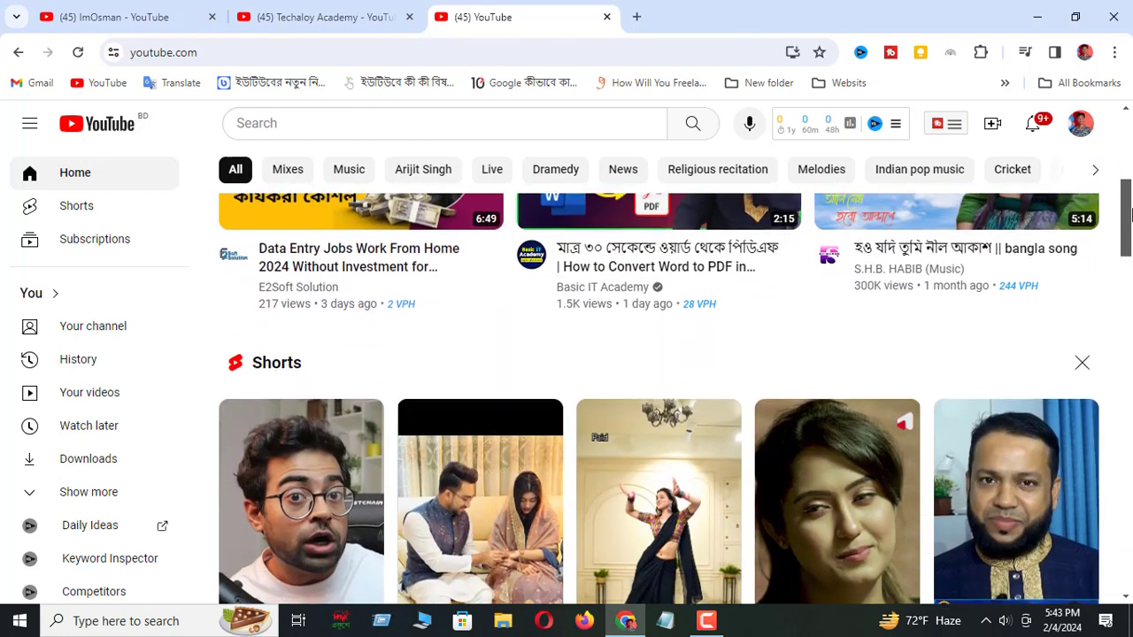
{"action": "left_click_drag", "start_coordinate": [1130, 215], "coordinate": [1129, 354]}
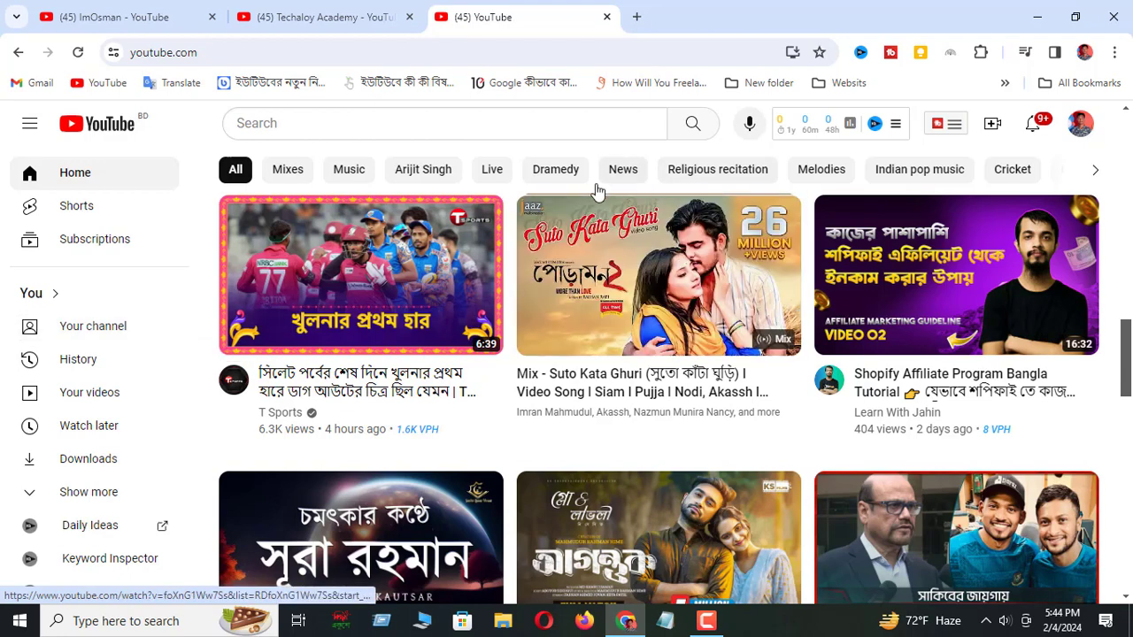
{"action": "mouse_move", "coordinate": [663, 331]}
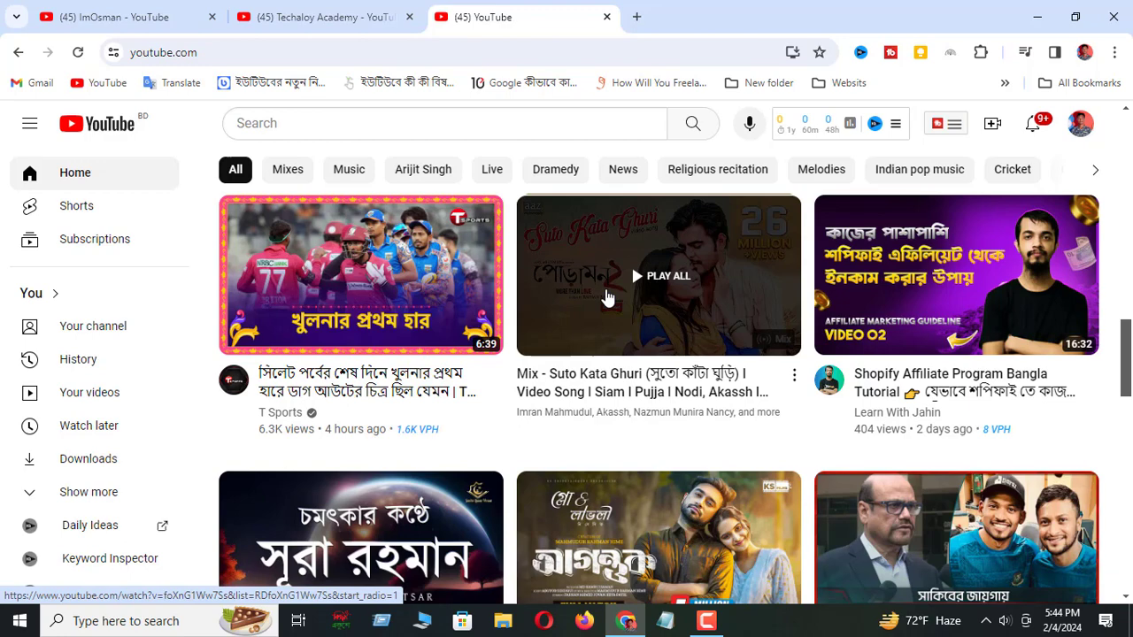
{"action": "scroll", "coordinate": [630, 438], "scroll_direction": "down", "scroll_amount": 1}
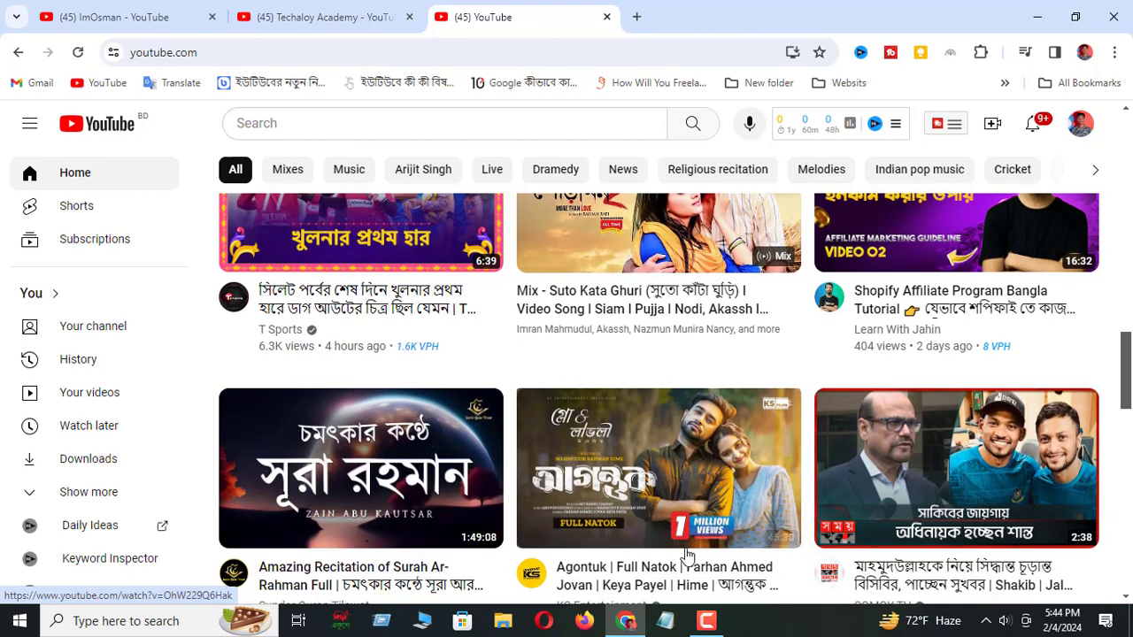
{"action": "mouse_move", "coordinate": [347, 488]}
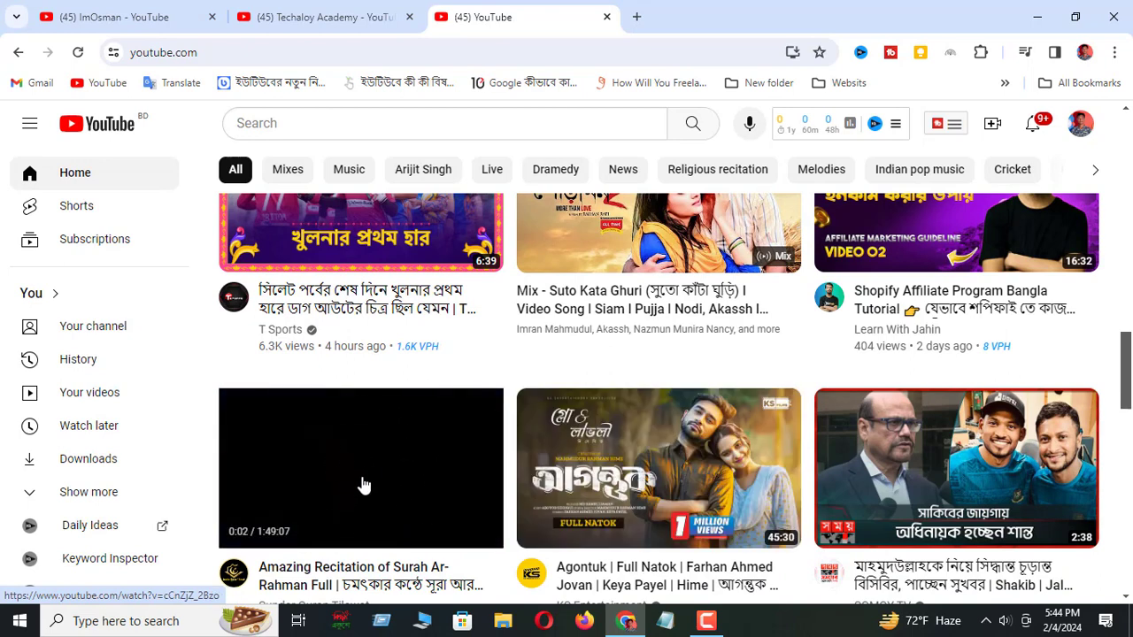
{"action": "mouse_move", "coordinate": [663, 467]}
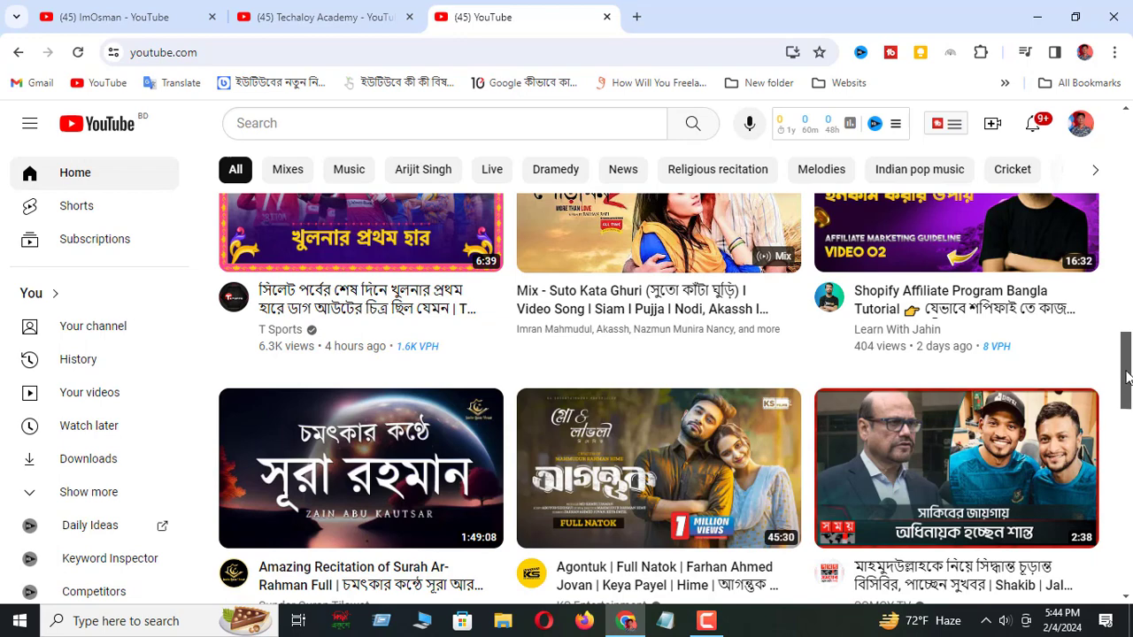
{"action": "scroll", "coordinate": [1129, 330], "scroll_direction": "up", "scroll_amount": 3}
{"action": "left_click_drag", "start_coordinate": [1129, 329], "coordinate": [1128, 158]}
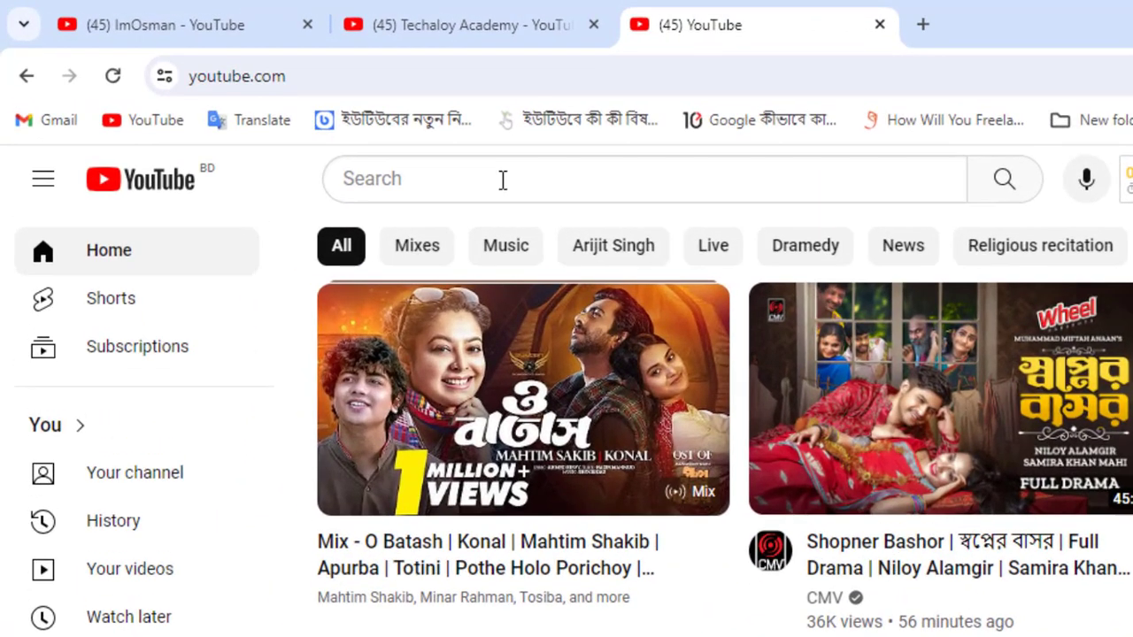
Search YouTube for "how to create youtube thumbanil on canve" and look through the resulting videos
{"action": "left_click", "coordinate": [504, 179]}
{"action": "type", "text": "how to create youtube thumbanil on canve"}
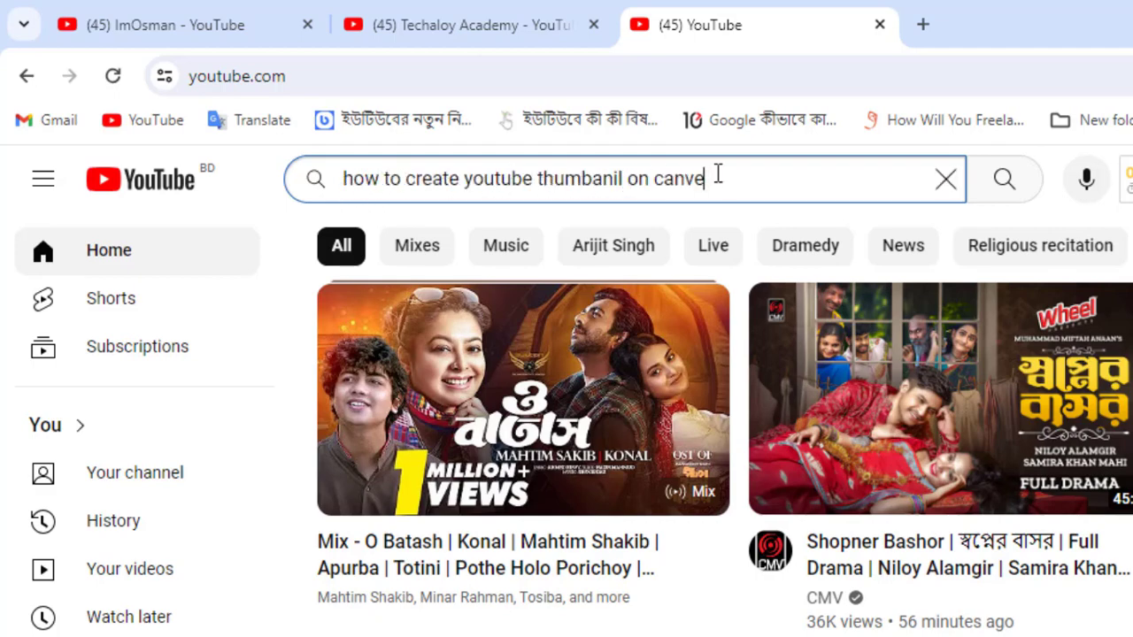
{"action": "key", "text": "Return"}
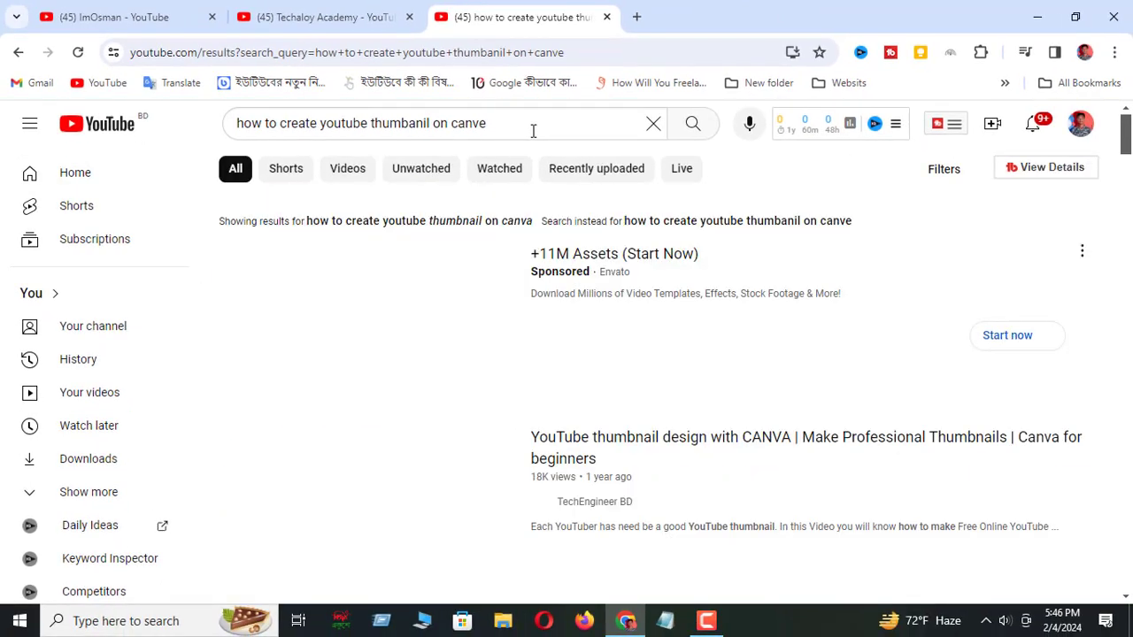
{"action": "scroll", "coordinate": [637, 504], "scroll_direction": "down", "scroll_amount": 3}
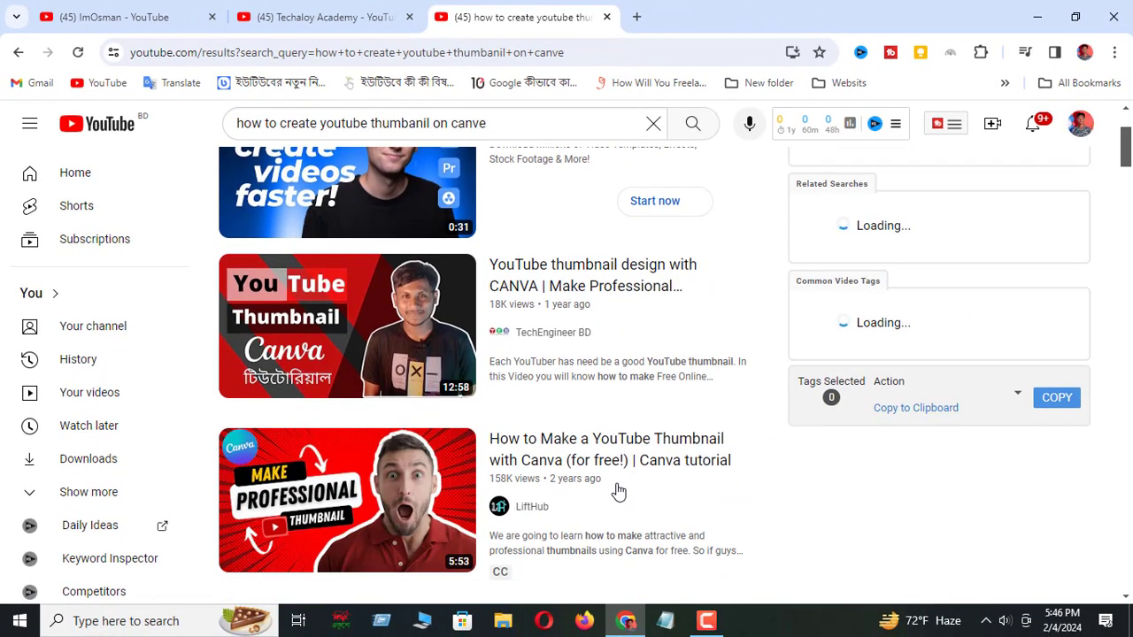
{"action": "scroll", "coordinate": [566, 454], "scroll_direction": "down", "scroll_amount": 2}
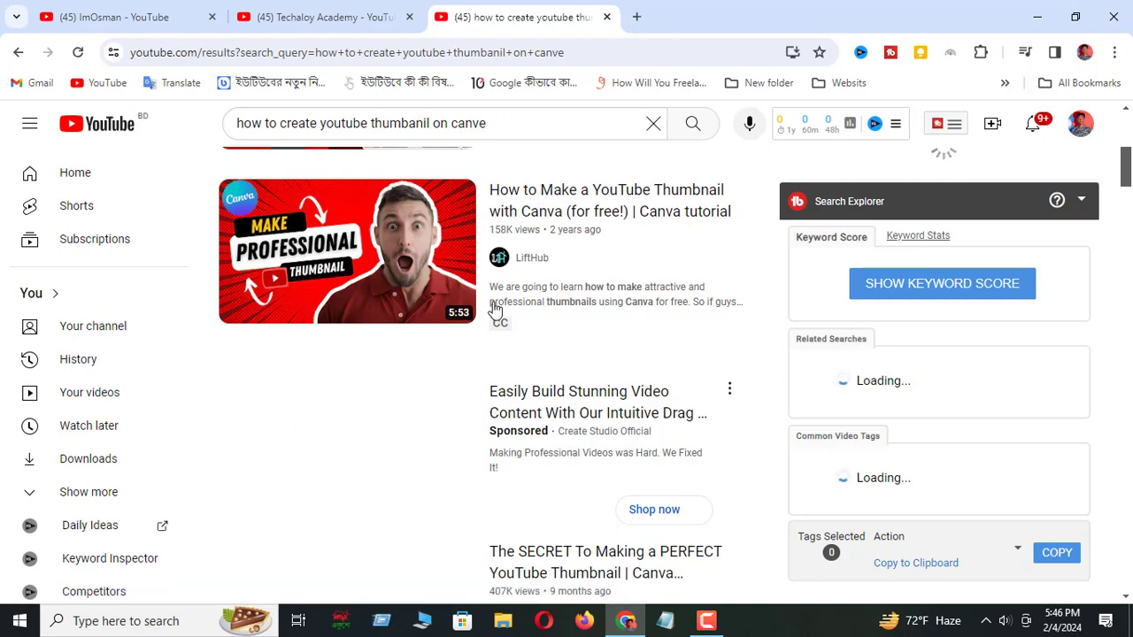
Search YouTube with the suggested query "canva thumbnail tutorial bangla"
{"action": "scroll", "coordinate": [491, 177], "scroll_direction": "up", "scroll_amount": 3}
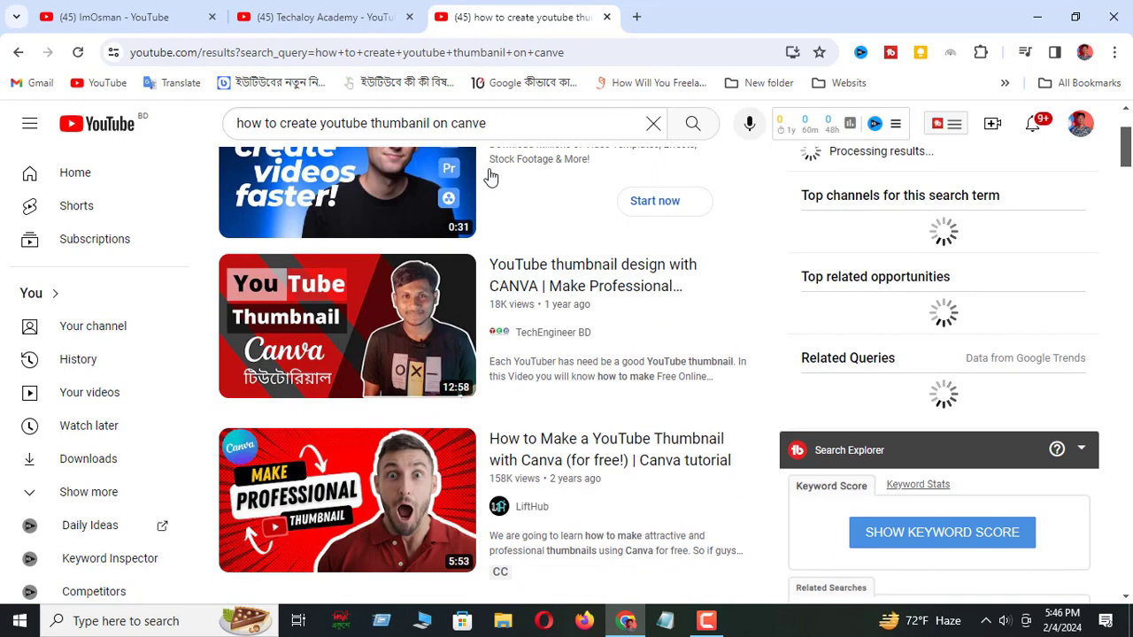
{"action": "left_click", "coordinate": [498, 124]}
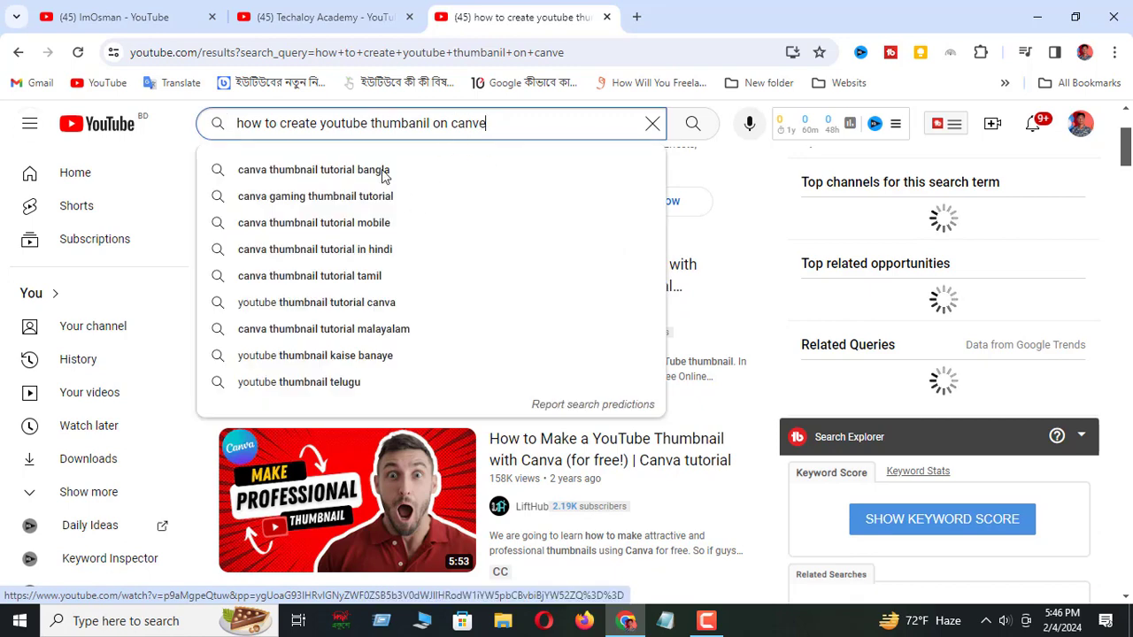
{"action": "left_click", "coordinate": [352, 171]}
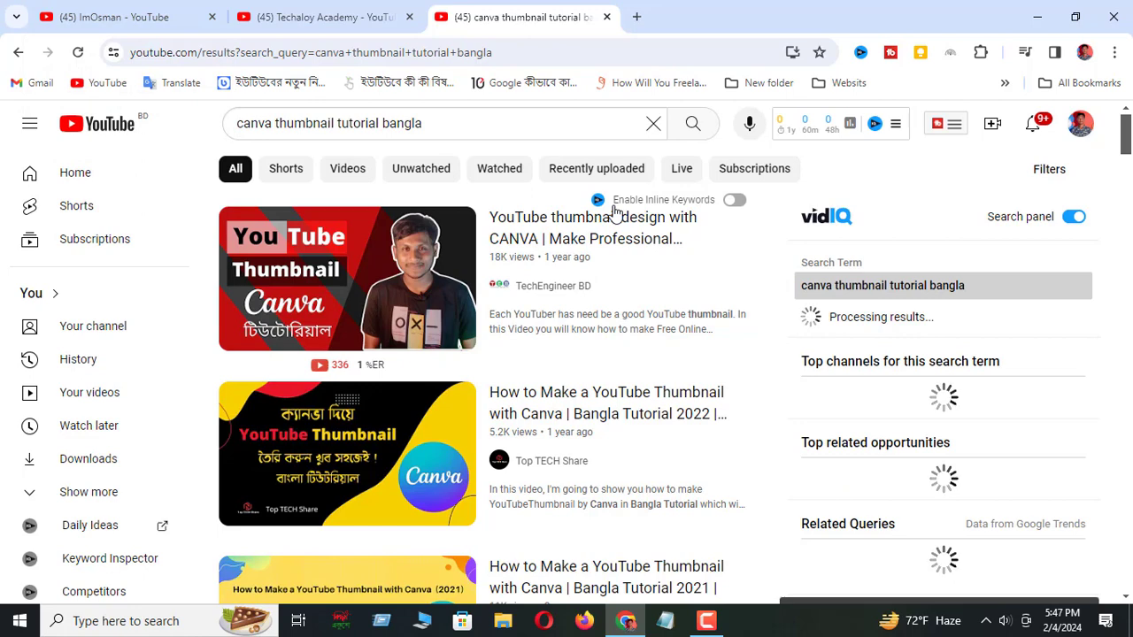
Switch to the open ImOsman channel page and examine the thumbnails of its For You videos
{"action": "left_click", "coordinate": [185, 8]}
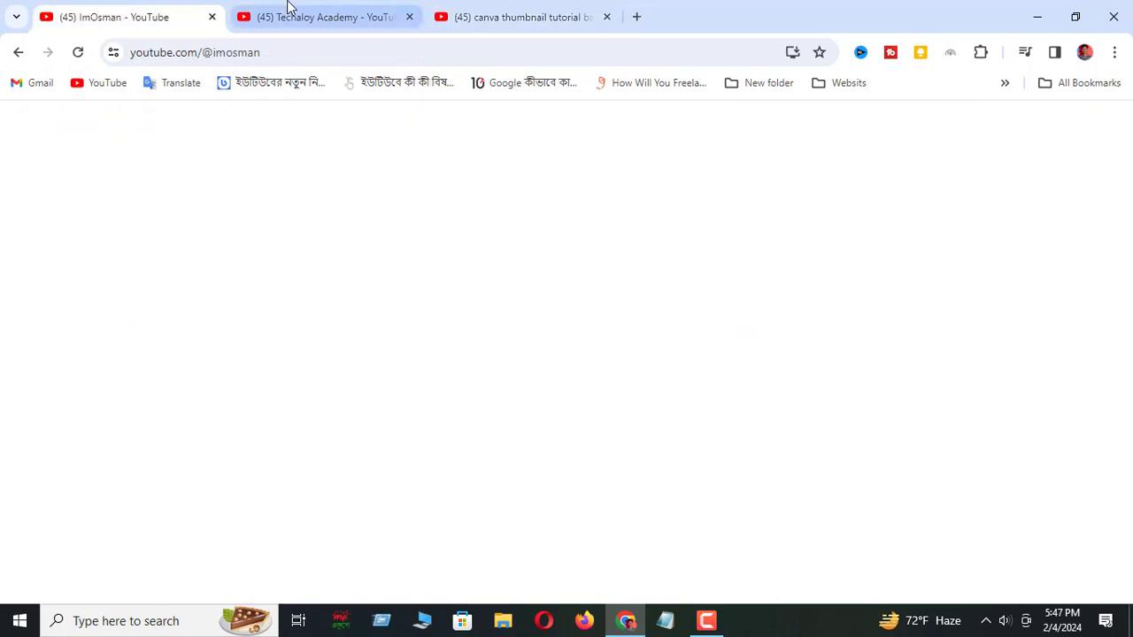
{"action": "scroll", "coordinate": [696, 372], "scroll_direction": "down", "scroll_amount": 5}
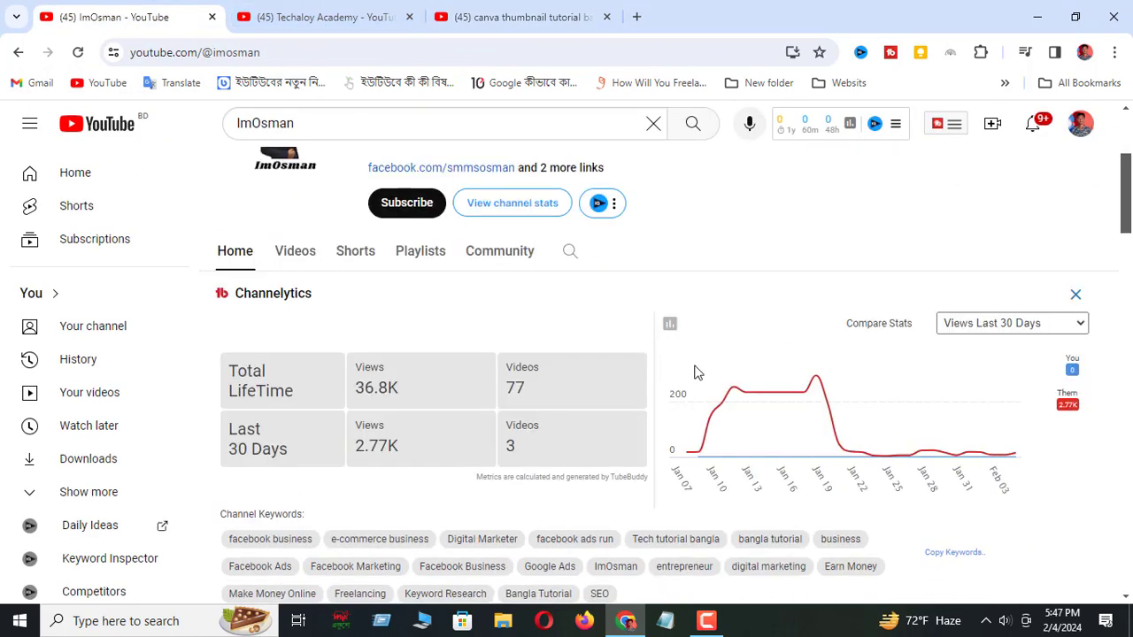
{"action": "scroll", "coordinate": [713, 354], "scroll_direction": "down", "scroll_amount": 5}
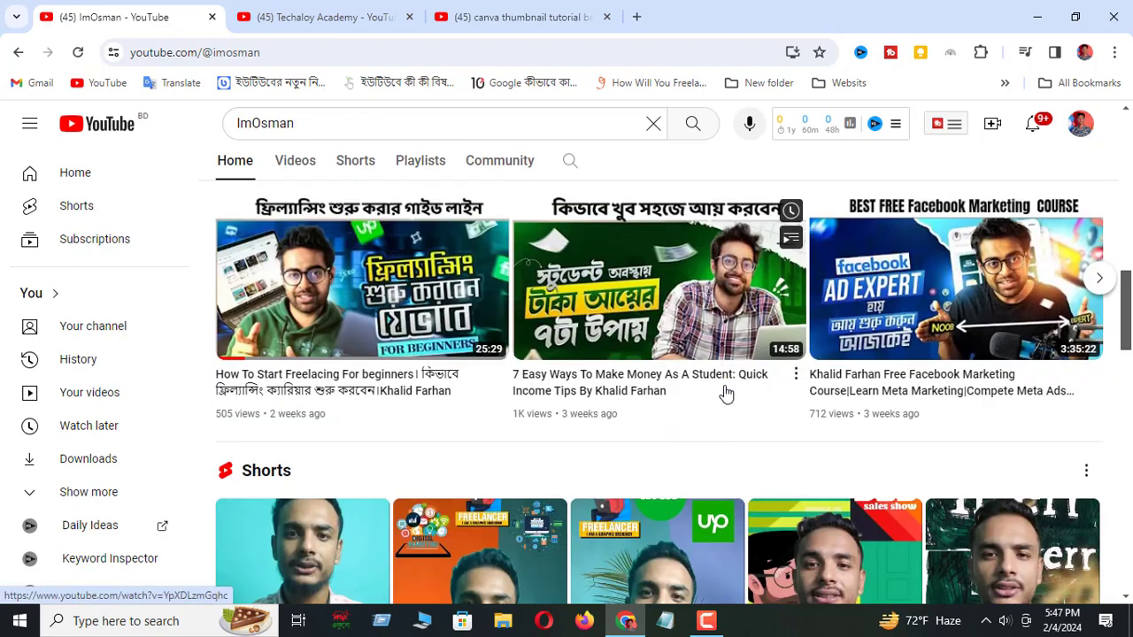
{"action": "scroll", "coordinate": [686, 372], "scroll_direction": "up", "scroll_amount": 1}
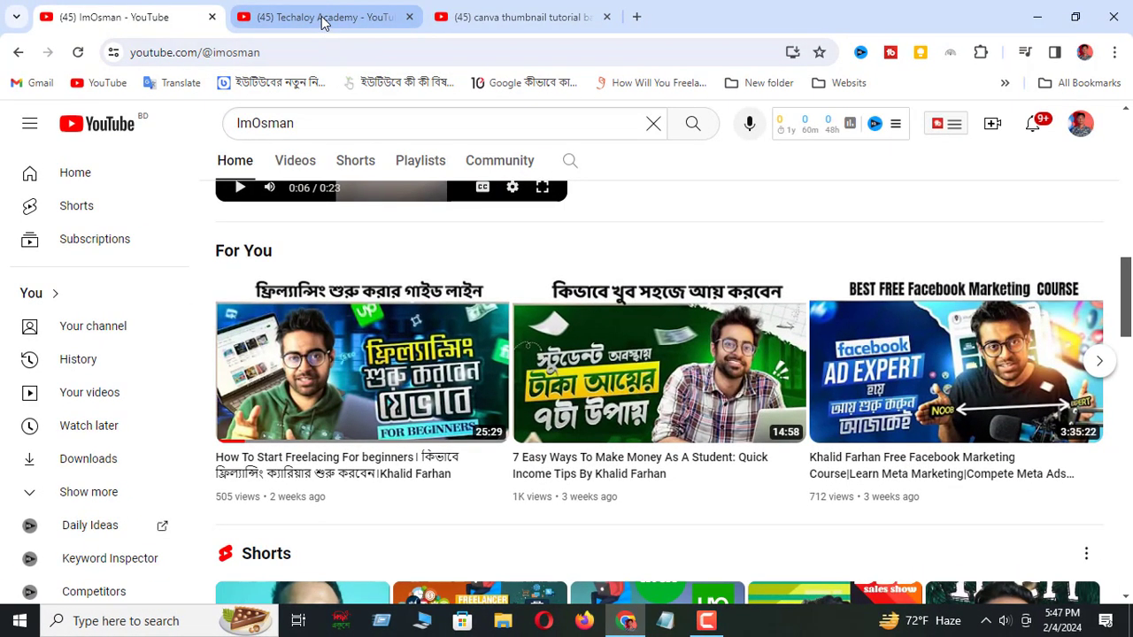
Compare the thumbnails in the Techaloy Academy search results with those on the ImOsman channel page
{"action": "left_click", "coordinate": [323, 18]}
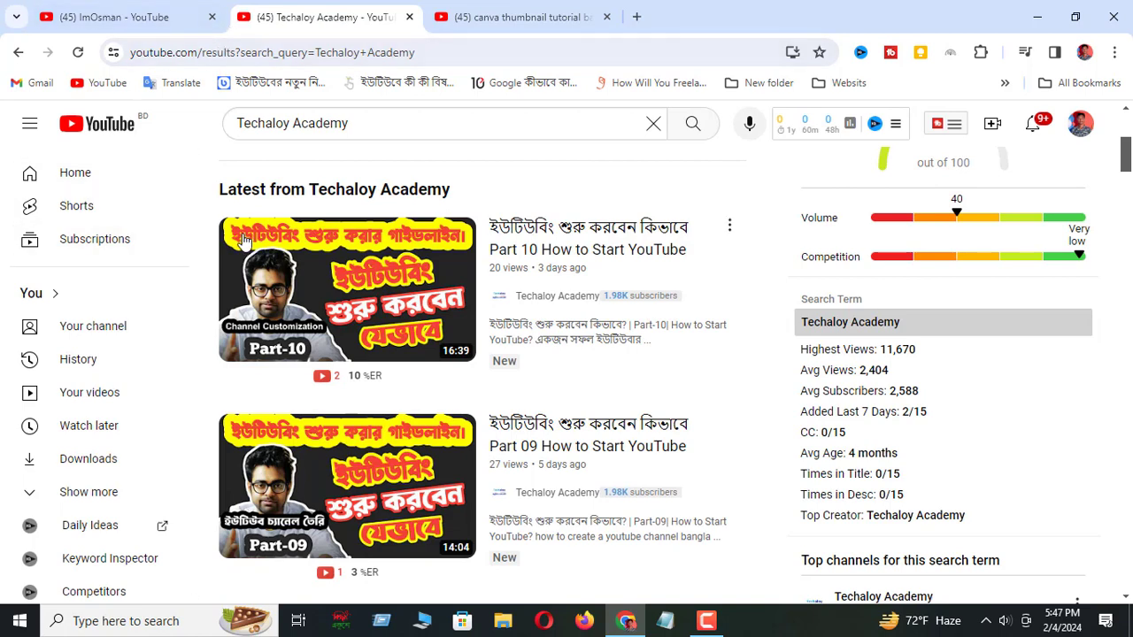
{"action": "left_click", "coordinate": [128, 18]}
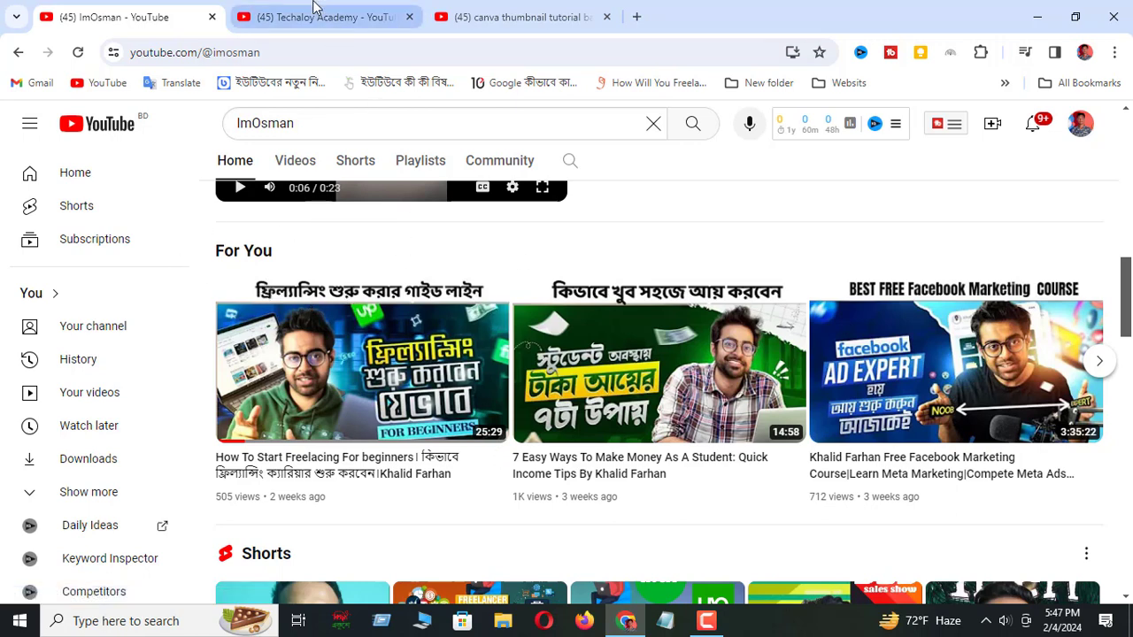
{"action": "left_click", "coordinate": [314, 16]}
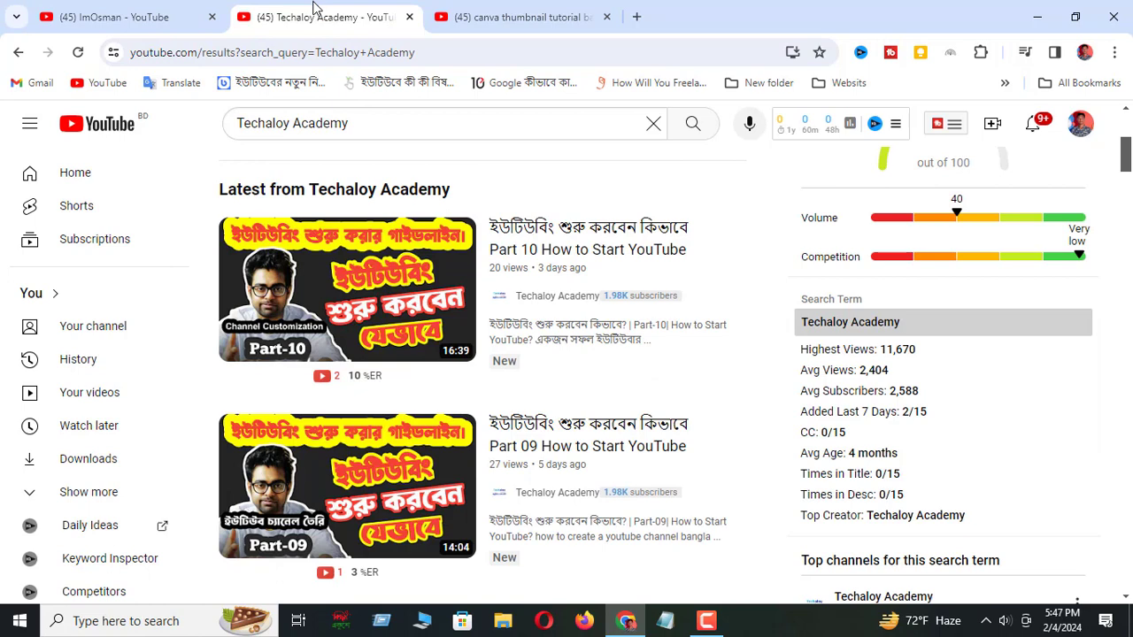
{"action": "left_click", "coordinate": [159, 11]}
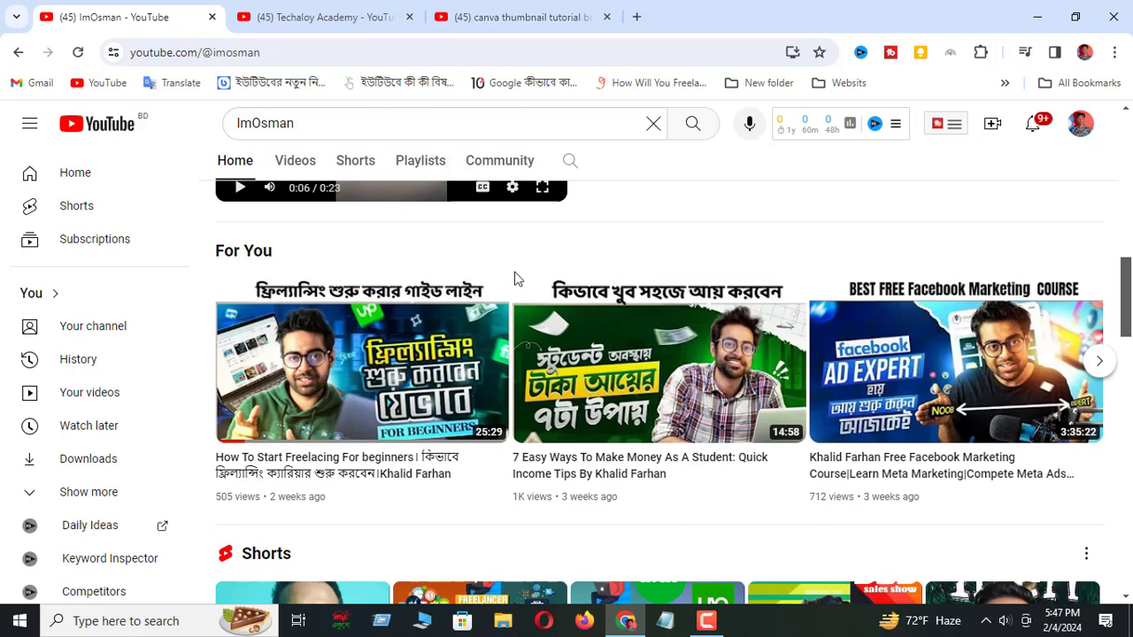
{"action": "left_click", "coordinate": [300, 14]}
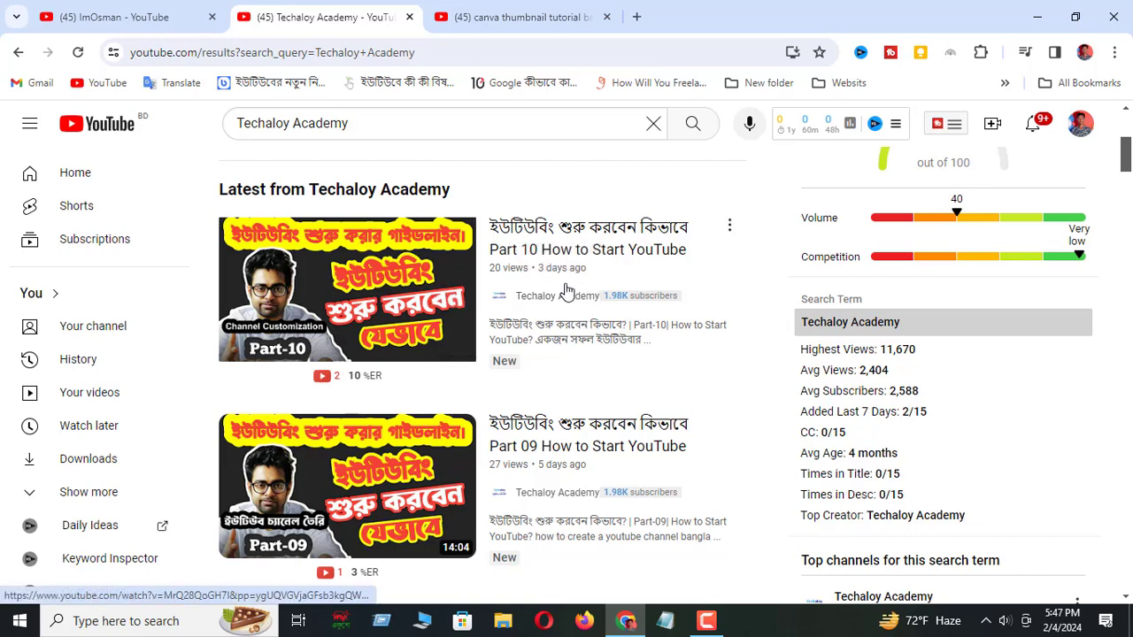
{"action": "left_click", "coordinate": [142, 16]}
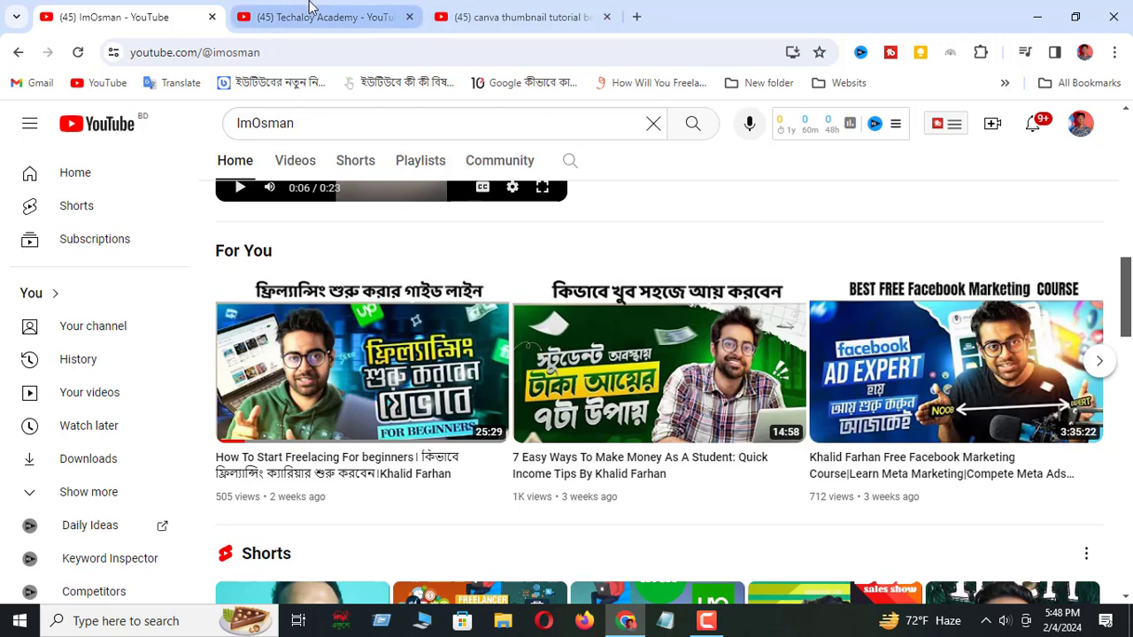
{"action": "left_click", "coordinate": [310, 9]}
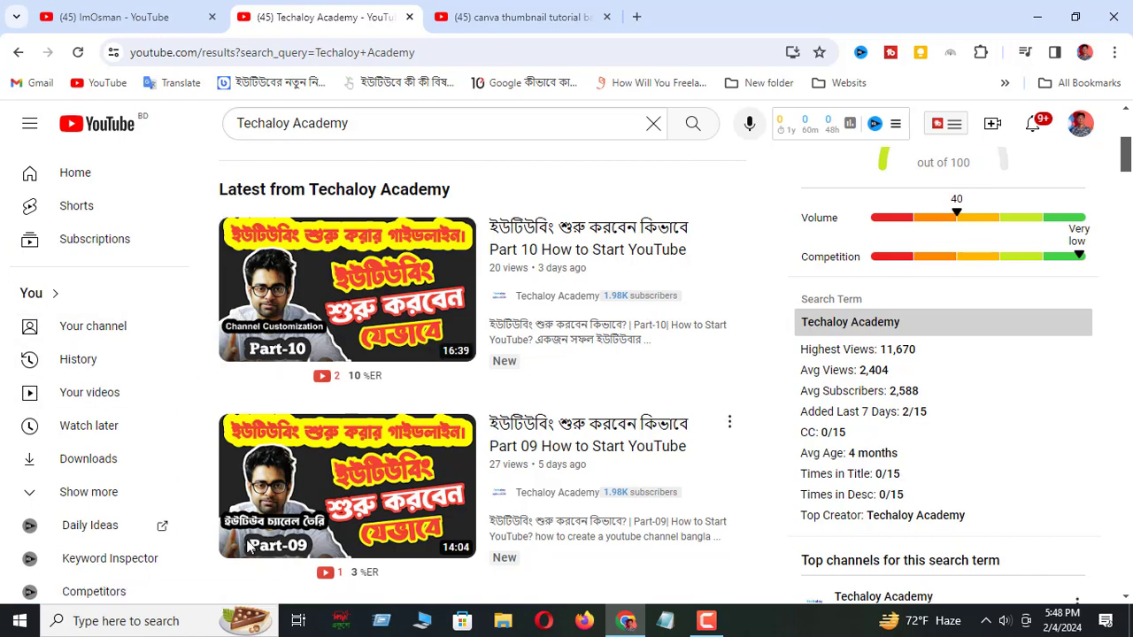
{"action": "mouse_move", "coordinate": [248, 549]}
Open the Canva home page in a new browser tab
{"action": "left_click", "coordinate": [639, 16]}
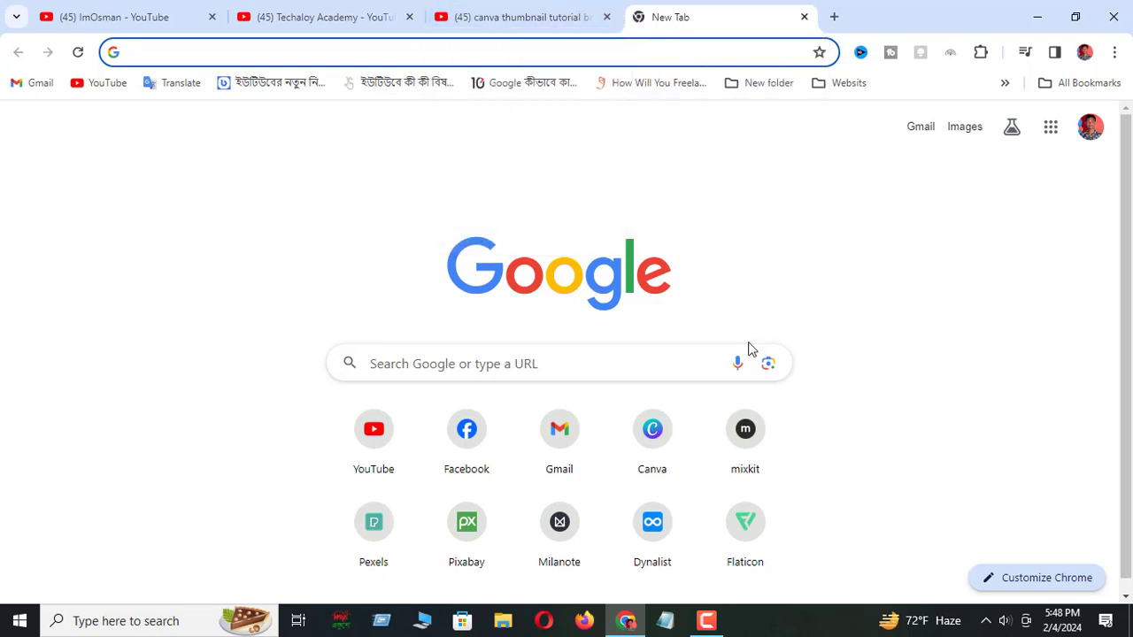
{"action": "left_click", "coordinate": [186, 57]}
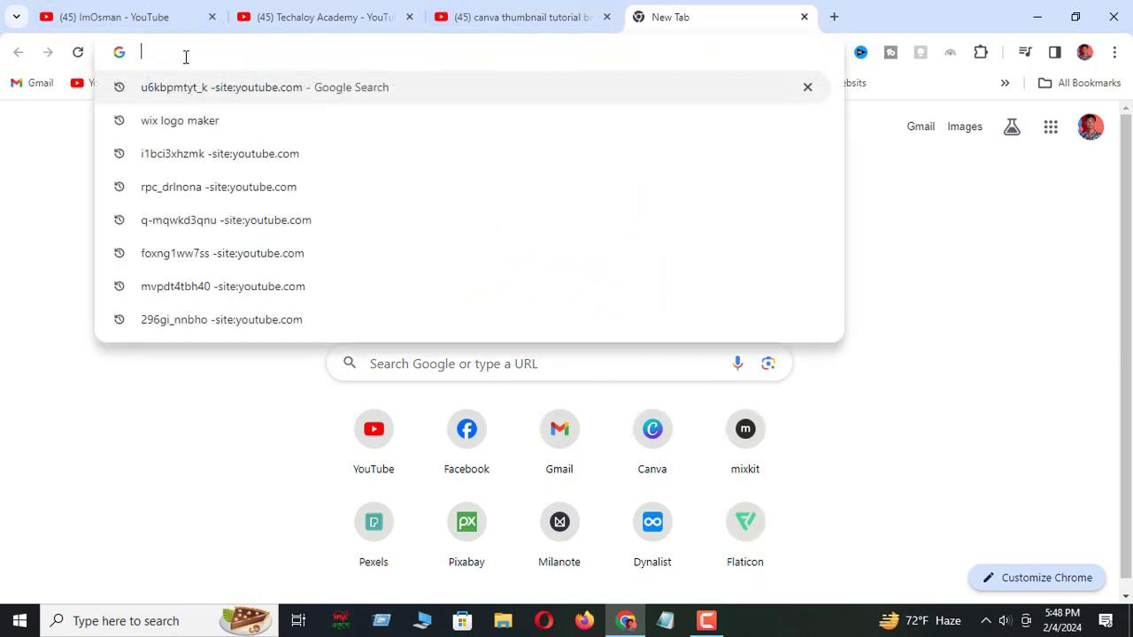
{"action": "left_click", "coordinate": [662, 449]}
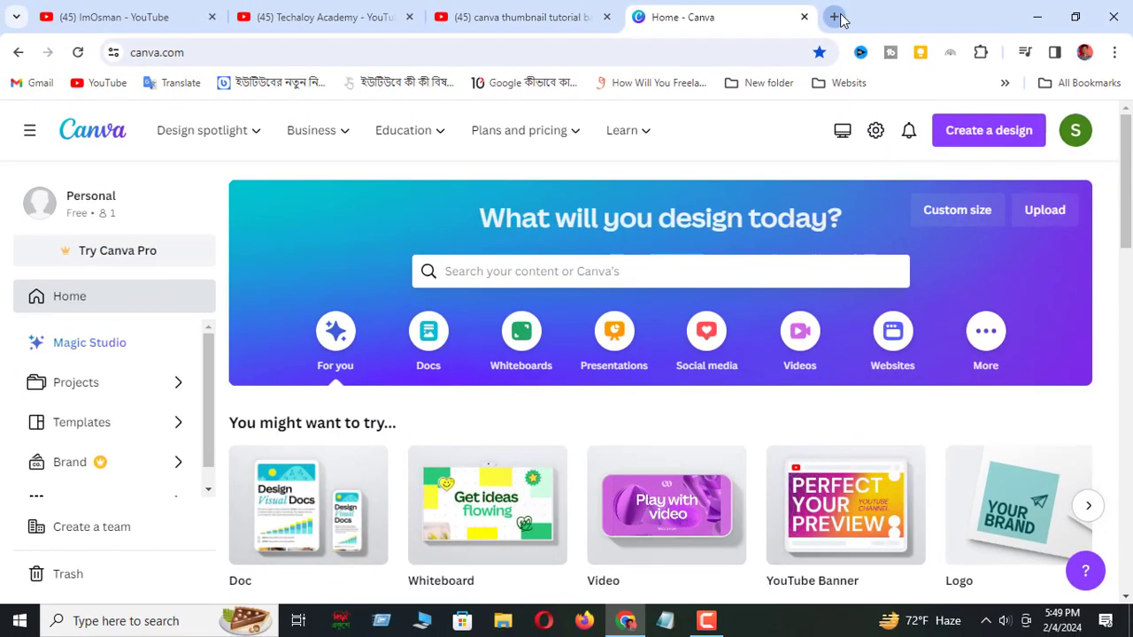
Search Google for "youtube thumbnail size" in another new browser tab
{"action": "left_click", "coordinate": [670, 26]}
{"action": "left_click", "coordinate": [227, 53]}
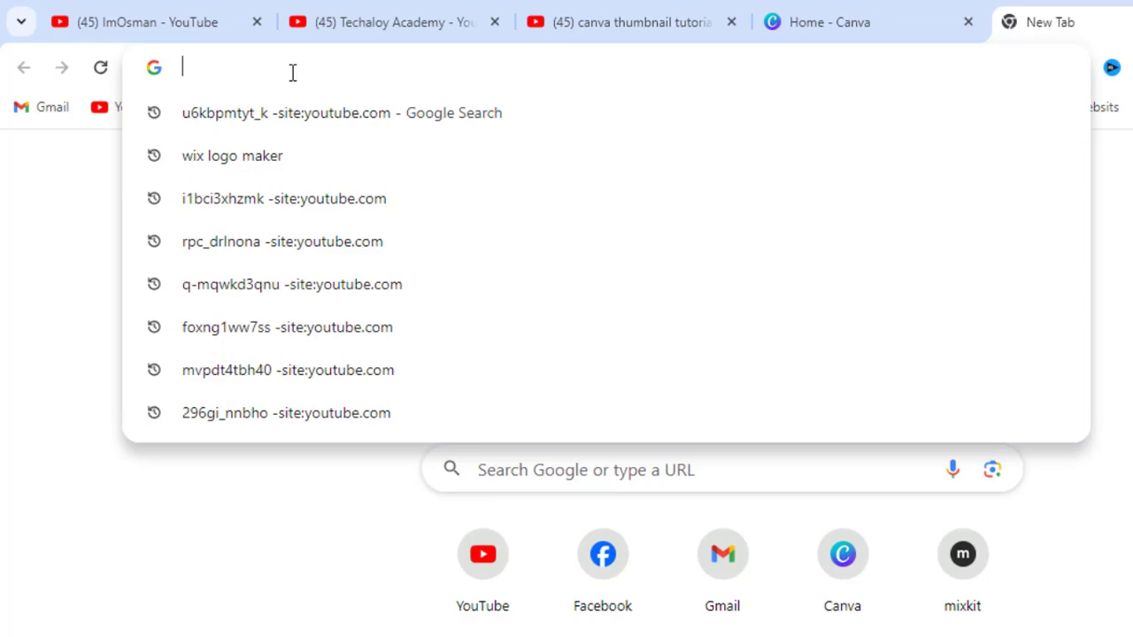
{"action": "type", "text": "Youtube th"}
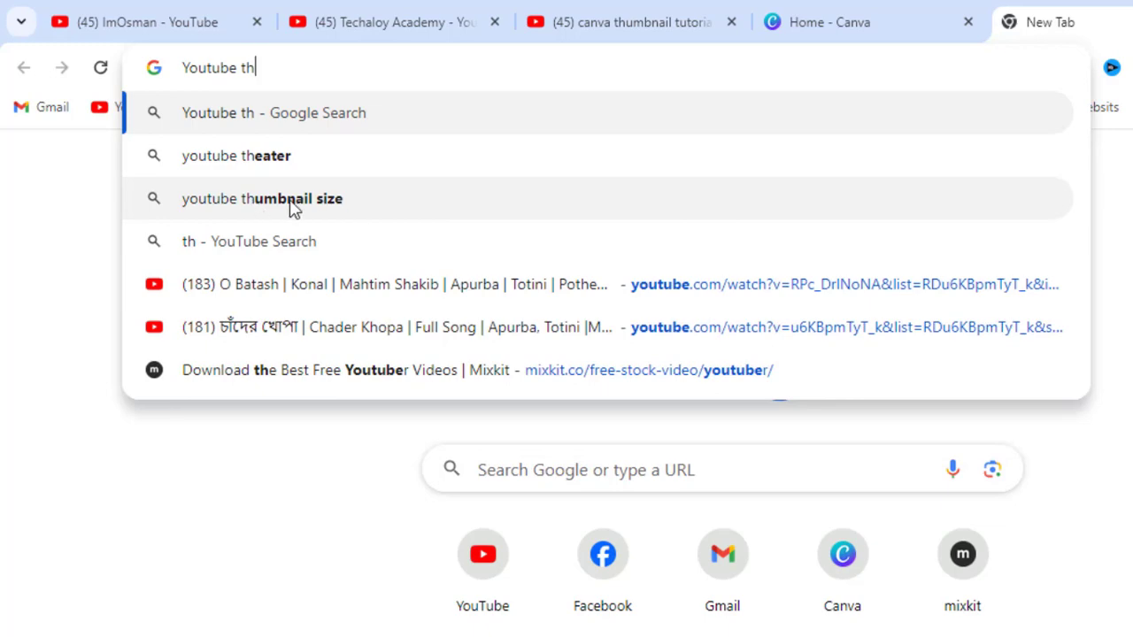
{"action": "left_click", "coordinate": [350, 212]}
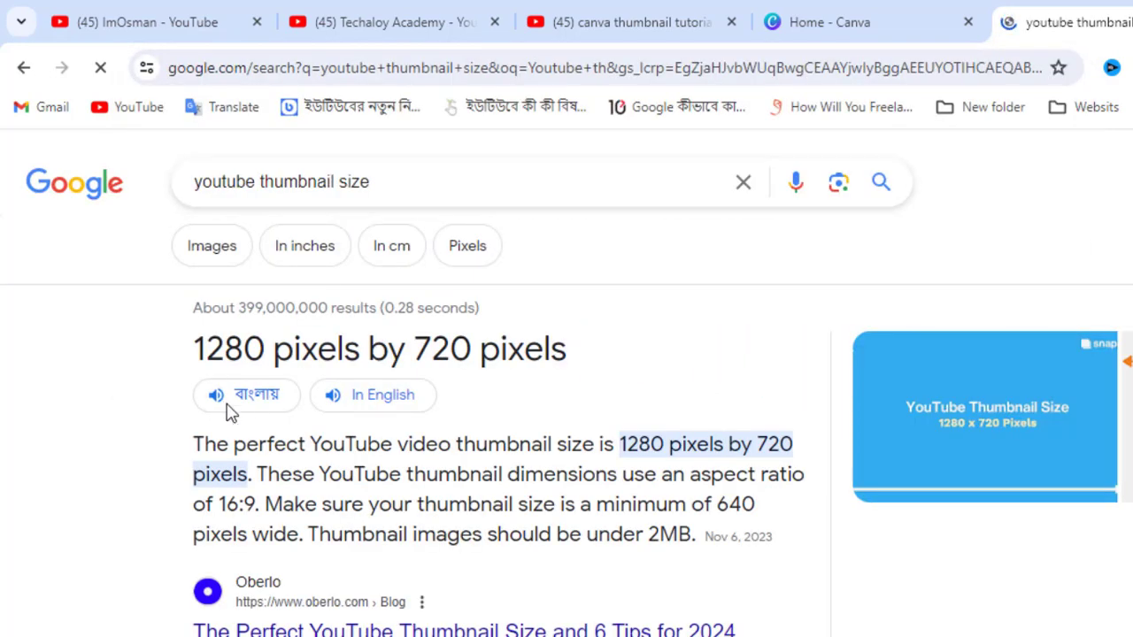
Highlight the width and height figures in the featured answer on YouTube thumbnail size
{"action": "left_click_drag", "start_coordinate": [185, 339], "coordinate": [283, 342]}
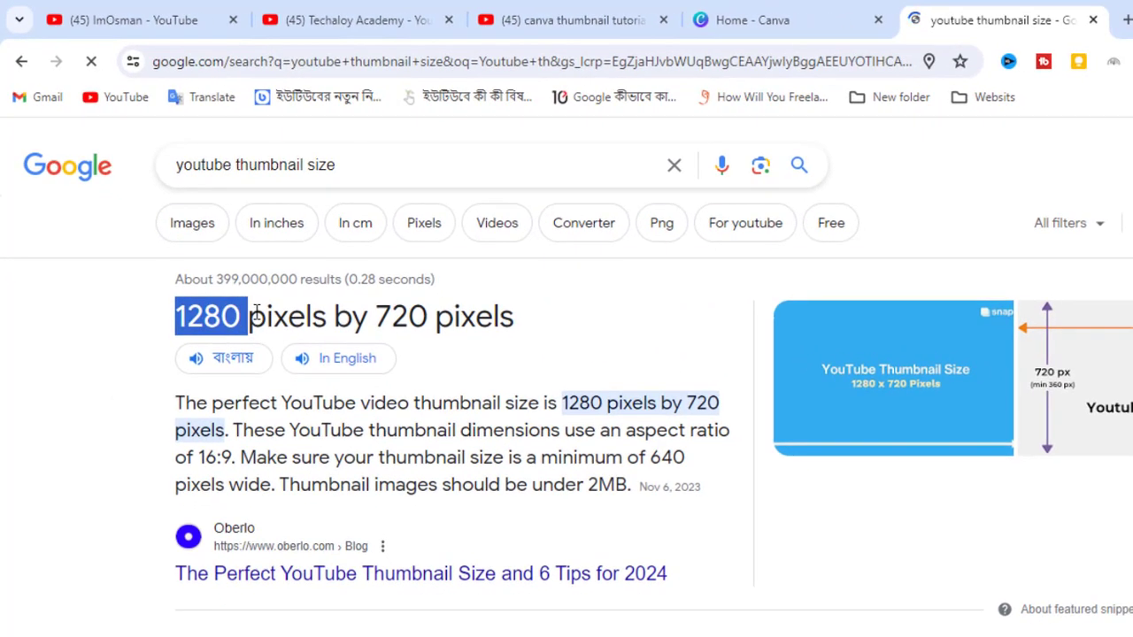
{"action": "left_click_drag", "start_coordinate": [376, 315], "coordinate": [494, 316]}
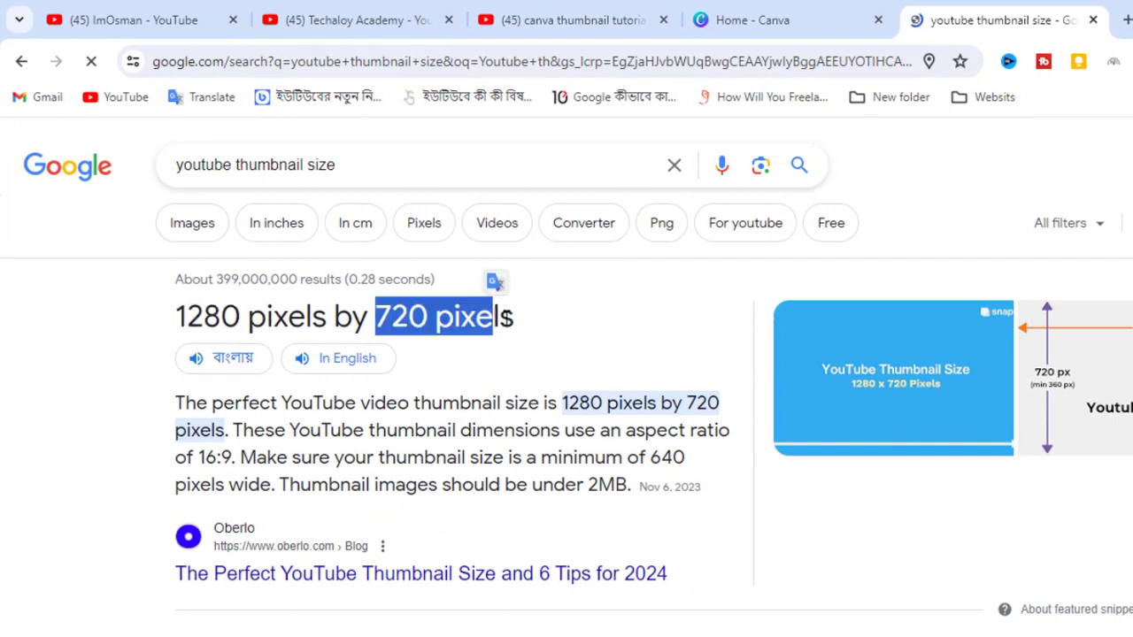
{"action": "left_click", "coordinate": [195, 313]}
{"action": "left_click_drag", "start_coordinate": [176, 316], "coordinate": [240, 316]}
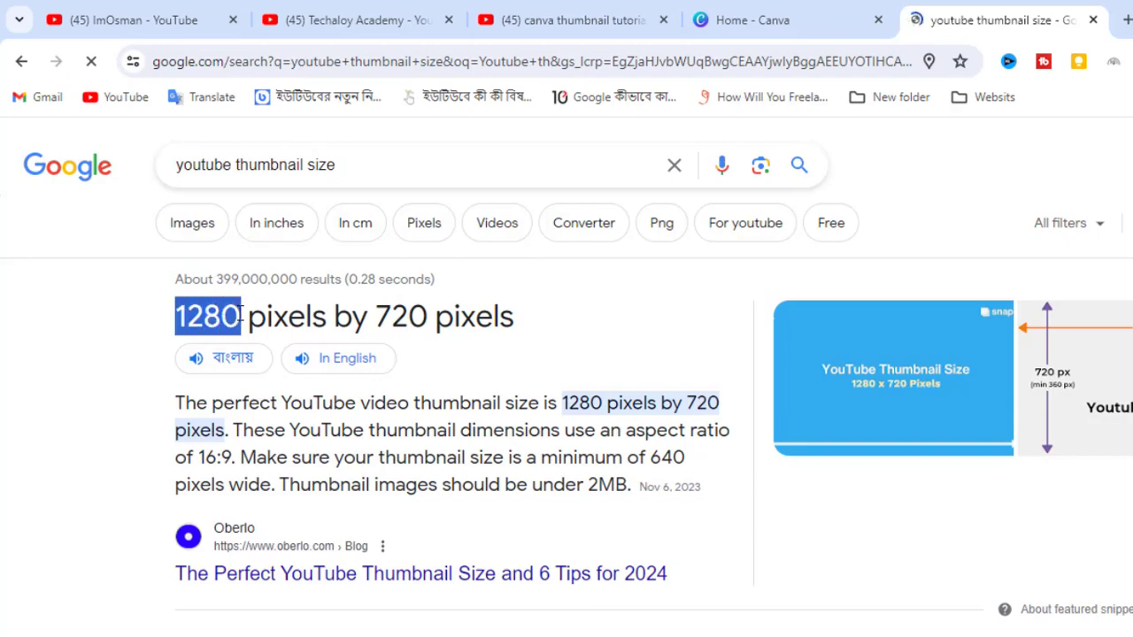
{"action": "left_click_drag", "start_coordinate": [390, 316], "coordinate": [417, 316]}
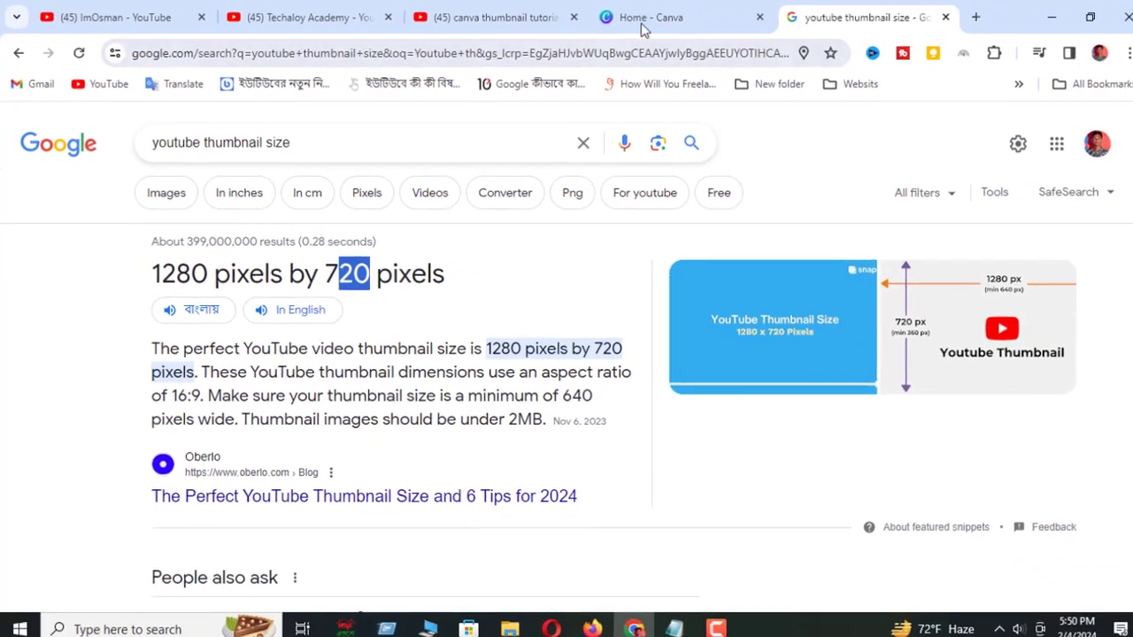
Switch to the already open Canva home page
{"action": "left_click", "coordinate": [644, 25]}
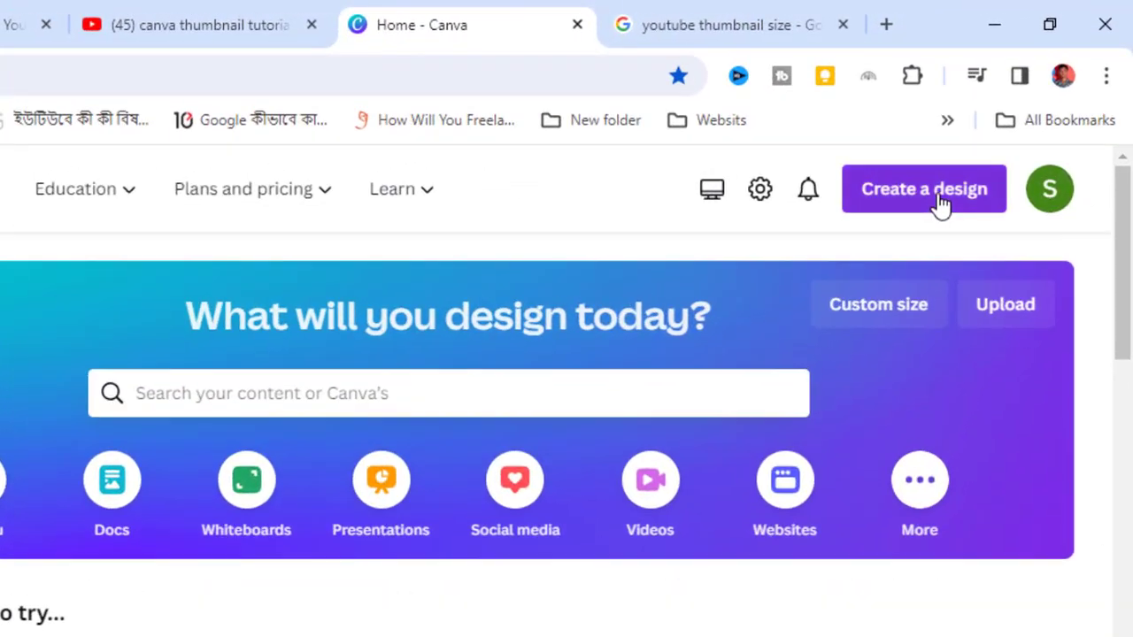
{"action": "left_click", "coordinate": [940, 202]}
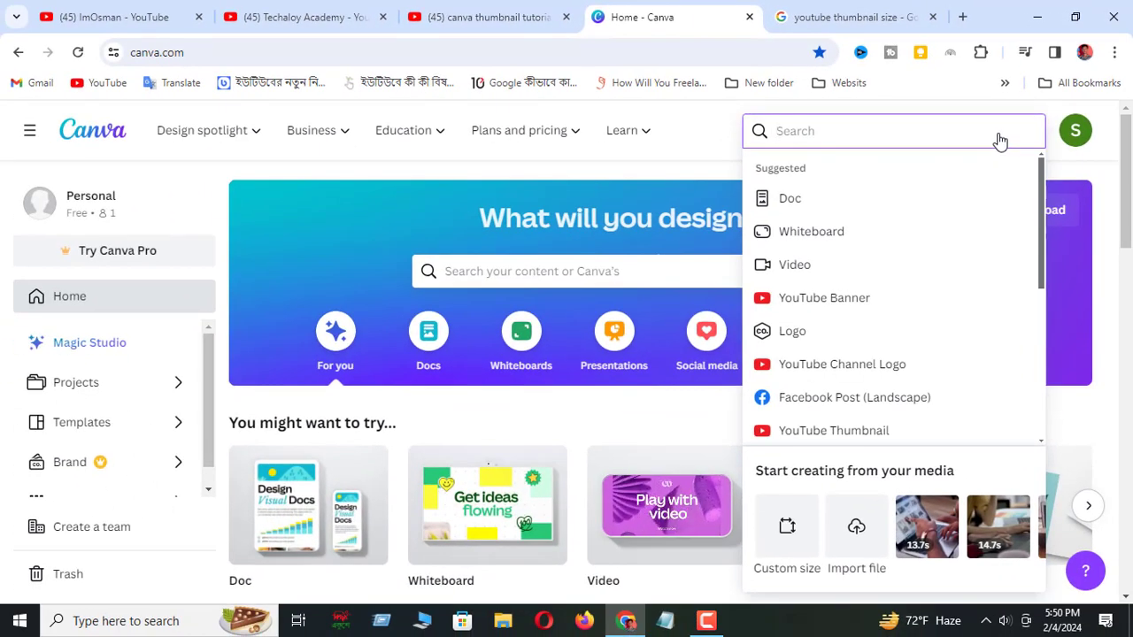
{"action": "left_click", "coordinate": [787, 531]}
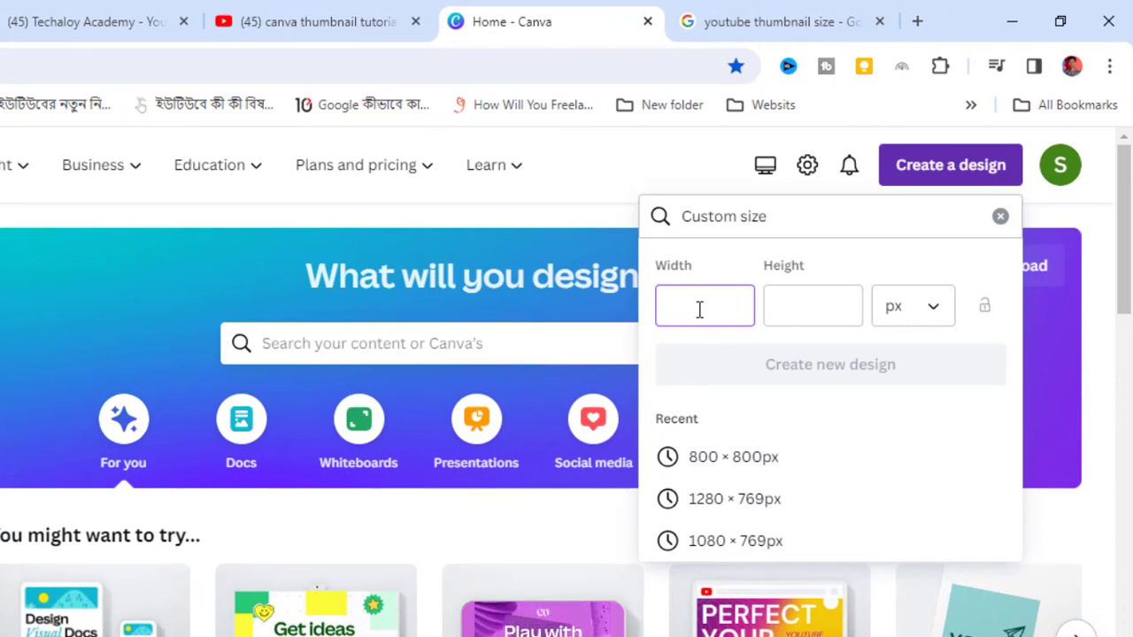
{"action": "type", "text": "1280"}
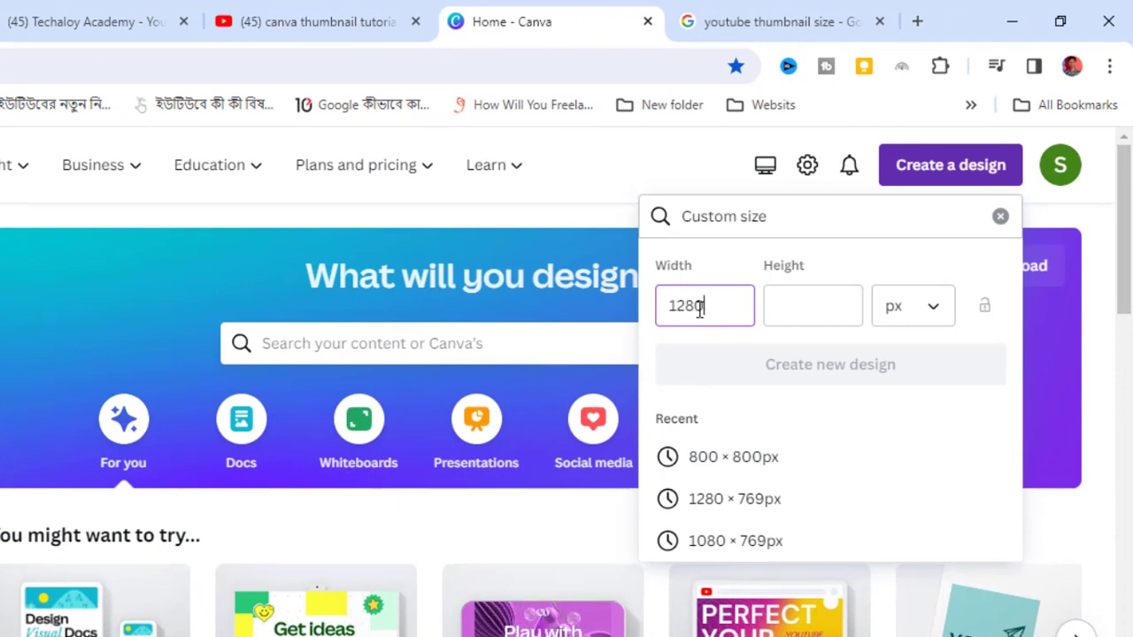
{"action": "left_click", "coordinate": [831, 307]}
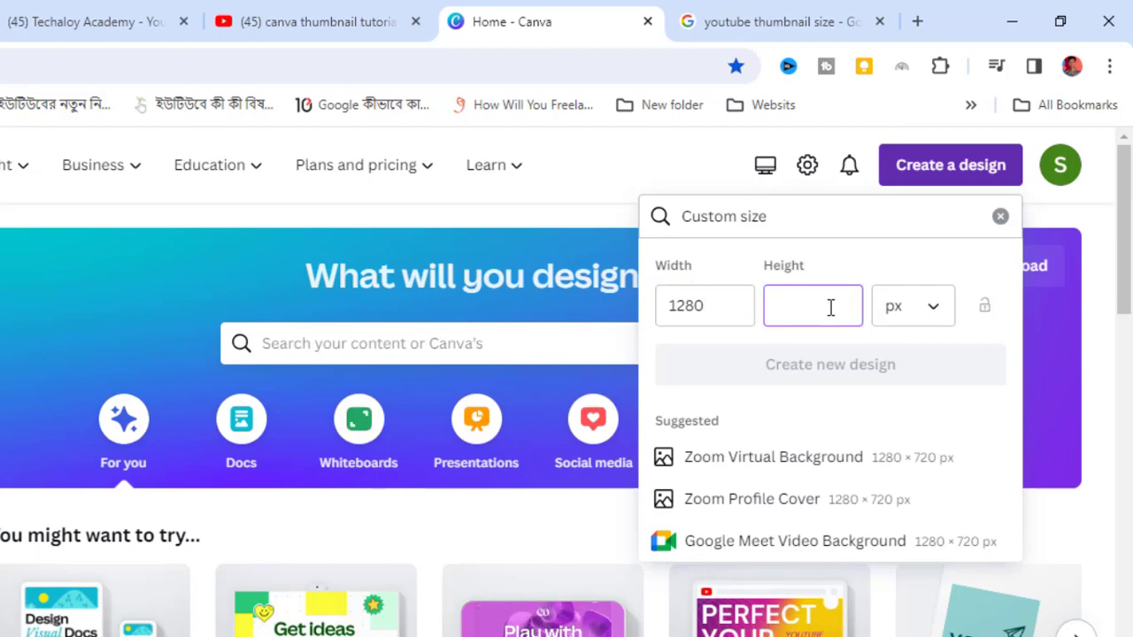
{"action": "type", "text": "720"}
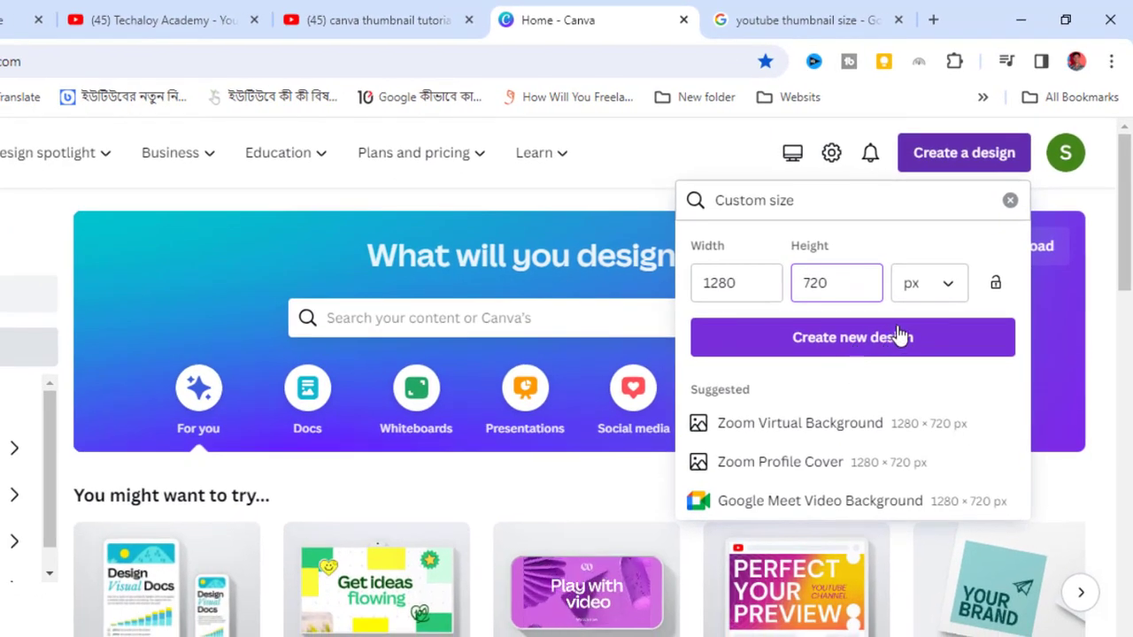
{"action": "left_click", "coordinate": [948, 285]}
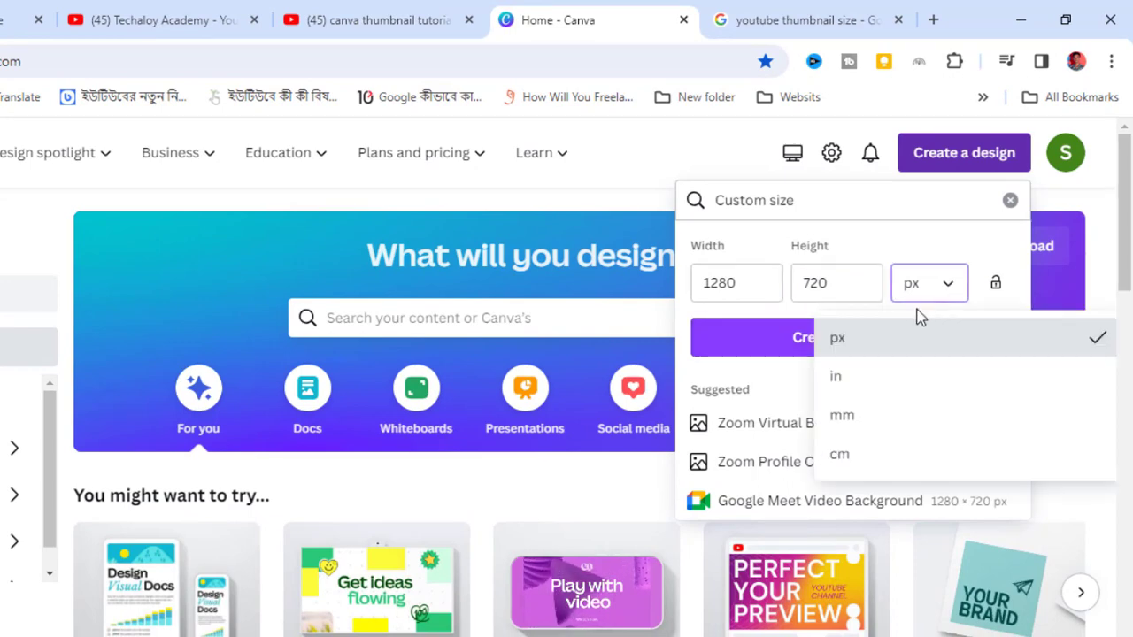
{"action": "left_click", "coordinate": [852, 350]}
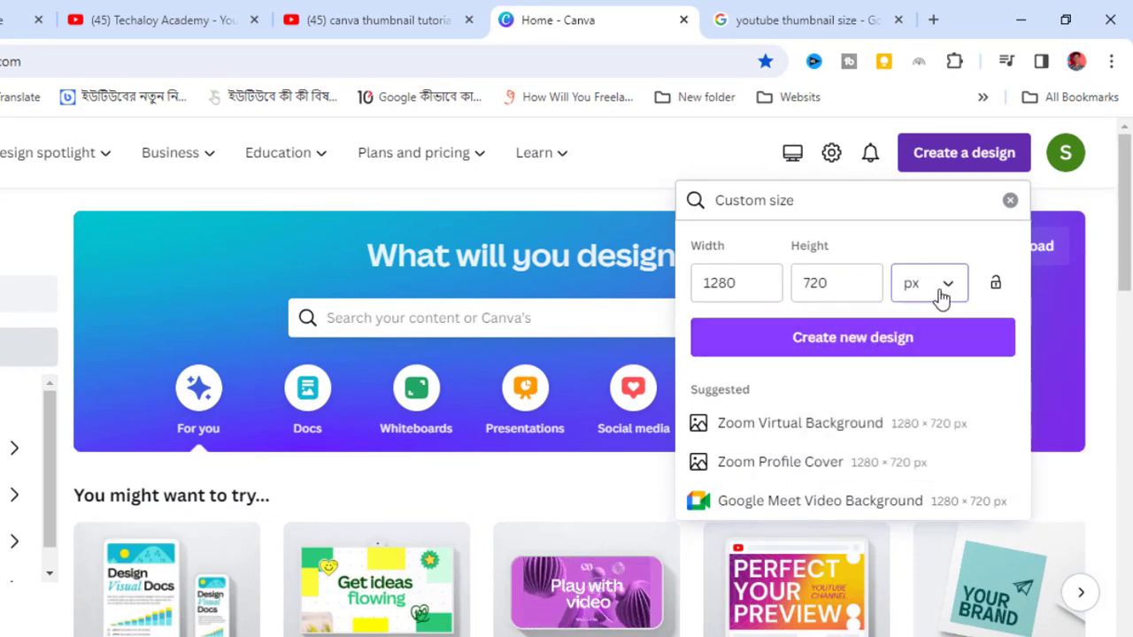
{"action": "left_click", "coordinate": [944, 287]}
{"action": "left_click", "coordinate": [846, 345]}
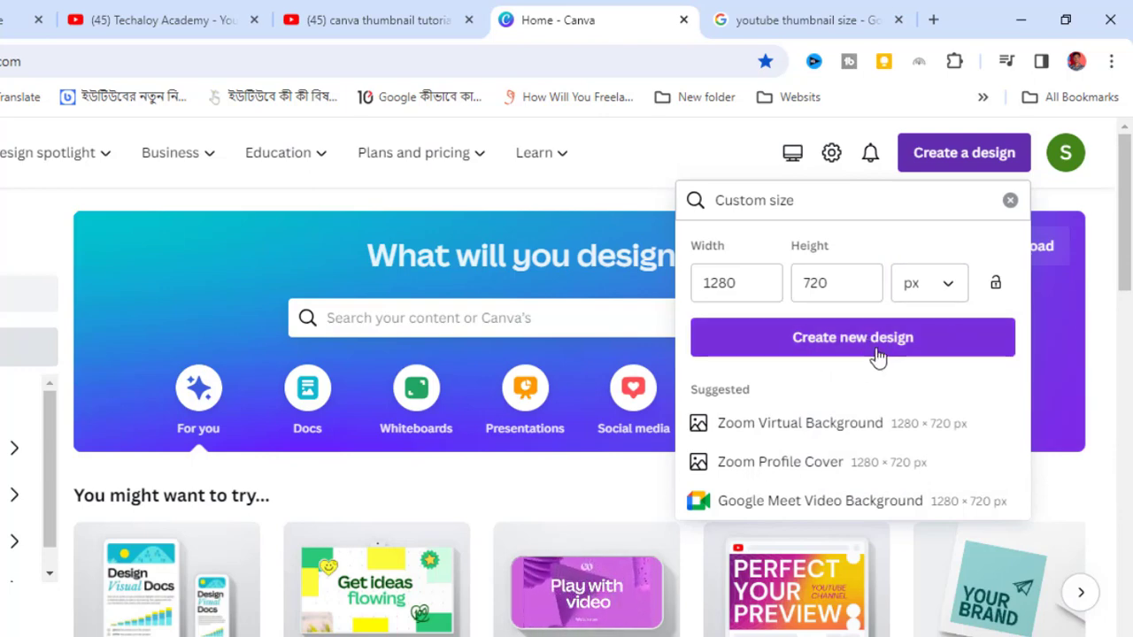
{"action": "left_click", "coordinate": [692, 166]}
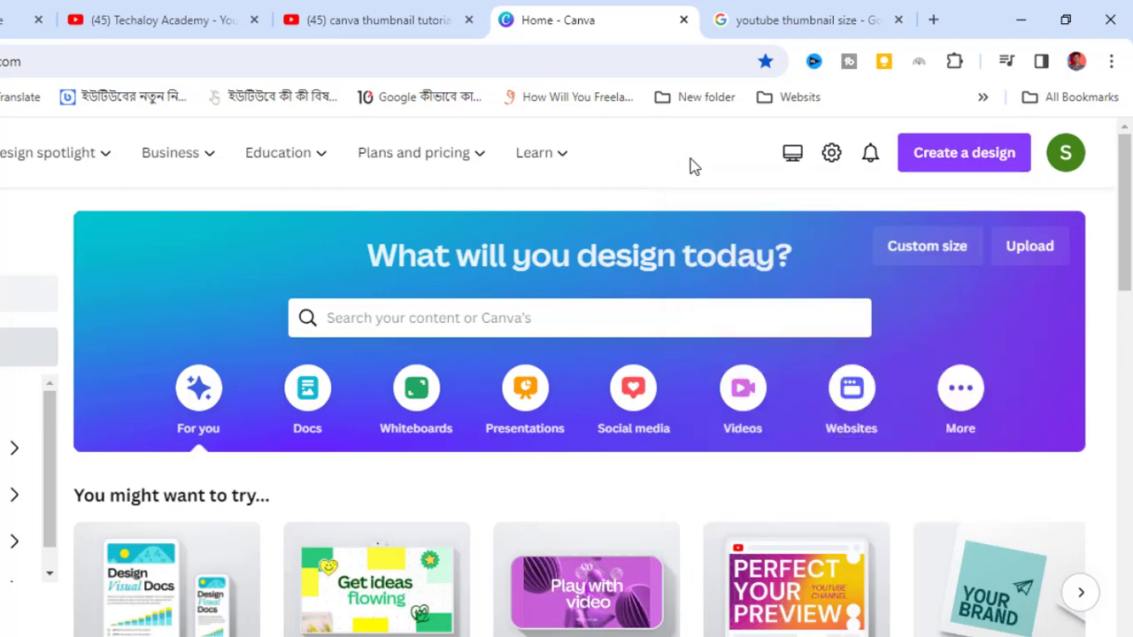
Search the design types for "YouTube" and create a new YouTube Thumbnail design
{"action": "left_click", "coordinate": [973, 159]}
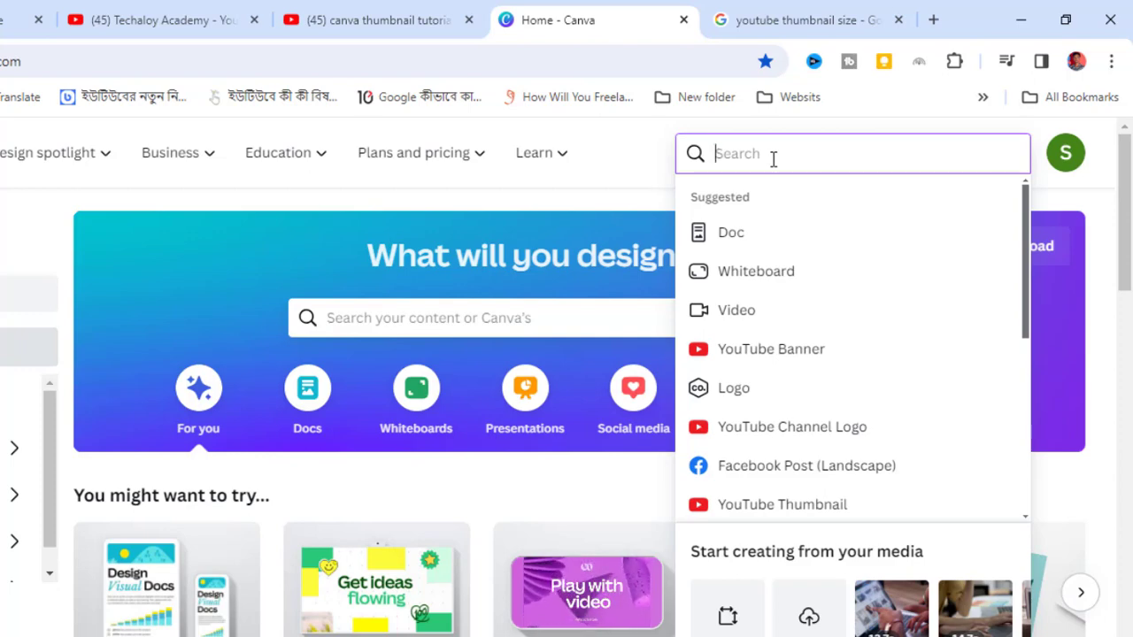
{"action": "type", "text": "YouTube"}
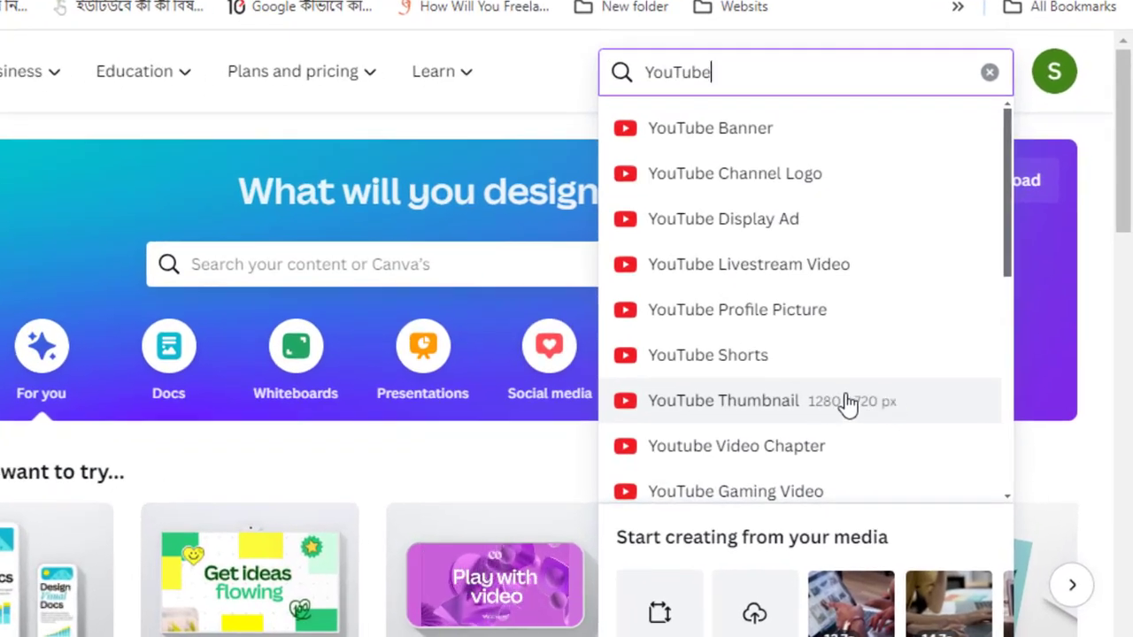
{"action": "left_click", "coordinate": [746, 415]}
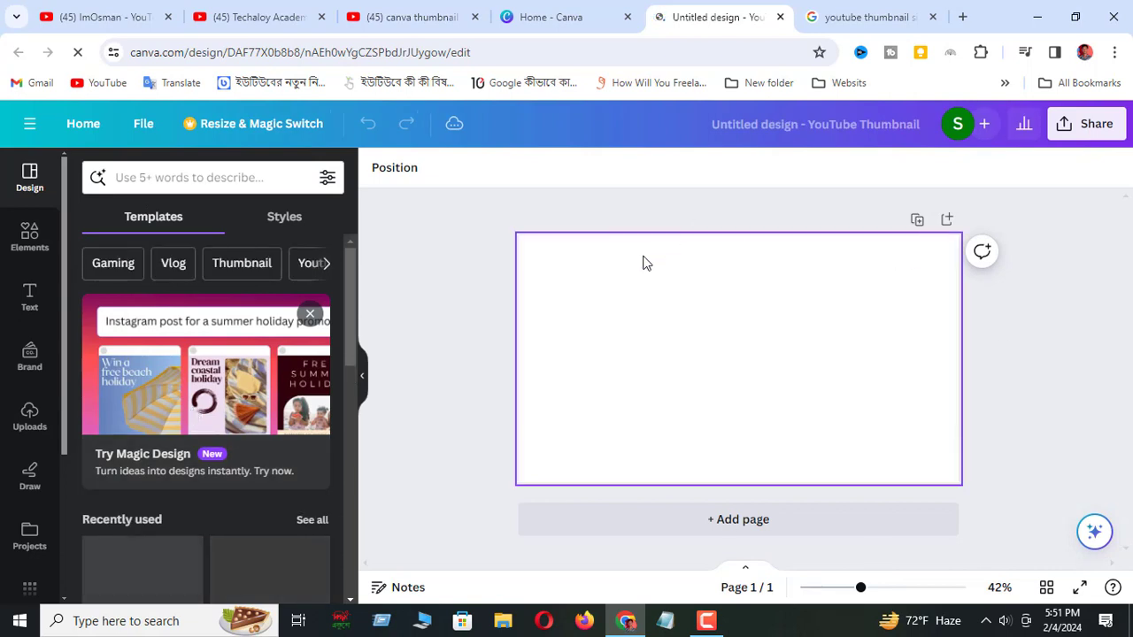
Browse the thumbnail templates and apply the "Best Tips and Tricks Marketing Strategy" template to the blank page
{"action": "scroll", "coordinate": [178, 535], "scroll_direction": "down", "scroll_amount": 2}
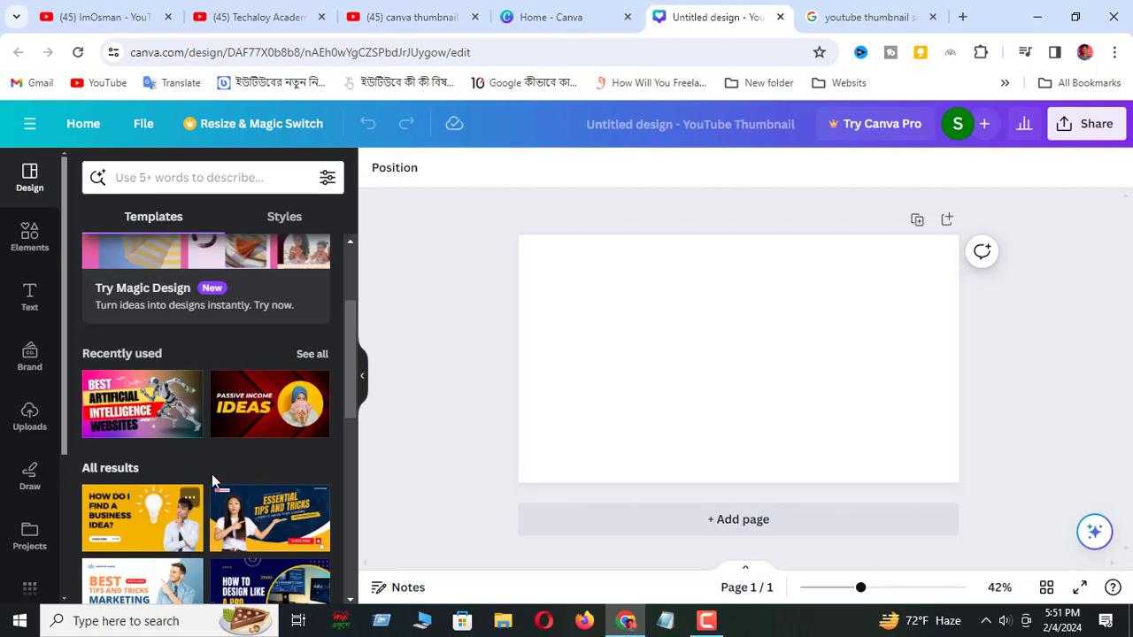
{"action": "scroll", "coordinate": [211, 473], "scroll_direction": "down", "scroll_amount": 4}
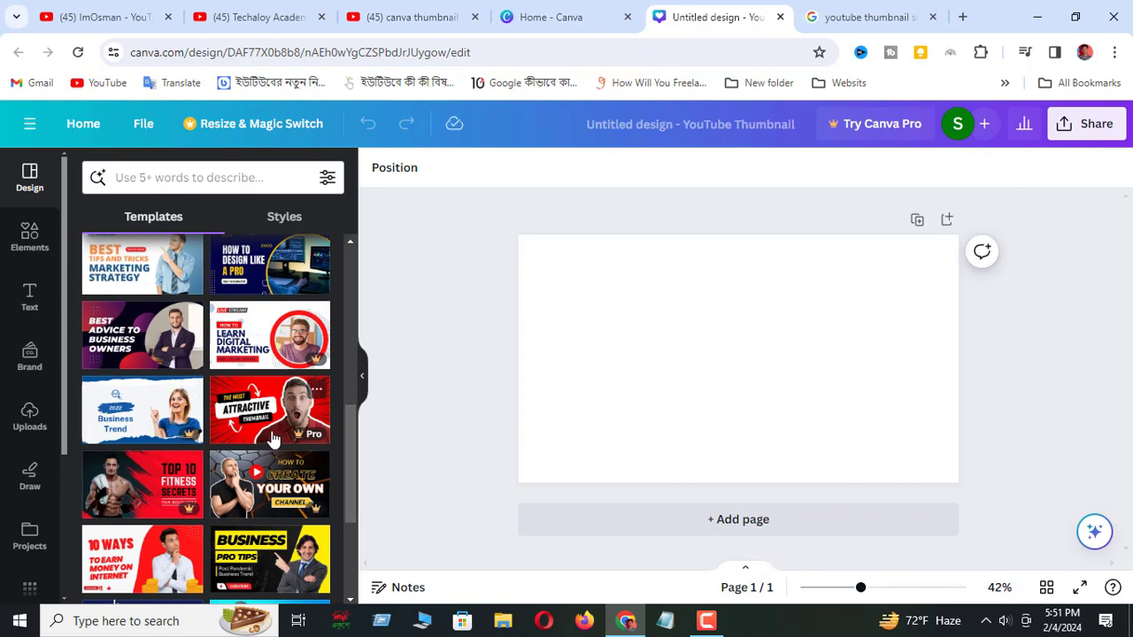
{"action": "scroll", "coordinate": [272, 440], "scroll_direction": "up", "scroll_amount": 3}
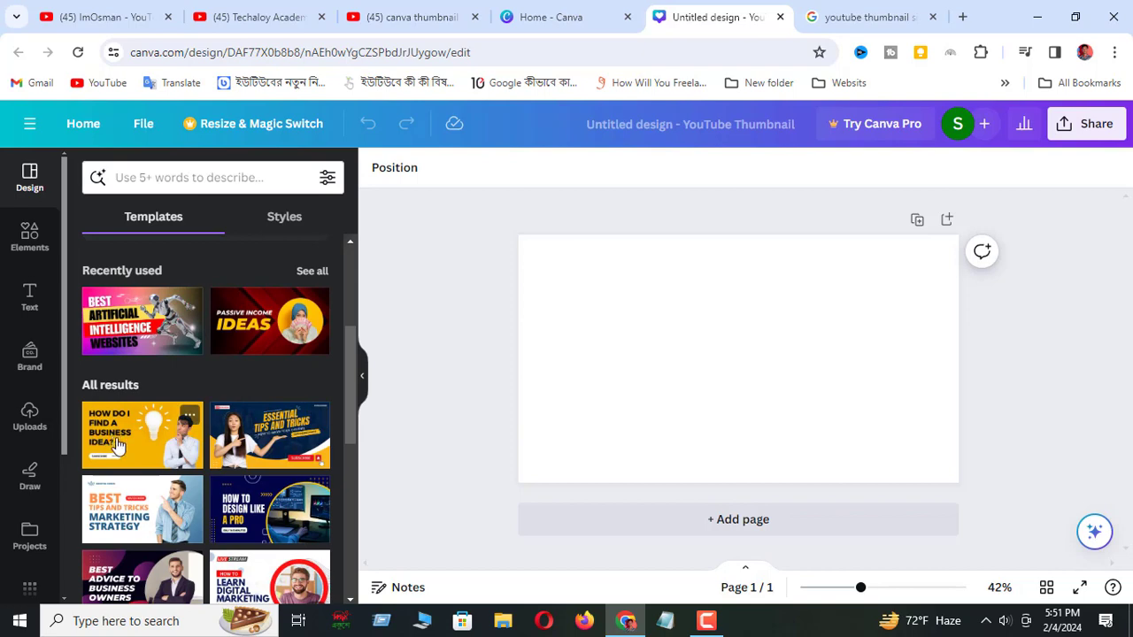
{"action": "scroll", "coordinate": [91, 452], "scroll_direction": "down", "scroll_amount": 2}
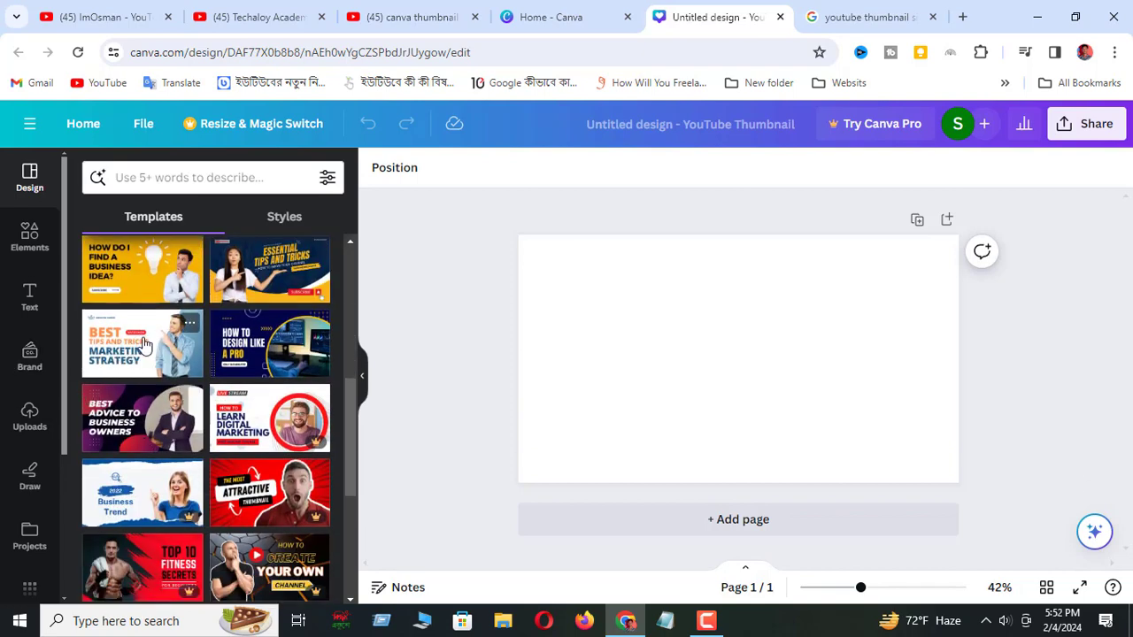
{"action": "left_click", "coordinate": [141, 346]}
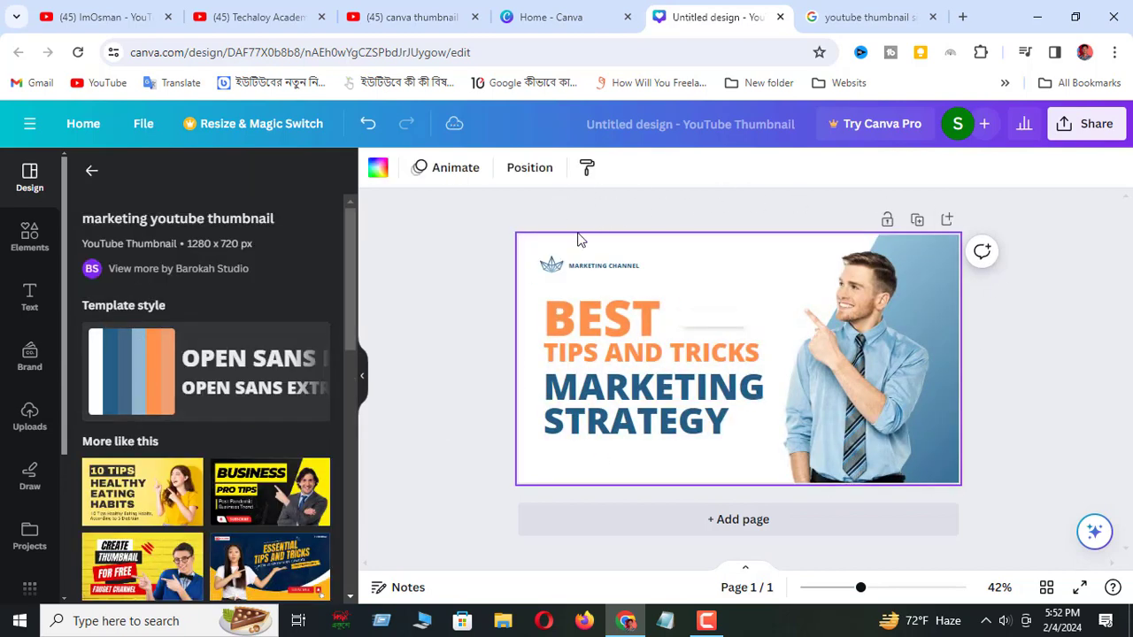
{"action": "left_click", "coordinate": [661, 359]}
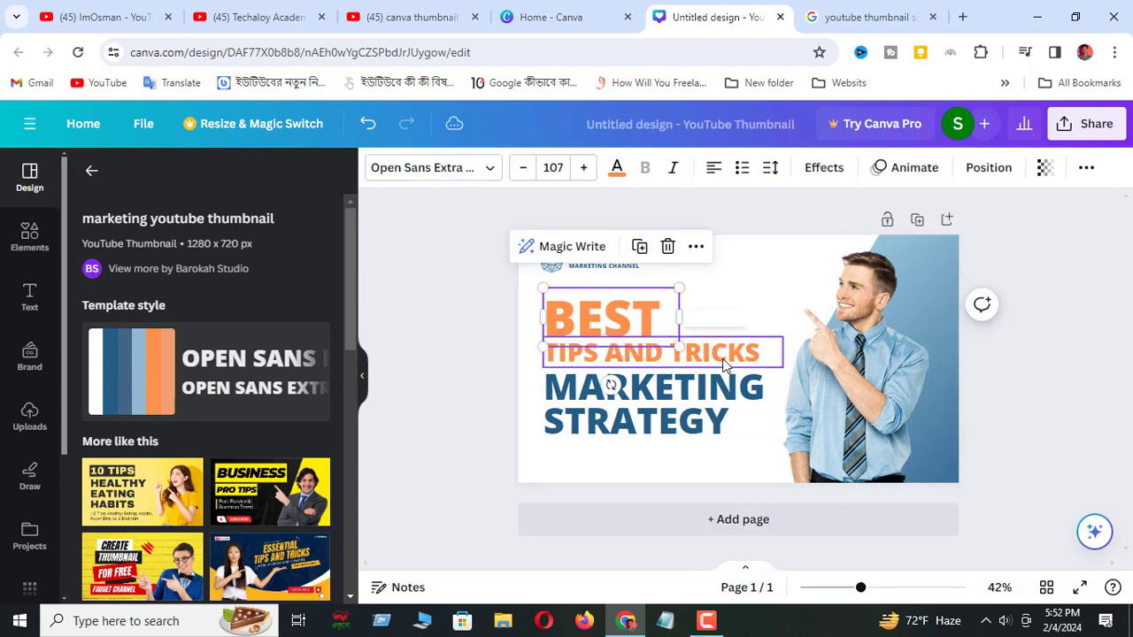
{"action": "left_click", "coordinate": [664, 398]}
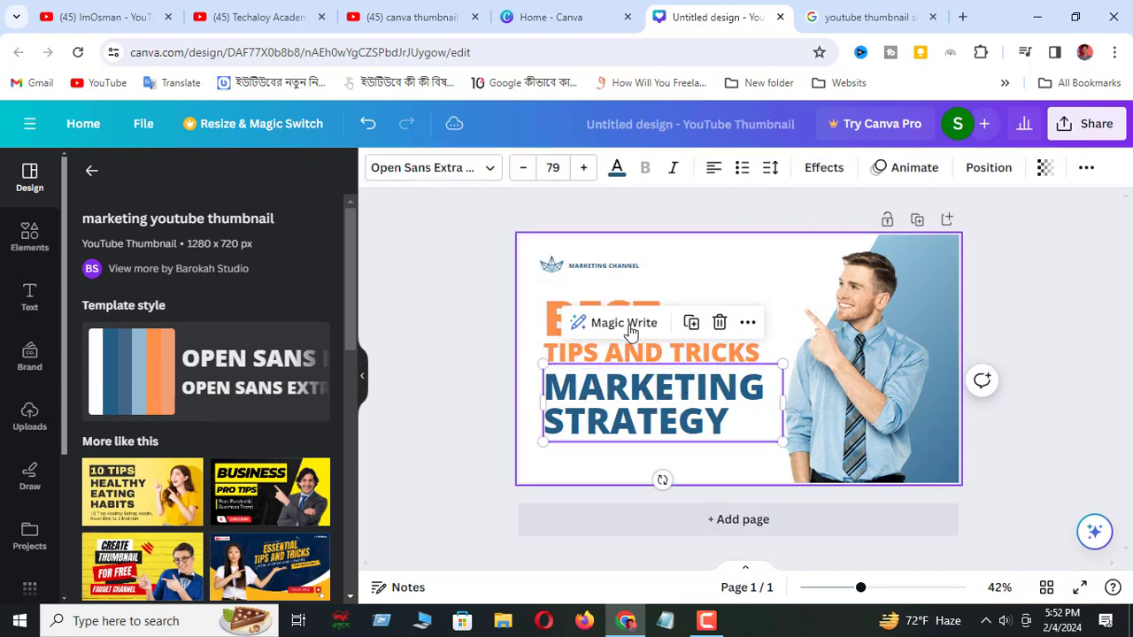
{"action": "left_click", "coordinate": [858, 352]}
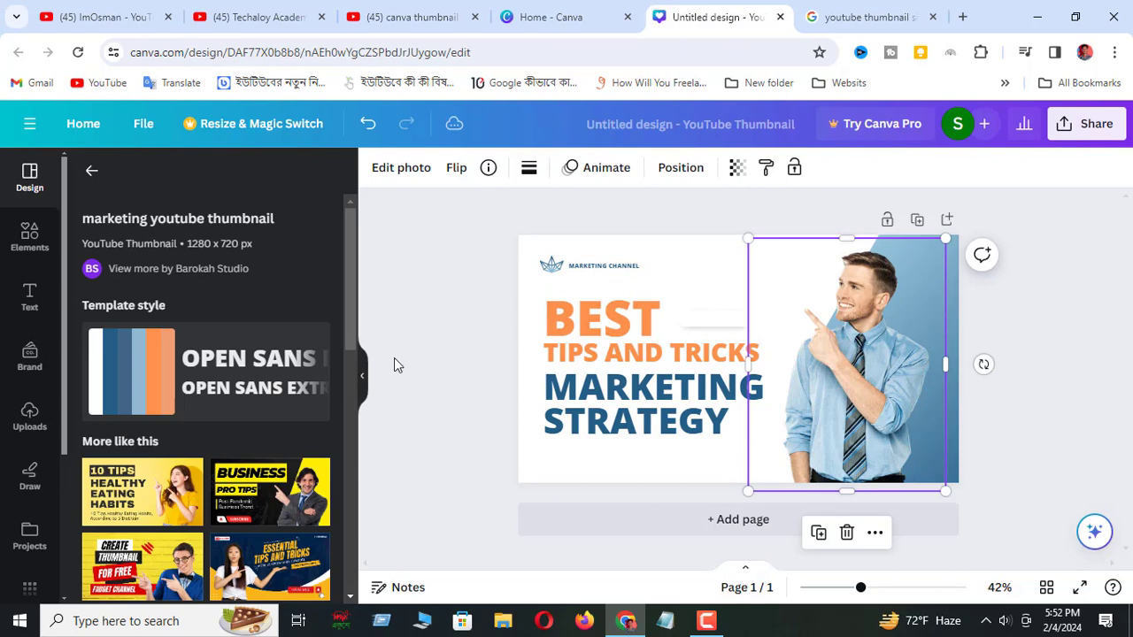
Add a square shape from the recently used elements to the thumbnail, beside the "MARKETING CHANNEL" label
{"action": "left_click", "coordinate": [31, 236]}
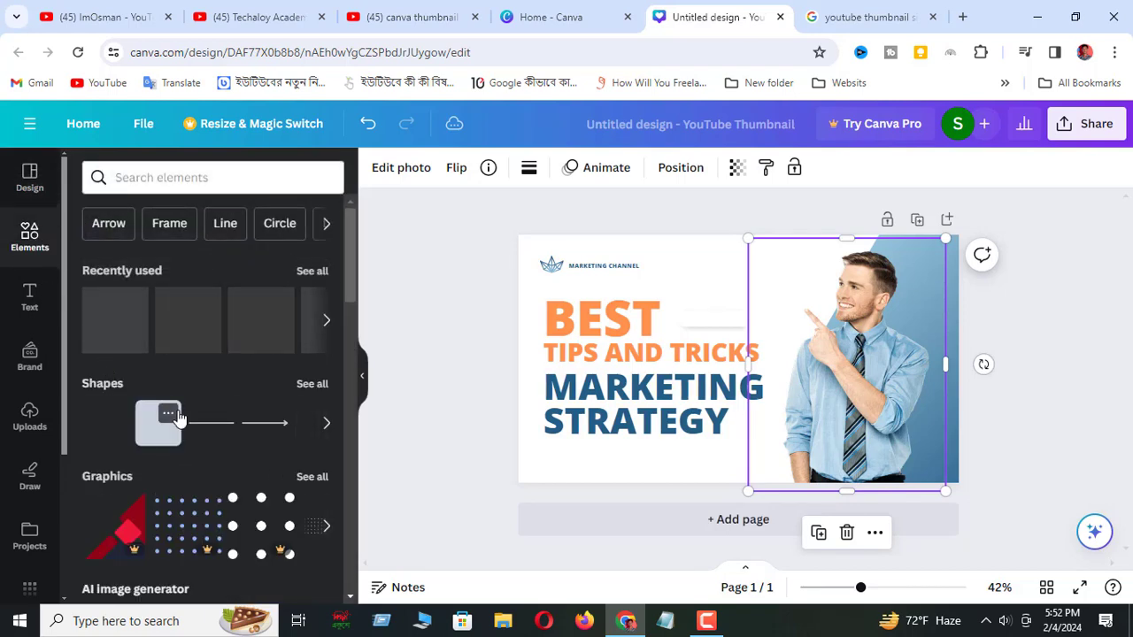
{"action": "scroll", "coordinate": [177, 416], "scroll_direction": "down", "scroll_amount": 4}
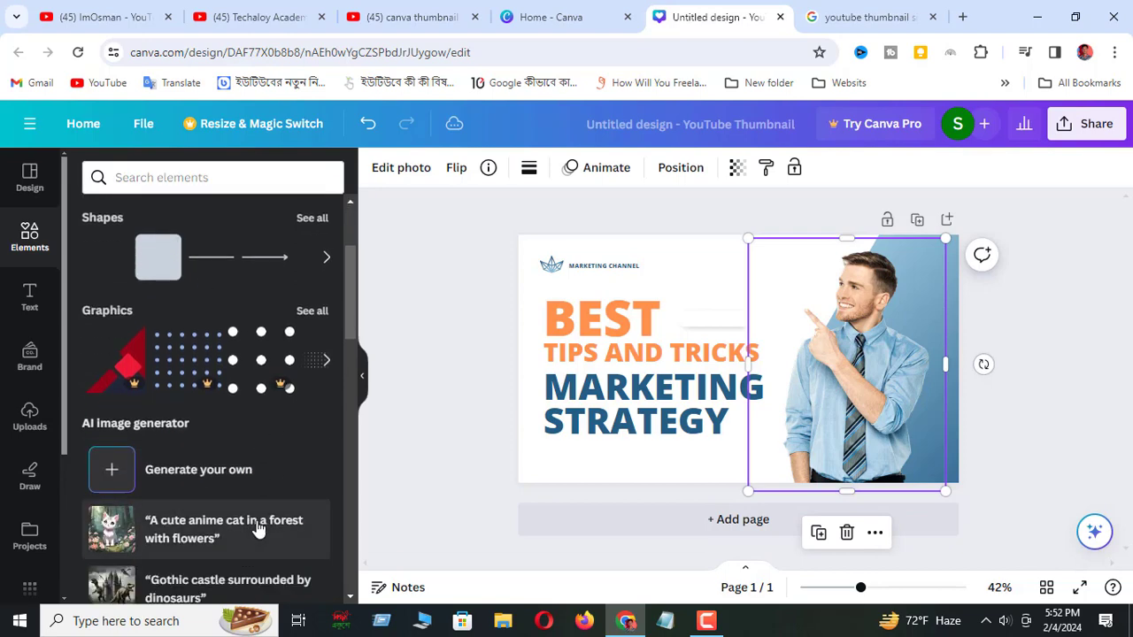
{"action": "scroll", "coordinate": [213, 458], "scroll_direction": "up", "scroll_amount": 2}
{"action": "scroll", "coordinate": [227, 492], "scroll_direction": "up", "scroll_amount": 1}
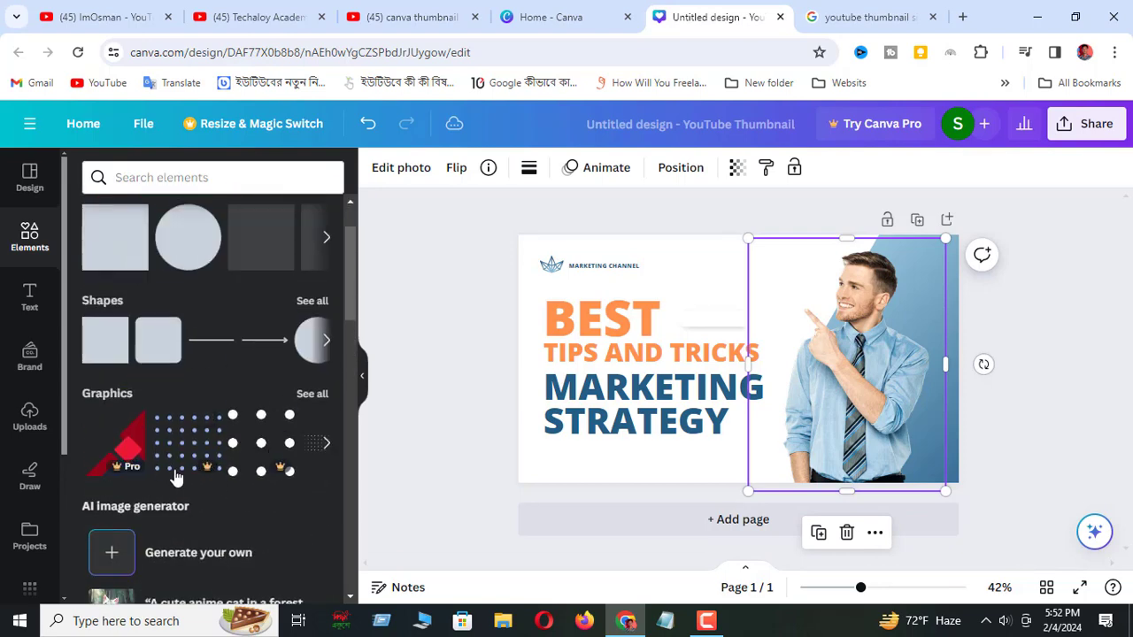
{"action": "scroll", "coordinate": [212, 456], "scroll_direction": "up", "scroll_amount": 2}
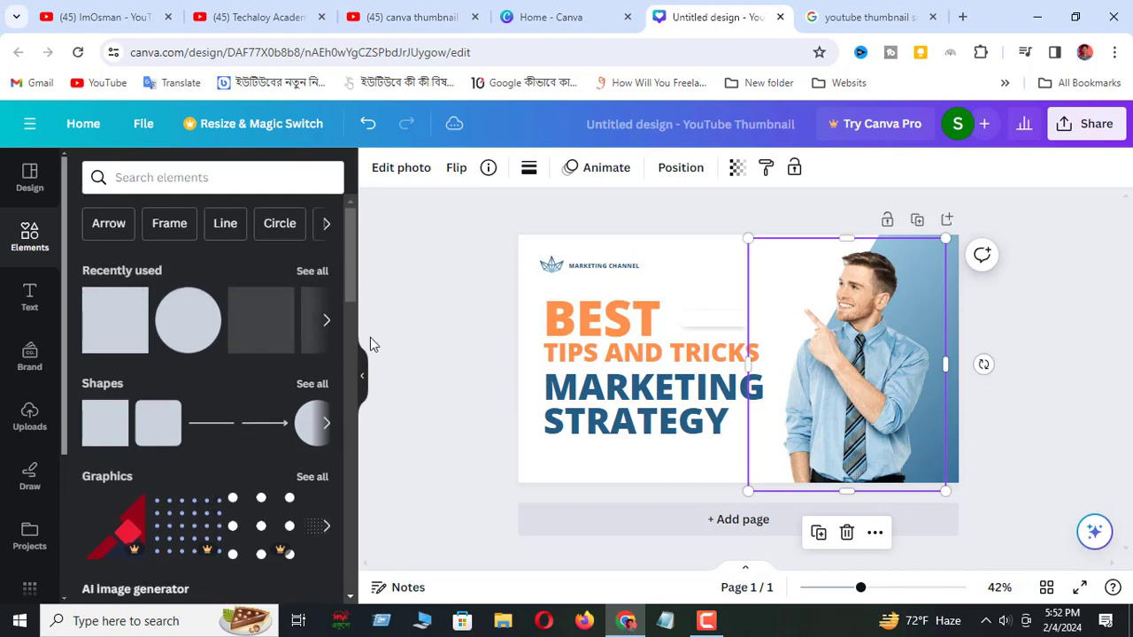
{"action": "left_click_drag", "start_coordinate": [124, 328], "coordinate": [696, 274]}
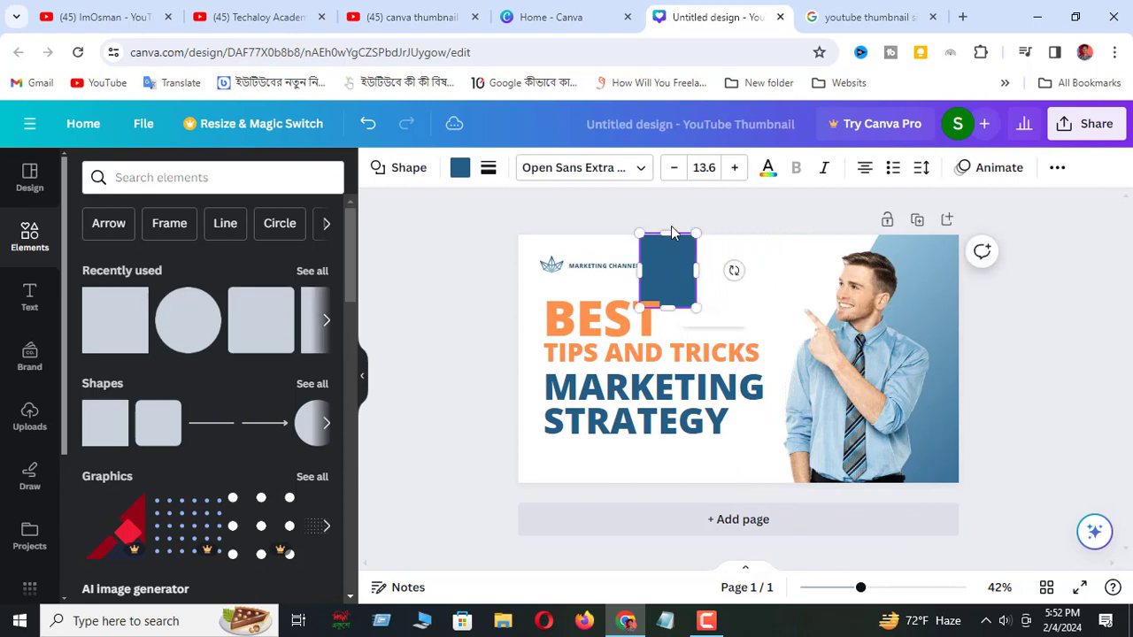
Resize the blue shape and position it as a background box behind the word "BEST"
{"action": "left_click_drag", "start_coordinate": [670, 235], "coordinate": [669, 263]}
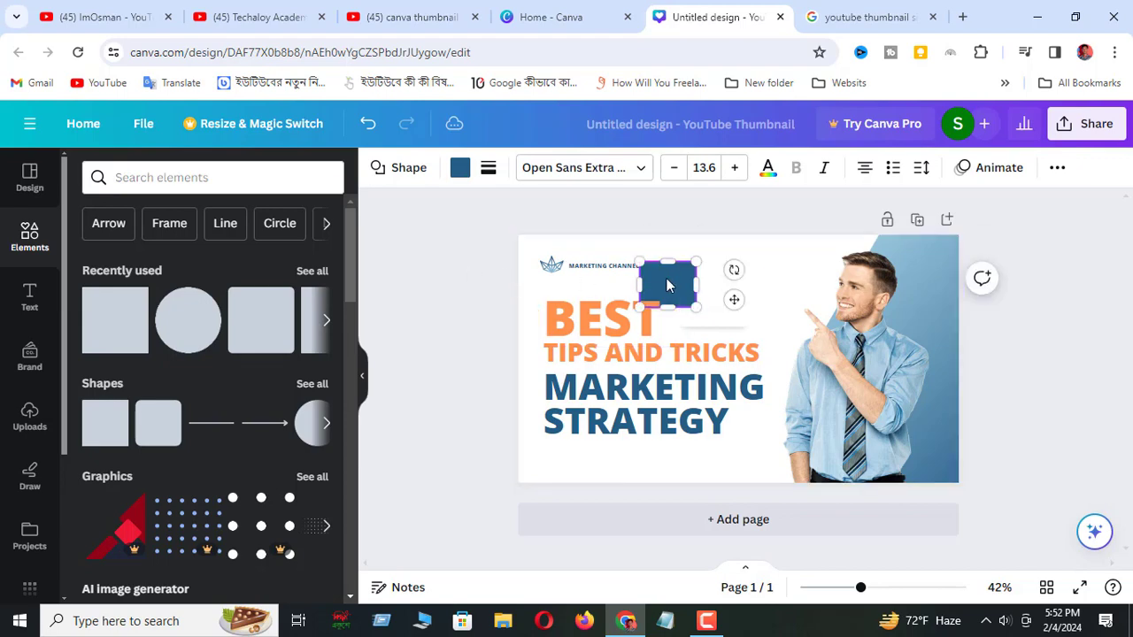
{"action": "left_click", "coordinate": [579, 309]}
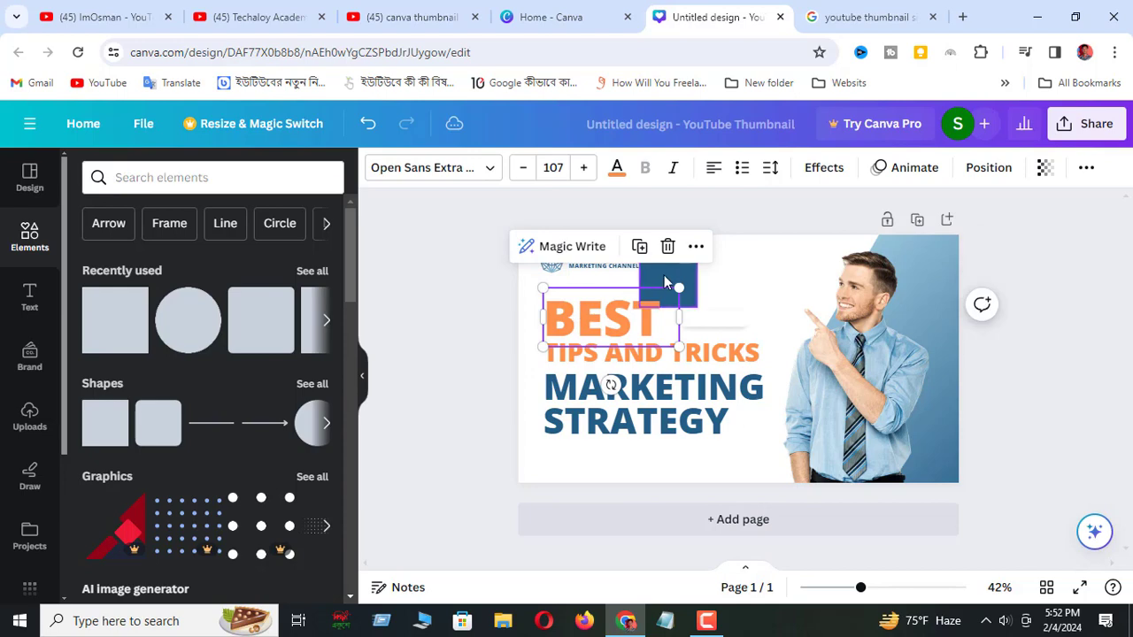
{"action": "left_click_drag", "start_coordinate": [664, 281], "coordinate": [673, 320]}
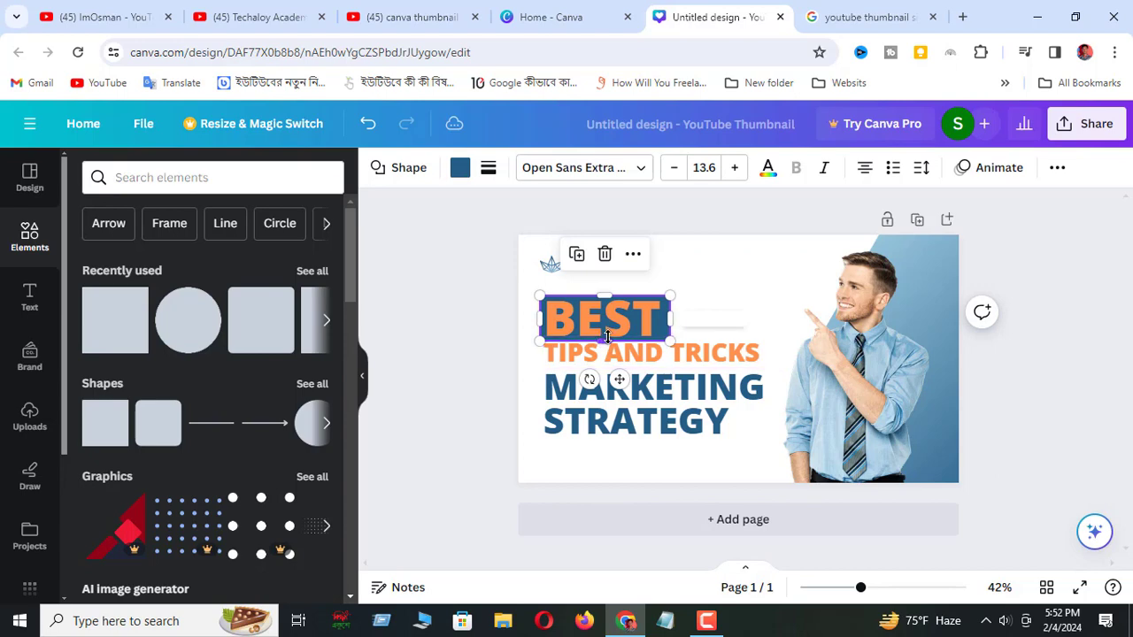
{"action": "left_click_drag", "start_coordinate": [607, 337], "coordinate": [607, 343]}
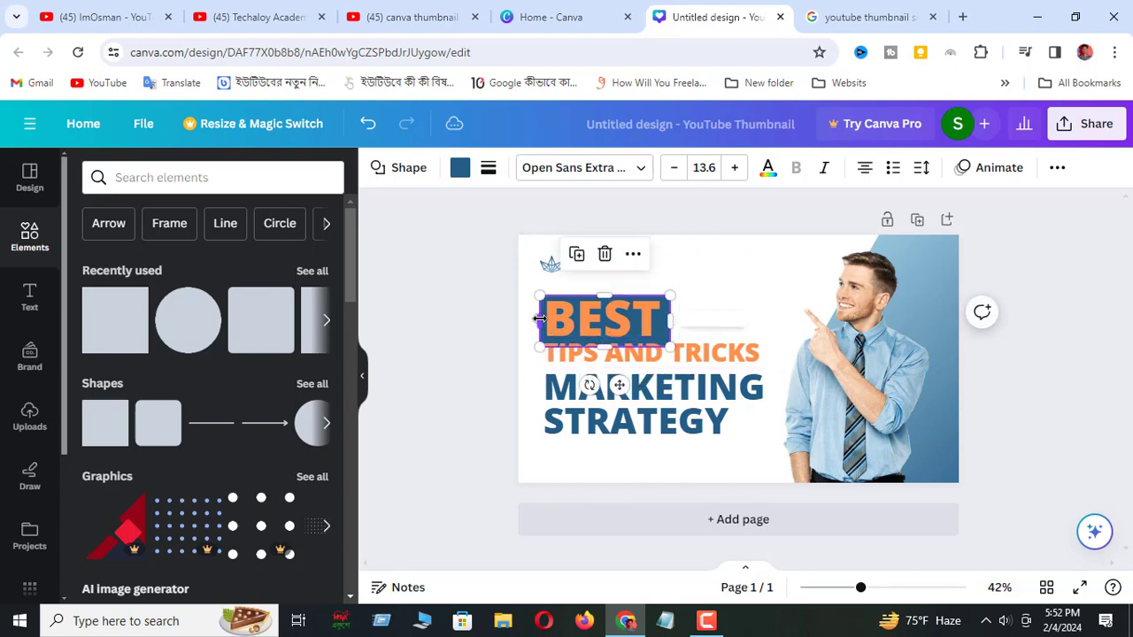
{"action": "left_click_drag", "start_coordinate": [539, 319], "coordinate": [535, 320]}
{"action": "left_click", "coordinate": [495, 328]}
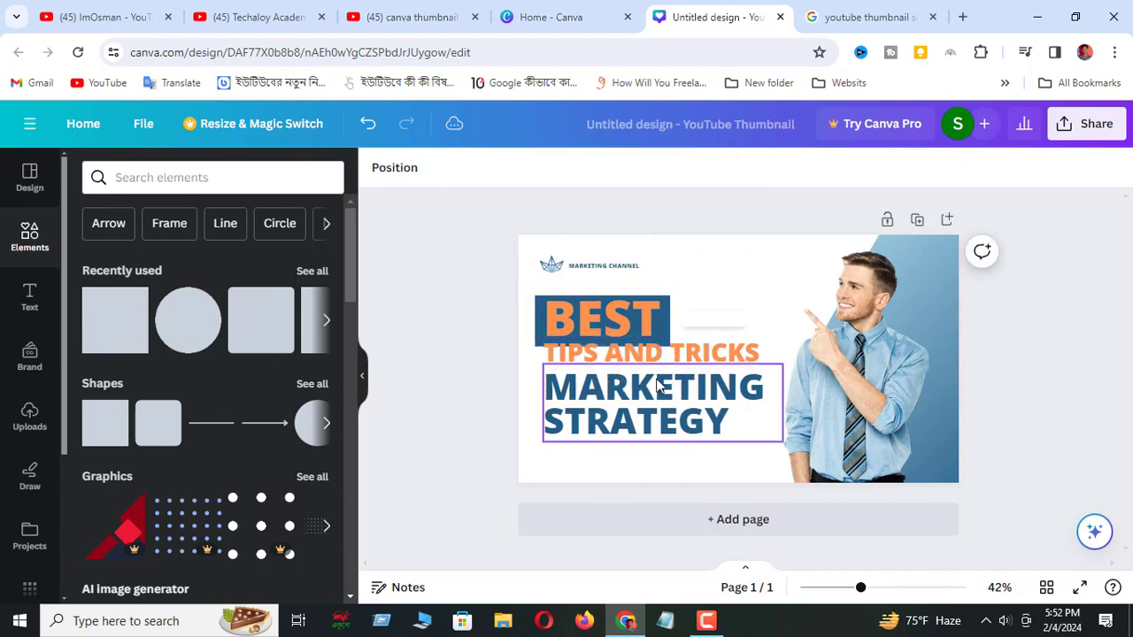
Move the "MARKETING STRATEGY" and "TIPS AND TRICKS" texts slightly down to clear the blue box behind "BEST"
{"action": "left_click_drag", "start_coordinate": [614, 404], "coordinate": [615, 412]}
{"action": "left_click_drag", "start_coordinate": [619, 356], "coordinate": [611, 366]}
{"action": "left_click", "coordinate": [476, 346]}
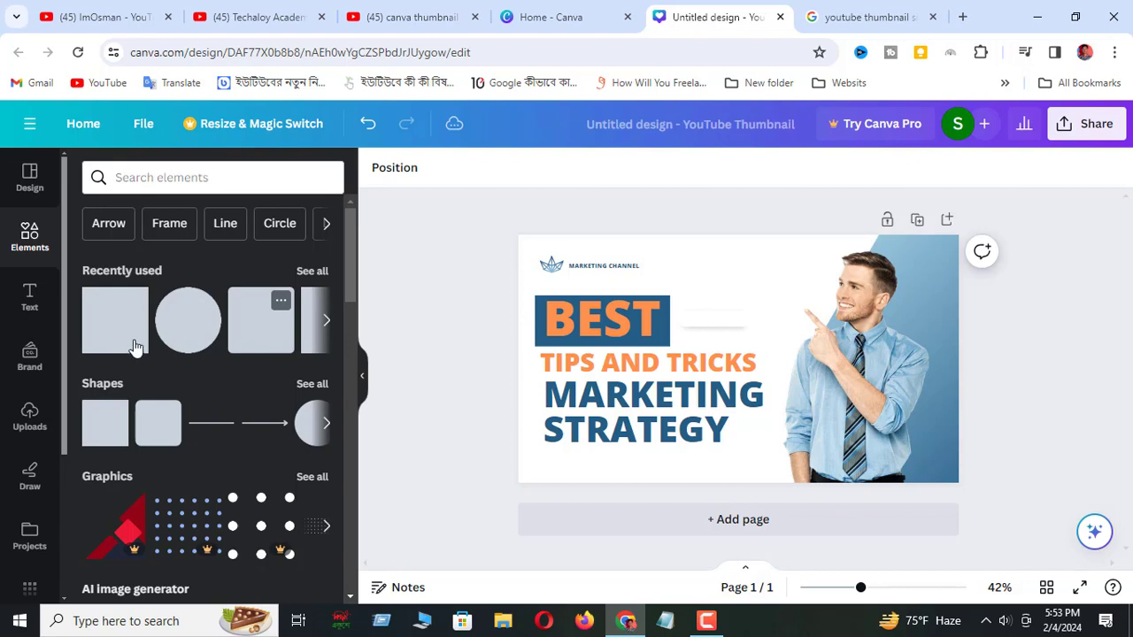
Try adding a heading beside the "MARKETING CHANNEL" label with the text "ht", and clear the text
{"action": "left_click", "coordinate": [32, 297]}
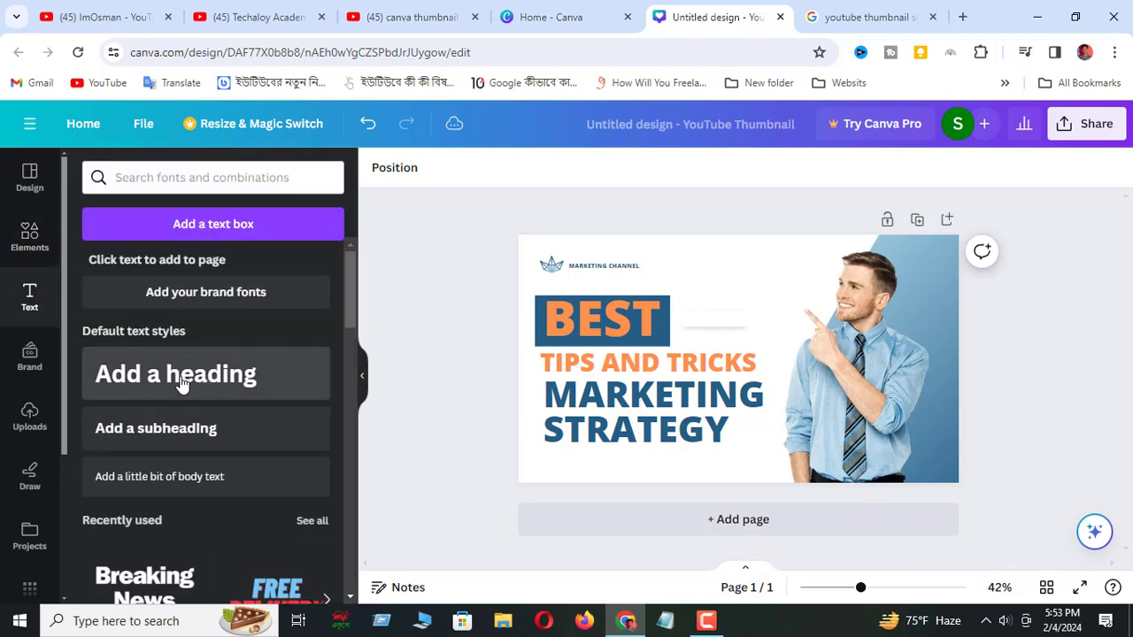
{"action": "left_click_drag", "start_coordinate": [182, 384], "coordinate": [741, 266]}
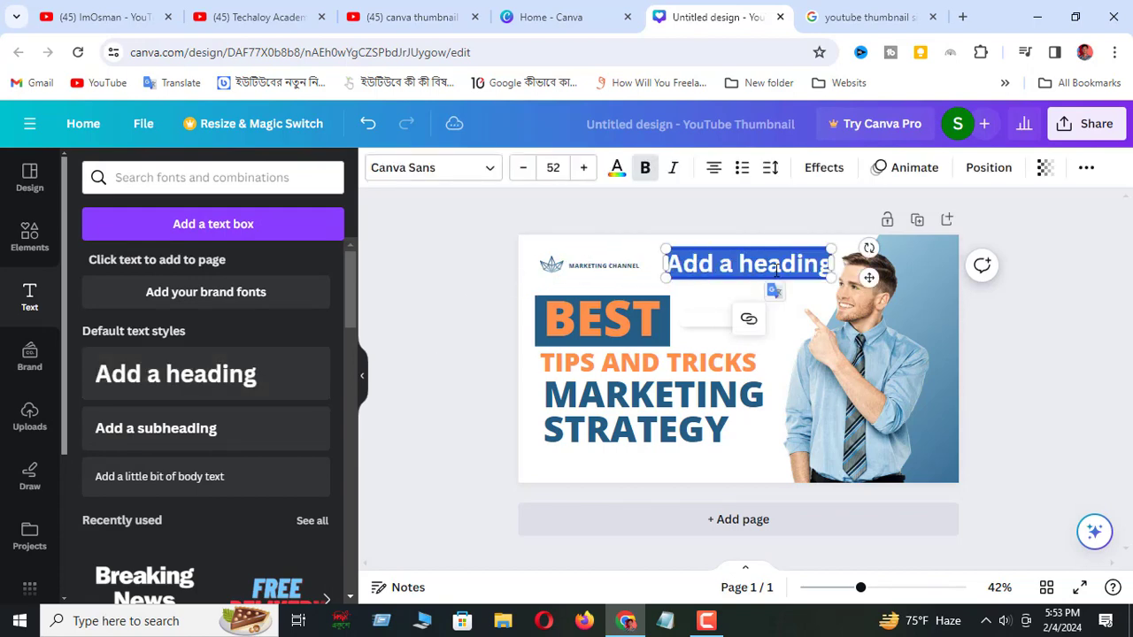
{"action": "type", "text": "ht"}
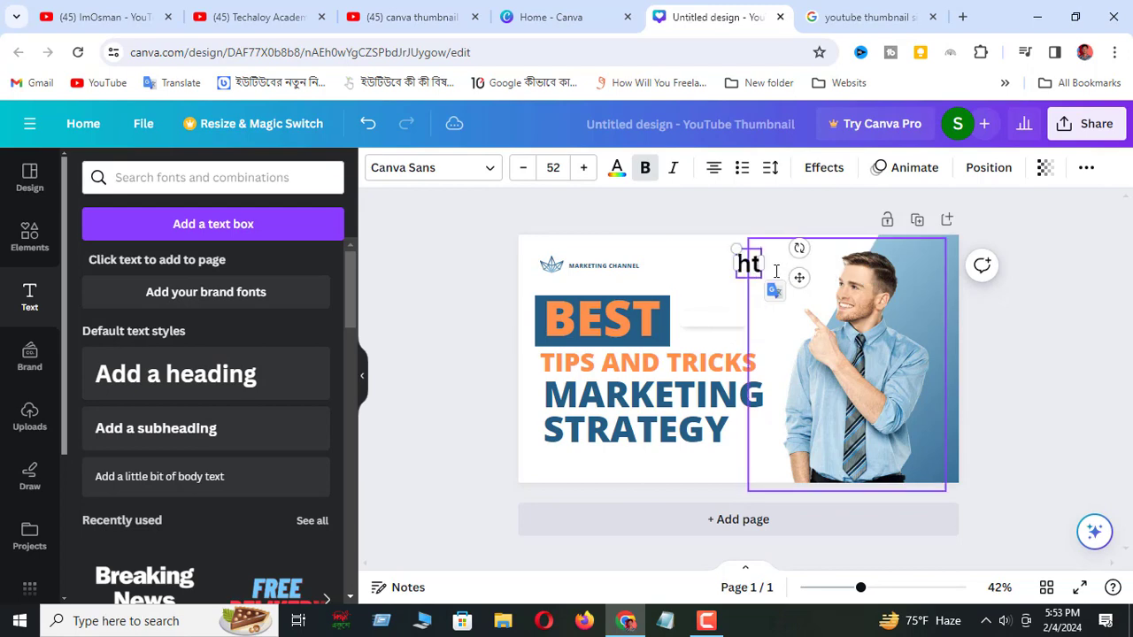
{"action": "key", "text": "BackSpace"}
{"action": "key", "text": "BackSpace"}
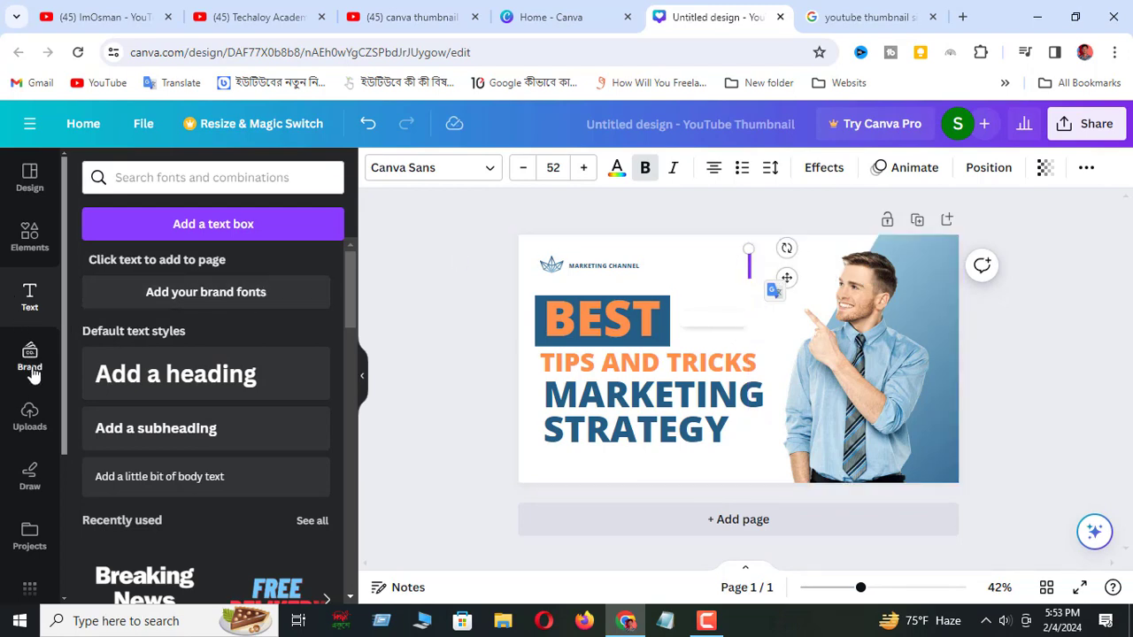
Upload the image "child-817373_1920 (2).jpg" from the New folder inside the desktop's Basic Computer Course folder
{"action": "left_click", "coordinate": [29, 423]}
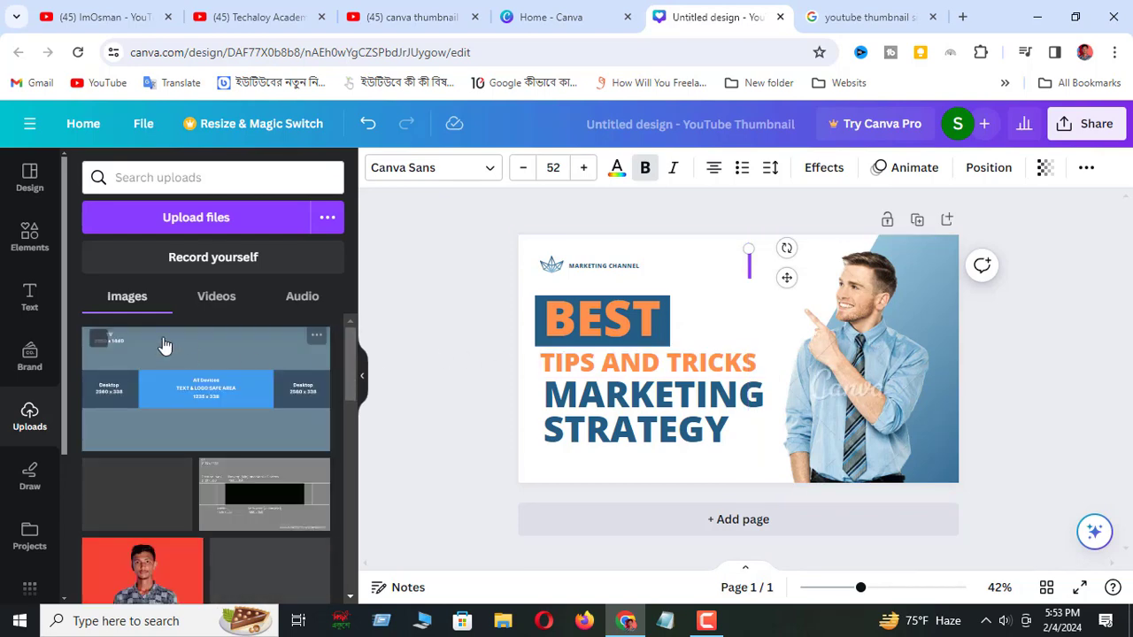
{"action": "left_click", "coordinate": [188, 222]}
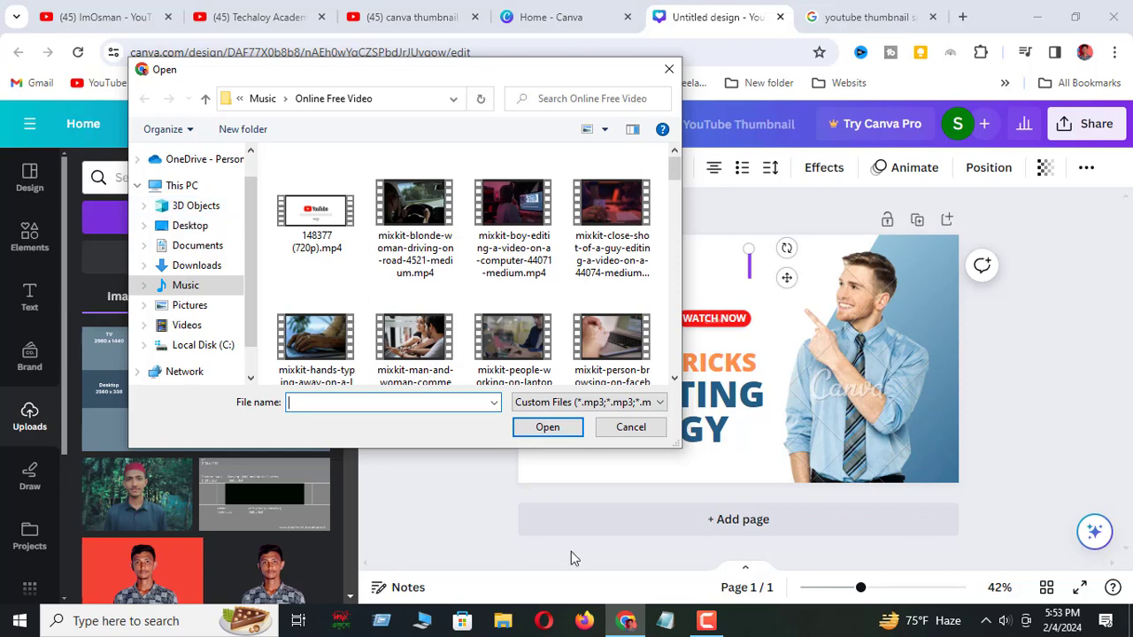
{"action": "left_click", "coordinate": [212, 309]}
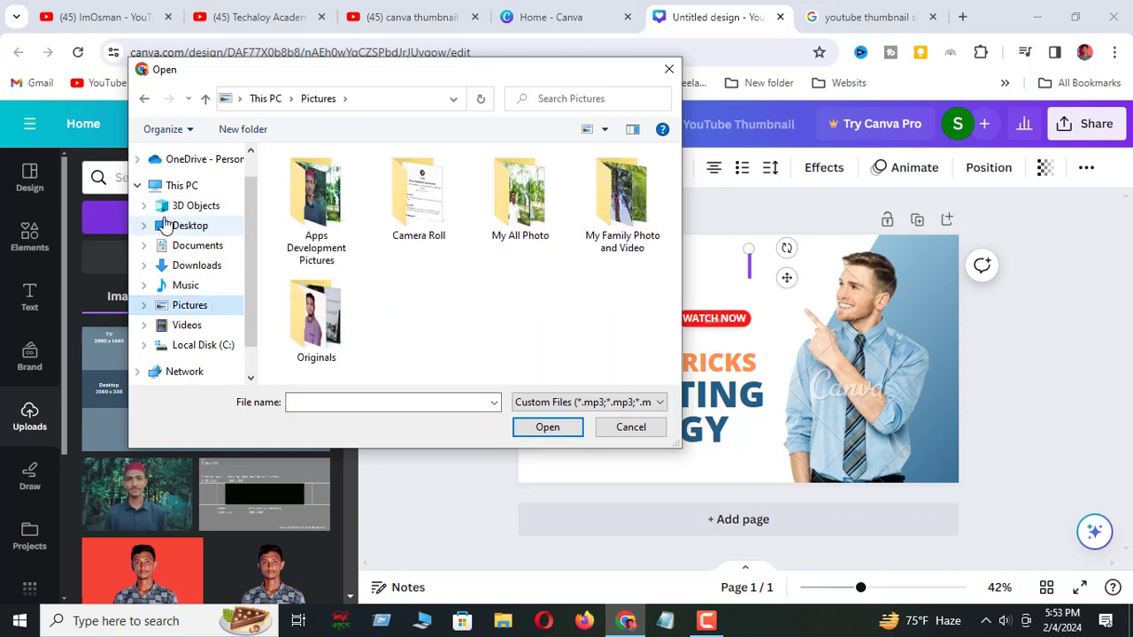
{"action": "left_click", "coordinate": [182, 226]}
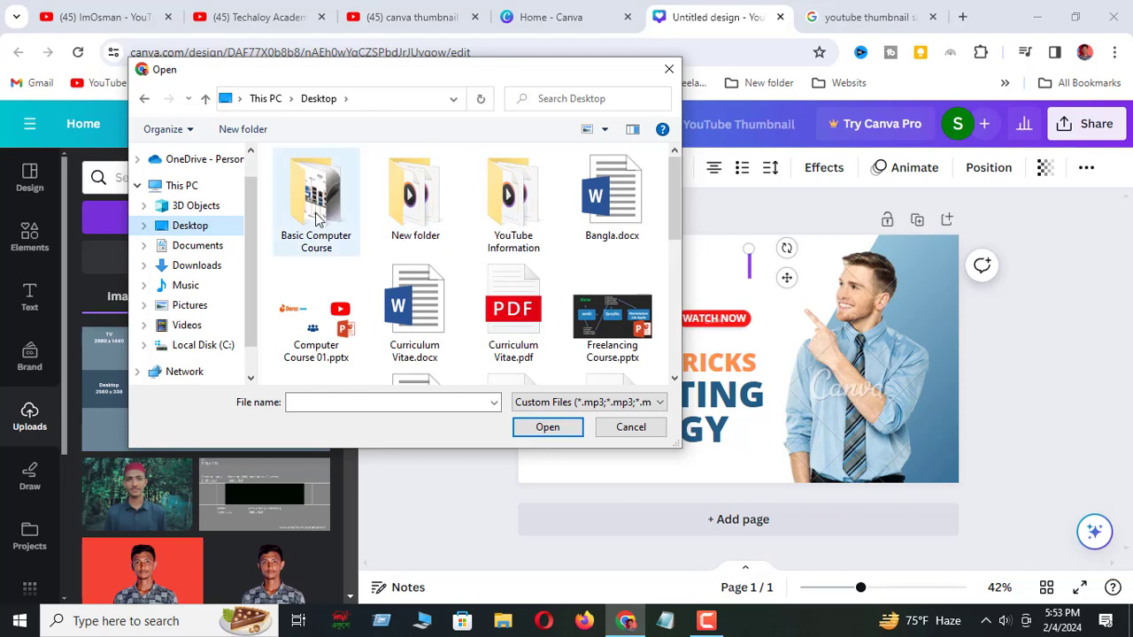
{"action": "double_click", "coordinate": [318, 217]}
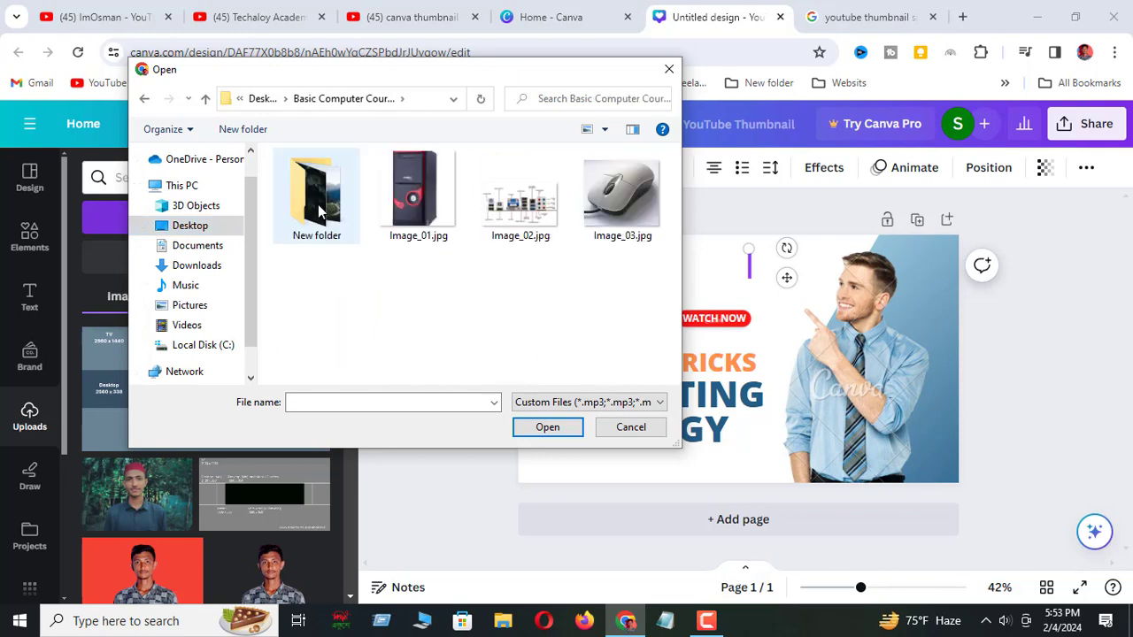
{"action": "double_click", "coordinate": [318, 205]}
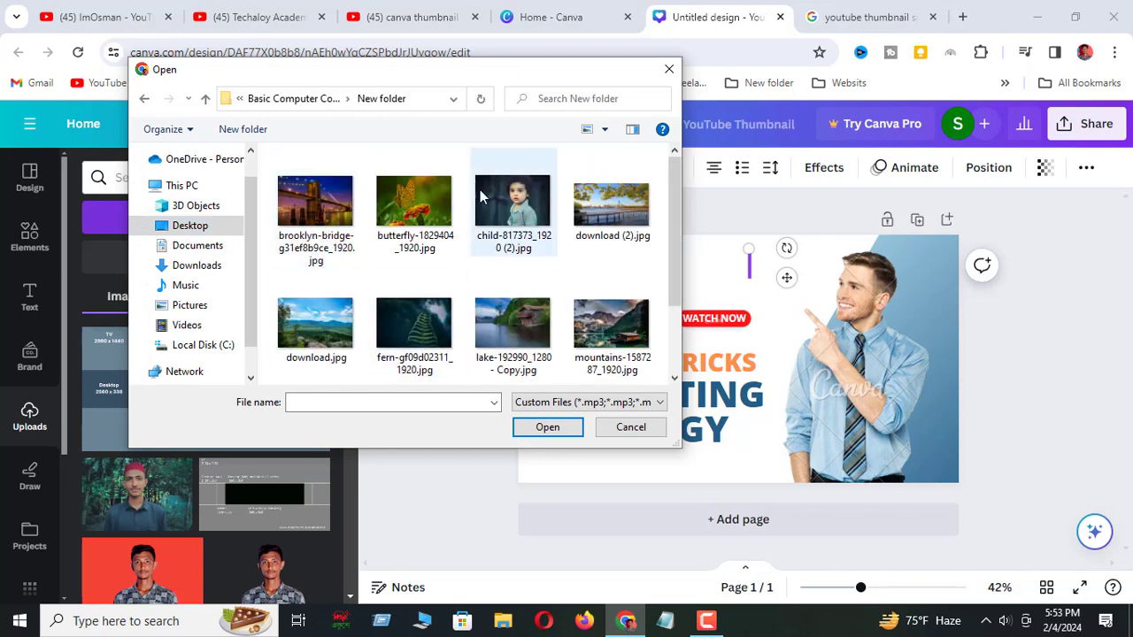
{"action": "left_click", "coordinate": [520, 217]}
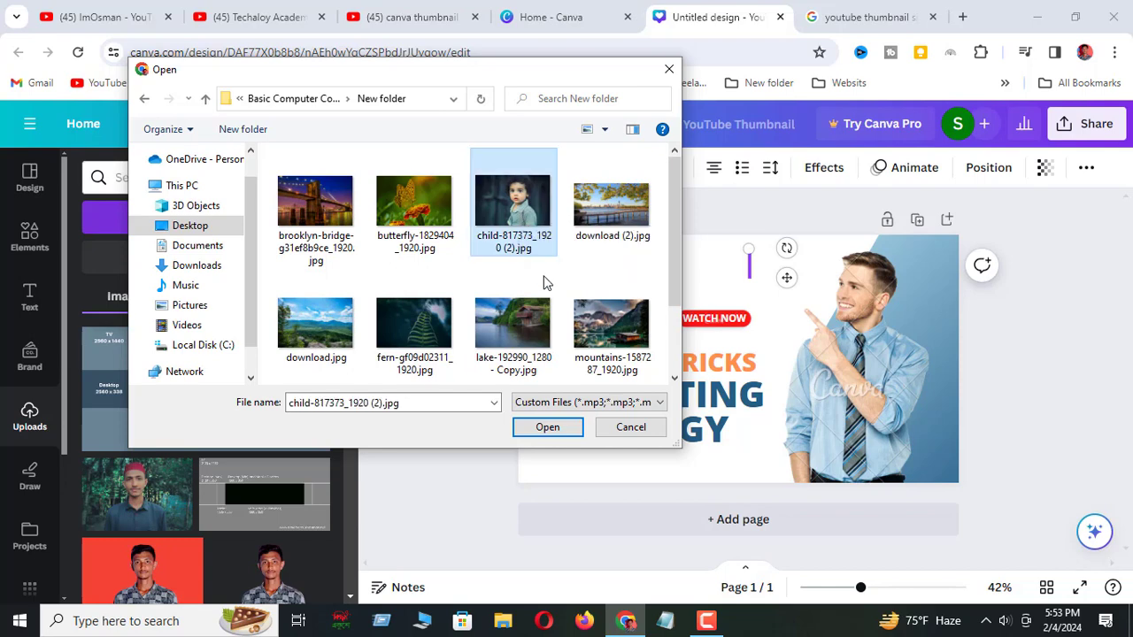
{"action": "left_click", "coordinate": [551, 430]}
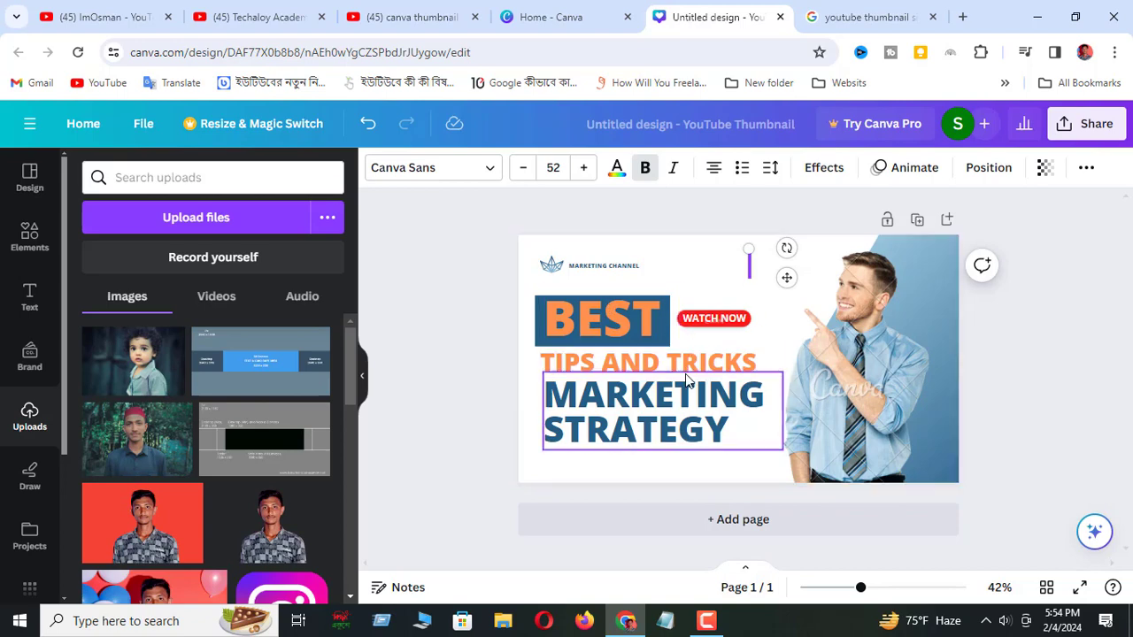
Try deleting the photo of the pointing man from the thumbnail, and undo the deletion
{"action": "left_click", "coordinate": [852, 397]}
{"action": "key", "text": "Delete"}
{"action": "left_click", "coordinate": [854, 392]}
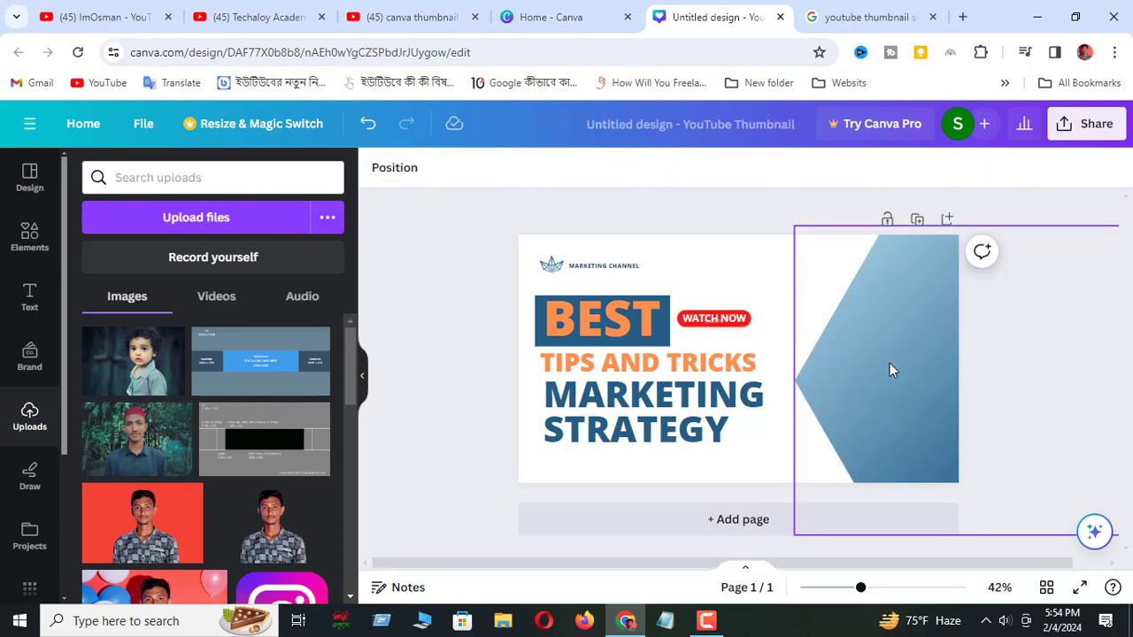
{"action": "key", "text": "ctrl+z"}
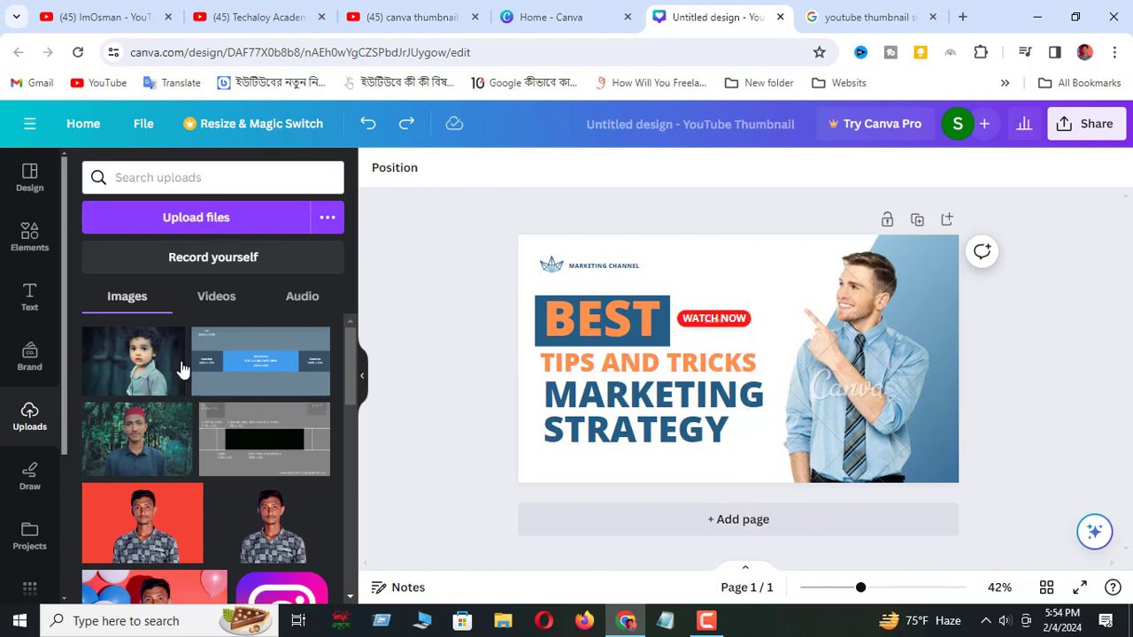
Replace the pointing man's photo with the uploaded portrait that has balloons on a red background
{"action": "scroll", "coordinate": [174, 363], "scroll_direction": "down", "scroll_amount": 1}
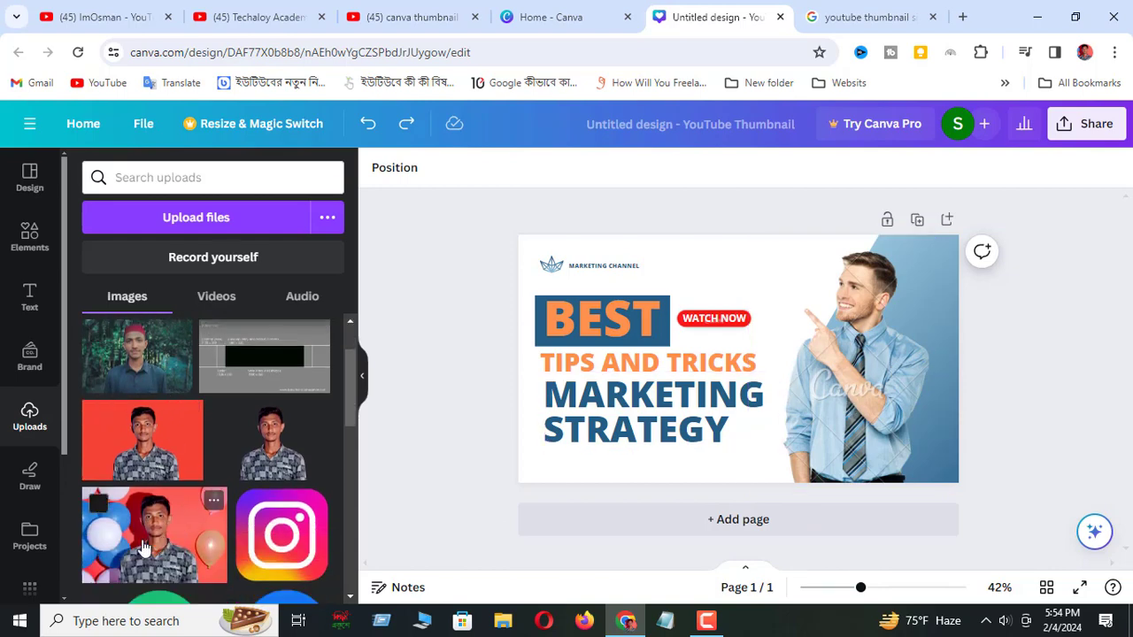
{"action": "left_click_drag", "start_coordinate": [146, 551], "coordinate": [86, 555]}
{"action": "left_click_drag", "start_coordinate": [131, 538], "coordinate": [843, 353]}
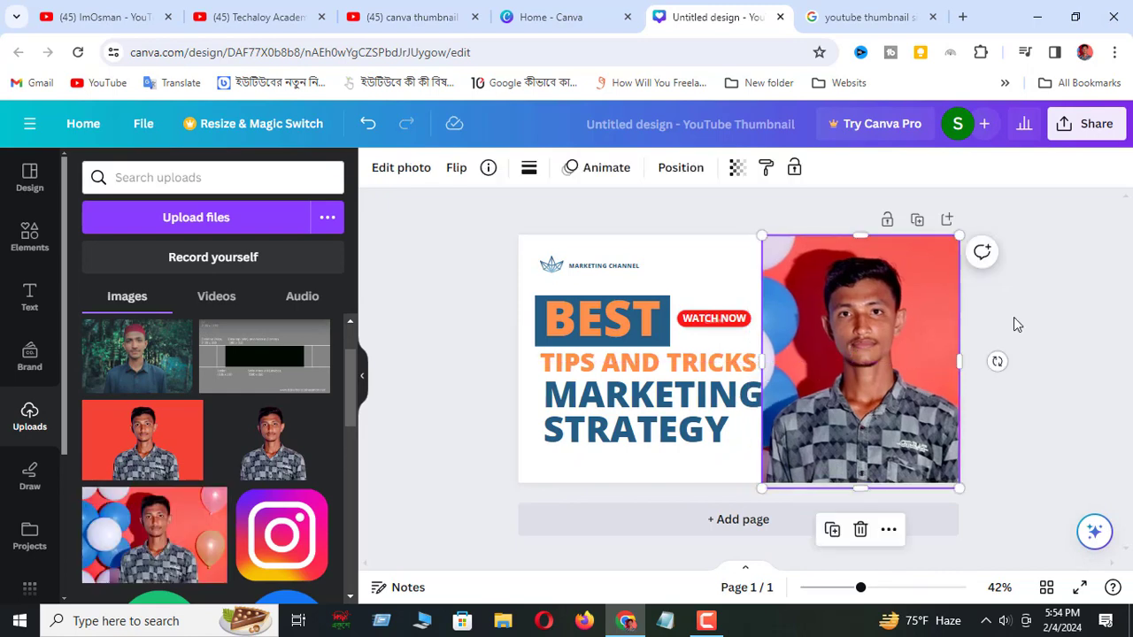
{"action": "left_click", "coordinate": [1131, 436]}
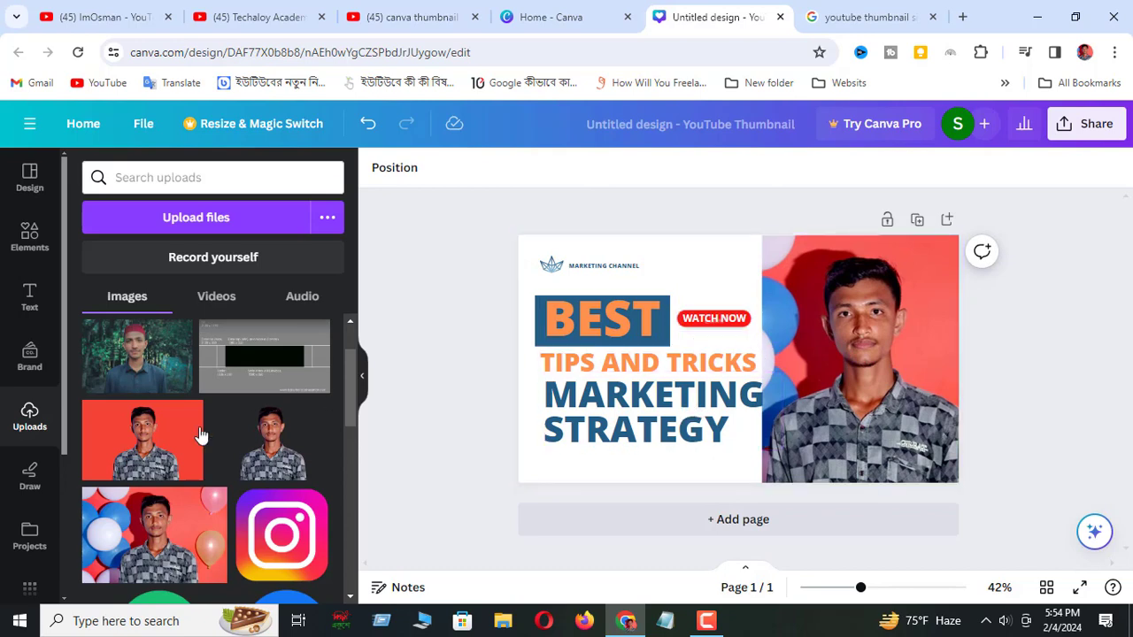
Draw a small freehand red marker loop beside the "MARKETING CHANNEL" label
{"action": "scroll", "coordinate": [24, 394], "scroll_direction": "down", "scroll_amount": 1}
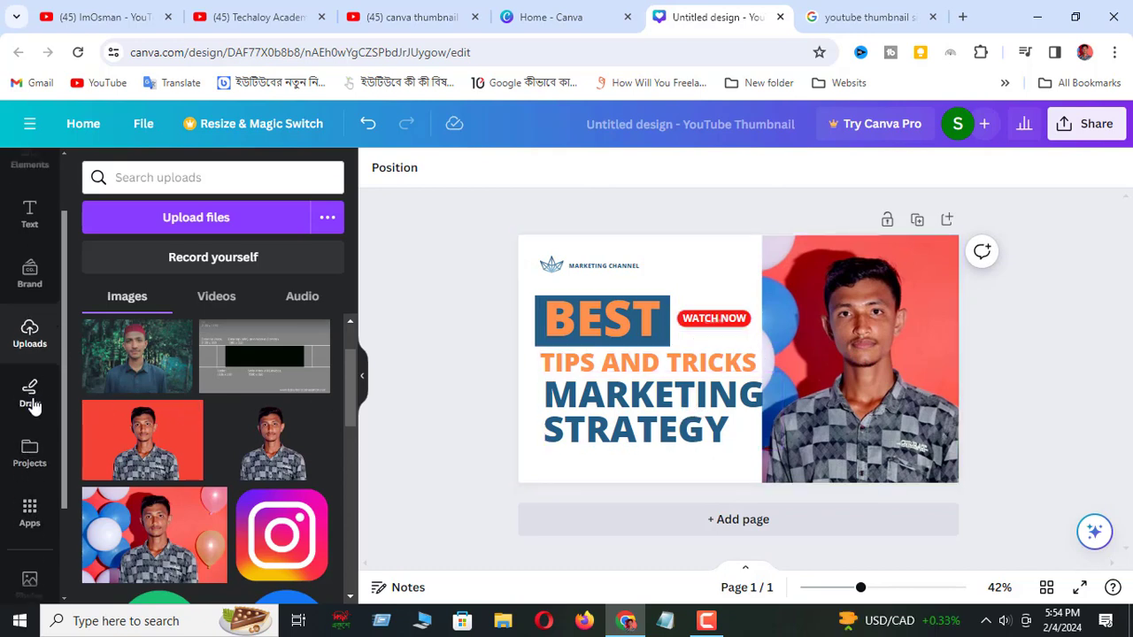
{"action": "left_click", "coordinate": [29, 394]}
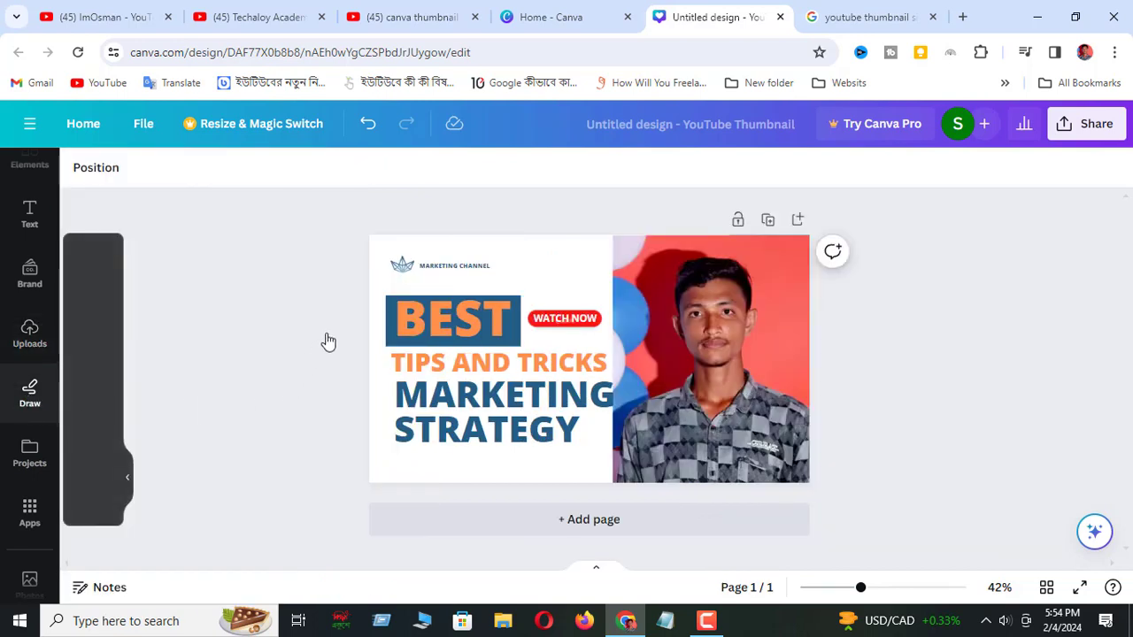
{"action": "mouse_move", "coordinate": [517, 257]}
{"action": "left_mouse_down"}
{"action": "mouse_move", "coordinate": [549, 268]}
{"action": "mouse_move", "coordinate": [543, 256]}
{"action": "mouse_move", "coordinate": [531, 281]}
{"action": "left_mouse_up"}
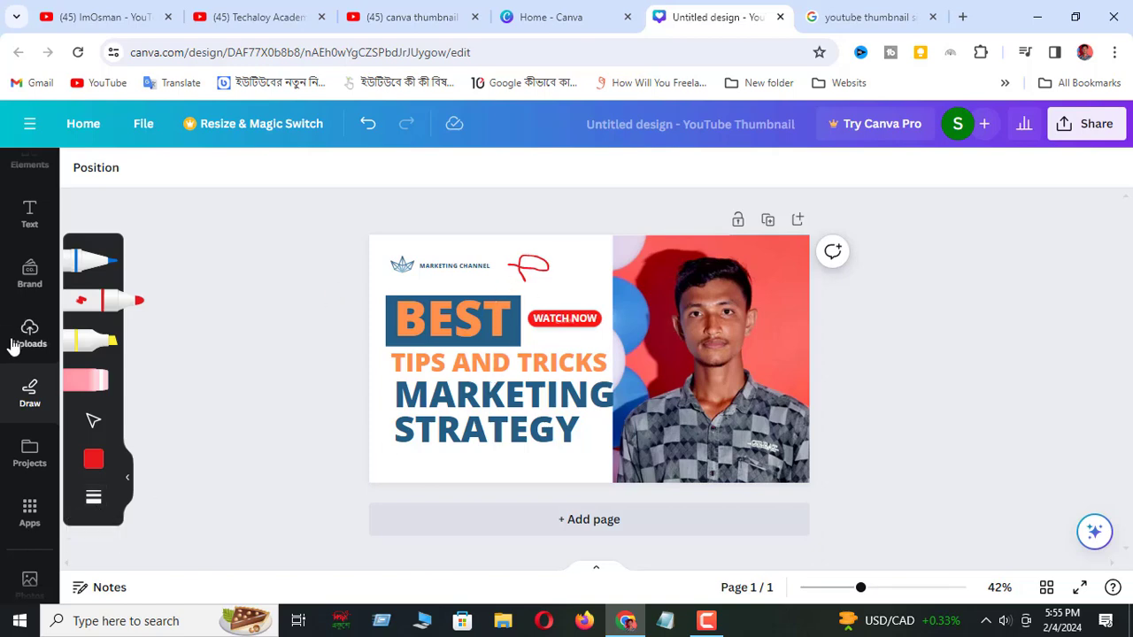
Add a second page and apply the "Blue Modern Eye Catching Vlog YouTube Thumbnail" template to it
{"action": "scroll", "coordinate": [27, 347], "scroll_direction": "up", "scroll_amount": 1}
{"action": "left_click", "coordinate": [29, 176]}
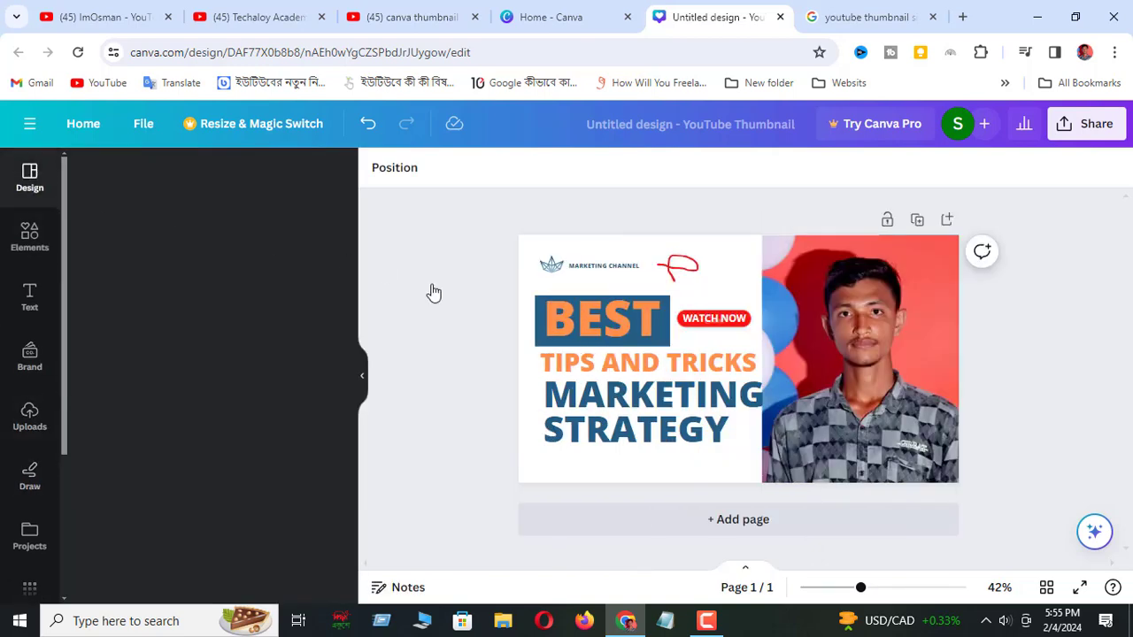
{"action": "scroll", "coordinate": [224, 538], "scroll_direction": "down", "scroll_amount": 2}
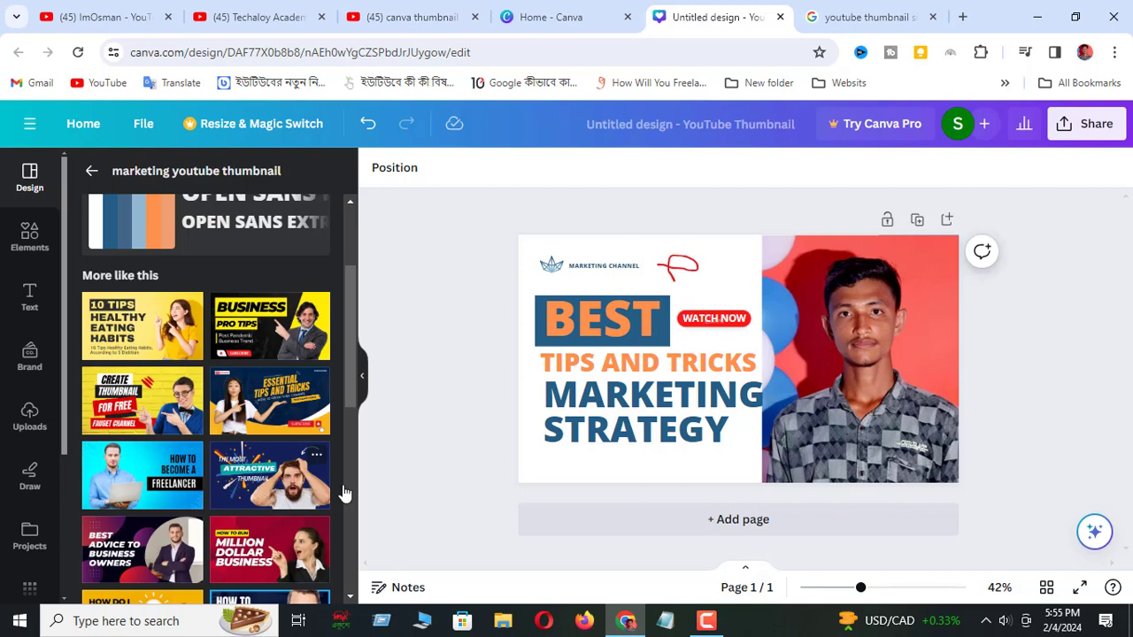
{"action": "left_click", "coordinate": [754, 524]}
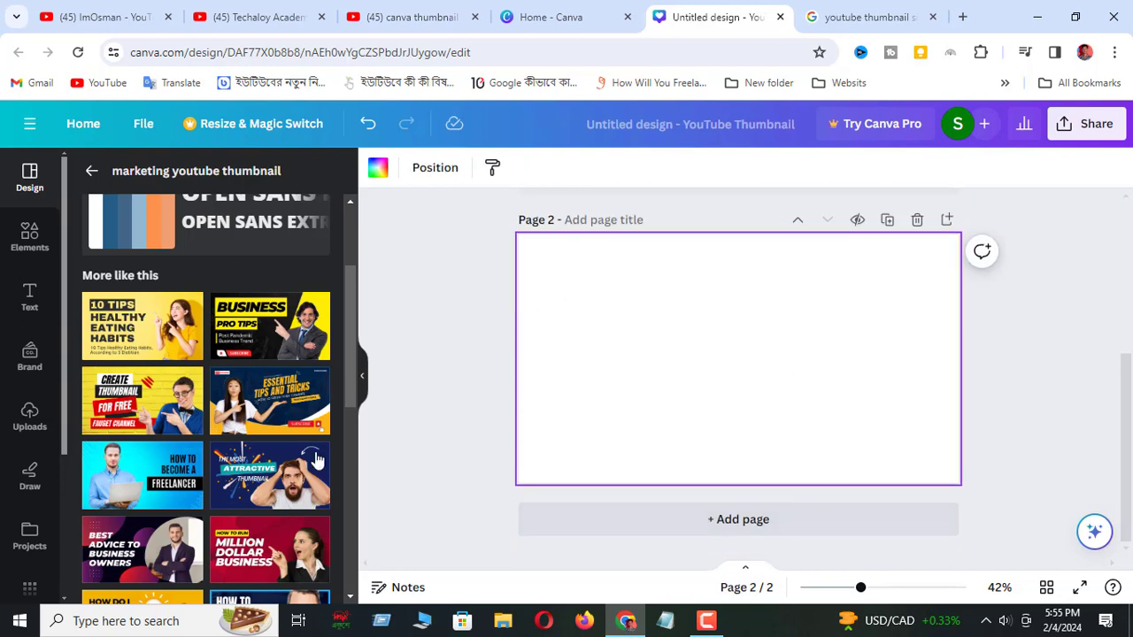
{"action": "left_click", "coordinate": [264, 477]}
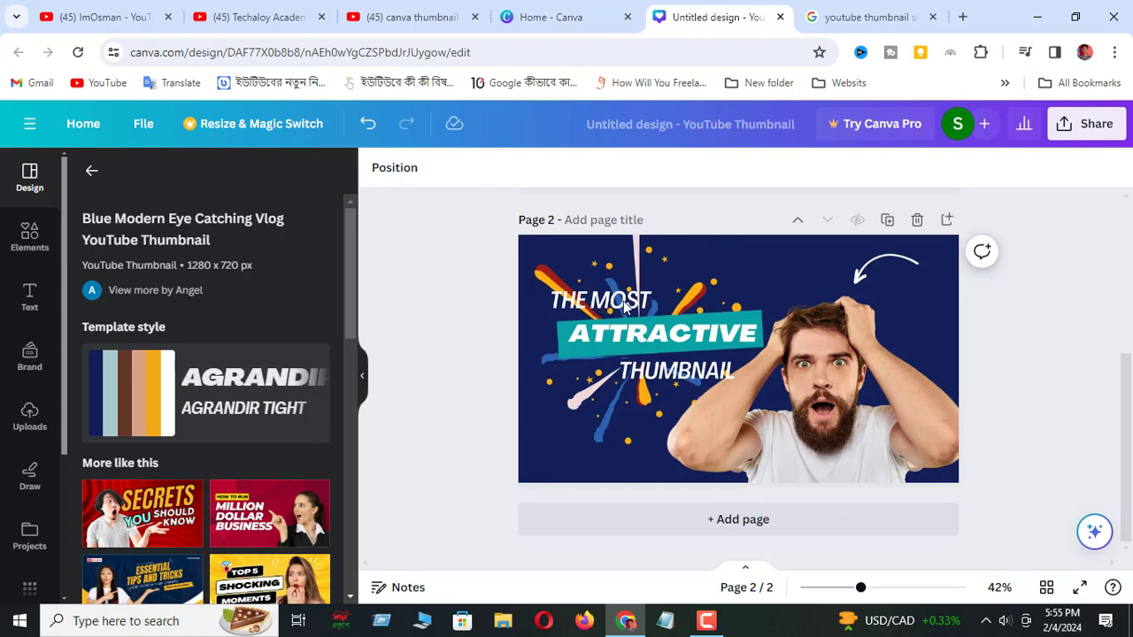
Try deleting the "THE MOST" text on page 2, and undo the deletion
{"action": "left_click", "coordinate": [625, 305]}
{"action": "key", "text": "Delete"}
{"action": "key", "text": "ctrl+z"}
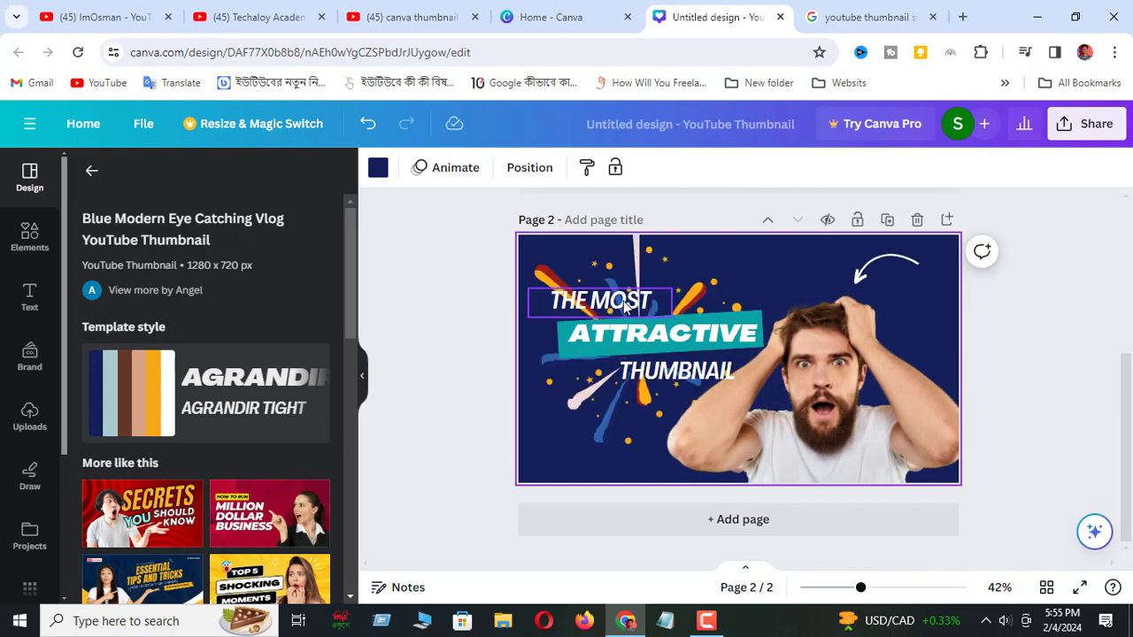
Delete the colourful burst graphic behind the title and place the white curved arrow below the title, rotated to point toward the man
{"action": "left_click", "coordinate": [708, 268]}
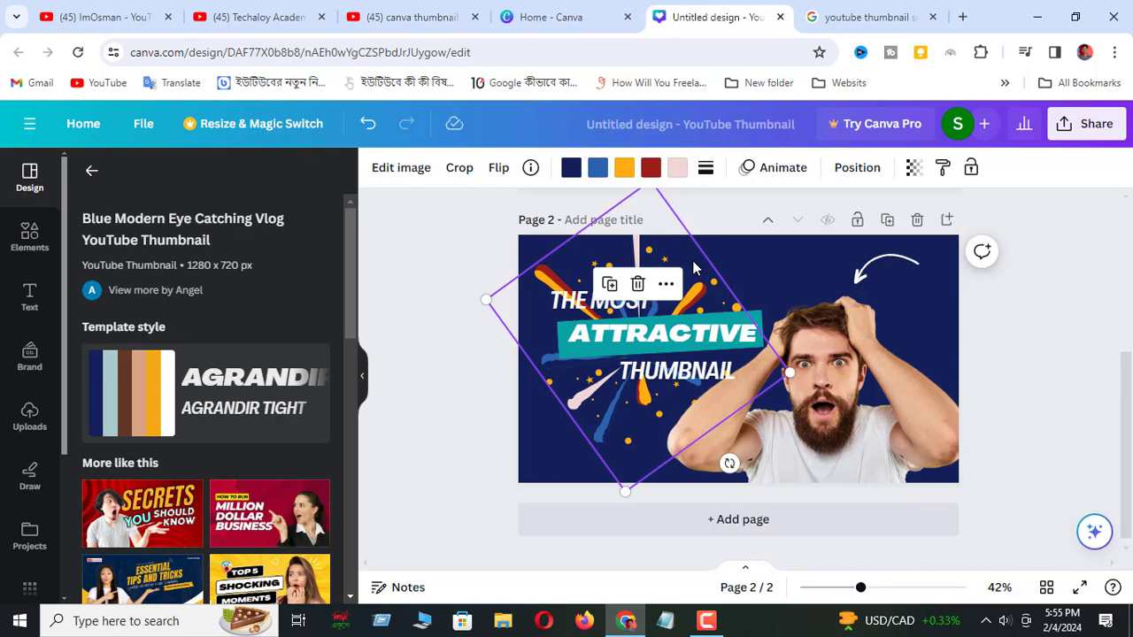
{"action": "key", "text": "Delete"}
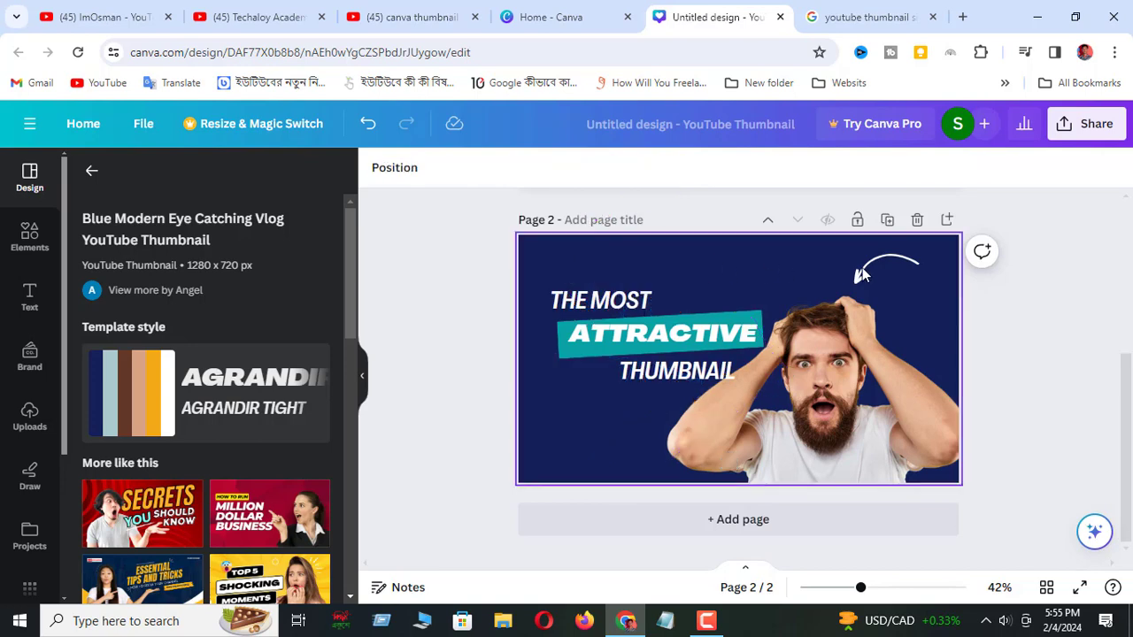
{"action": "left_click_drag", "start_coordinate": [876, 267], "coordinate": [699, 398]}
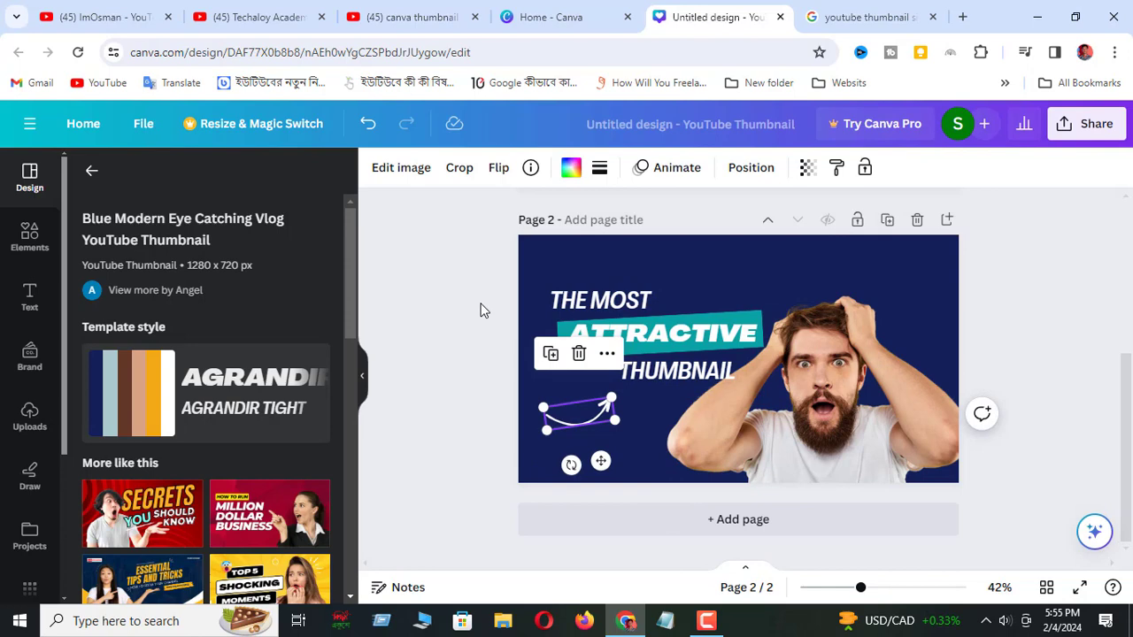
Check the text colour choices for "THE MOST" and reapply bold to the whole line
{"action": "left_click", "coordinate": [606, 301]}
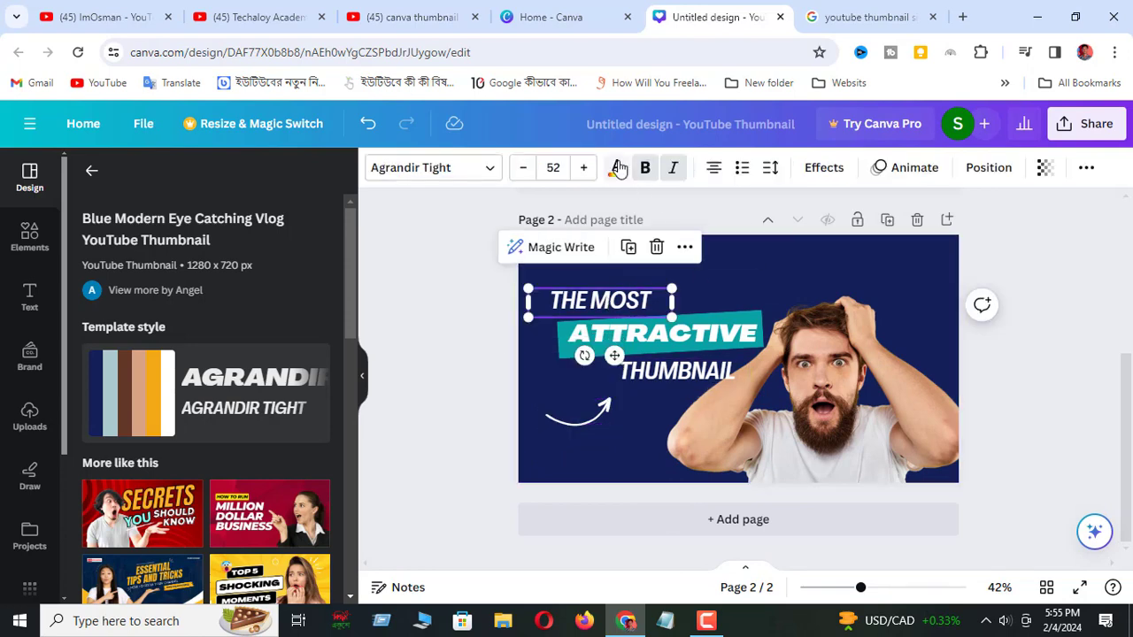
{"action": "left_click", "coordinate": [617, 171]}
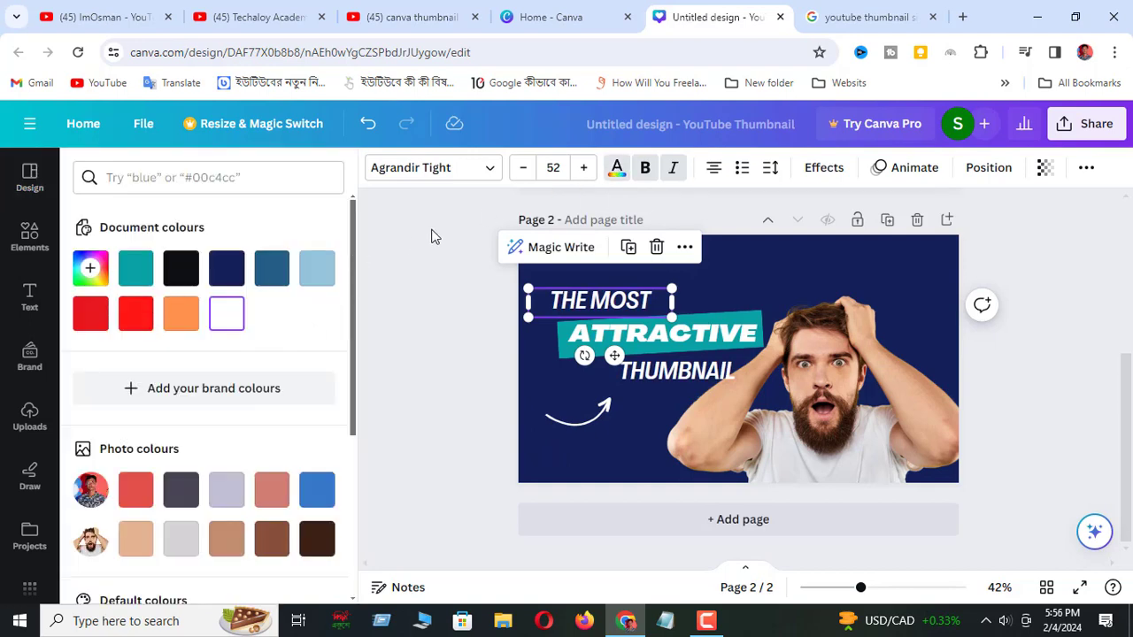
{"action": "left_click", "coordinate": [617, 168]}
{"action": "left_click", "coordinate": [644, 168]}
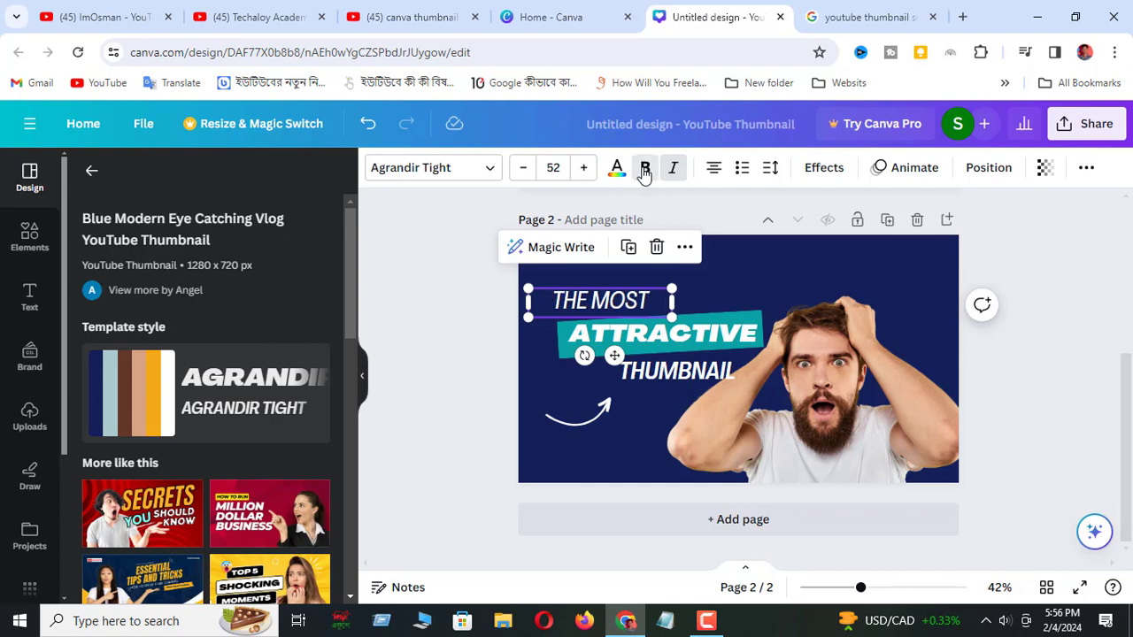
{"action": "left_click", "coordinate": [644, 169]}
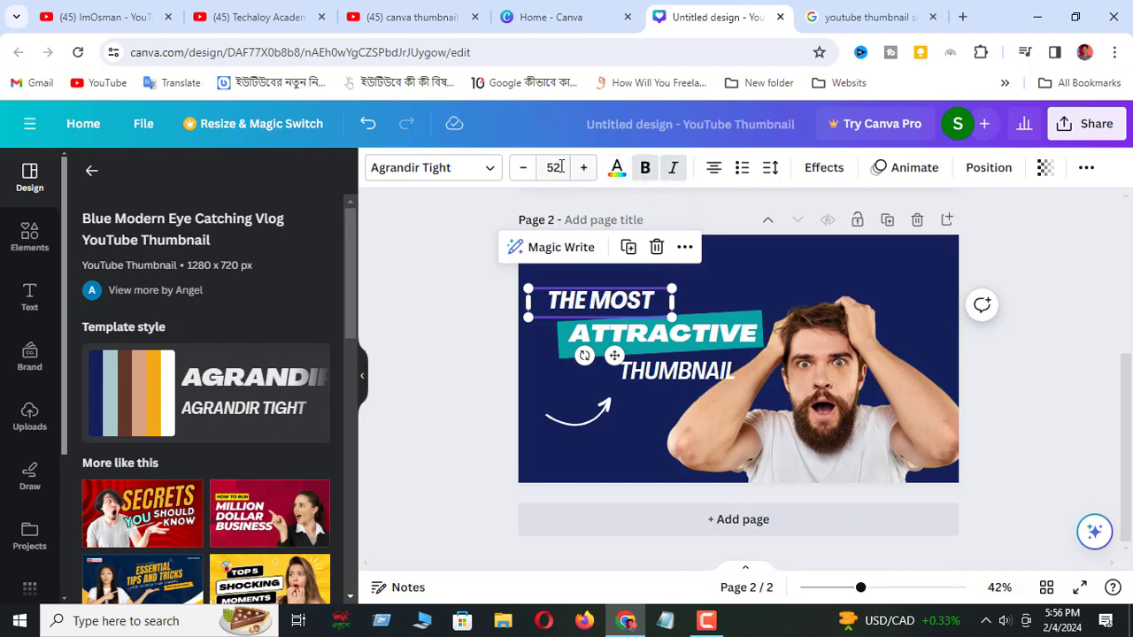
Adjust the font size of the "THE MOST" text to 53
{"action": "left_click", "coordinate": [581, 168]}
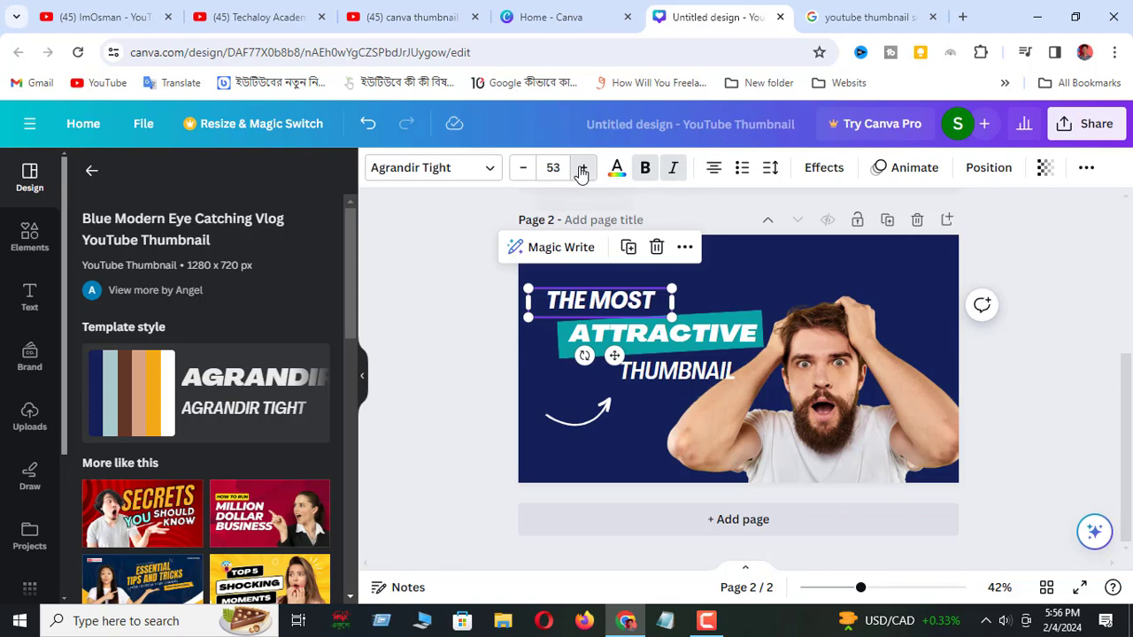
{"action": "left_click", "coordinate": [582, 168]}
{"action": "left_click", "coordinate": [582, 168]}
{"action": "left_click", "coordinate": [581, 168]}
{"action": "left_click", "coordinate": [523, 168]}
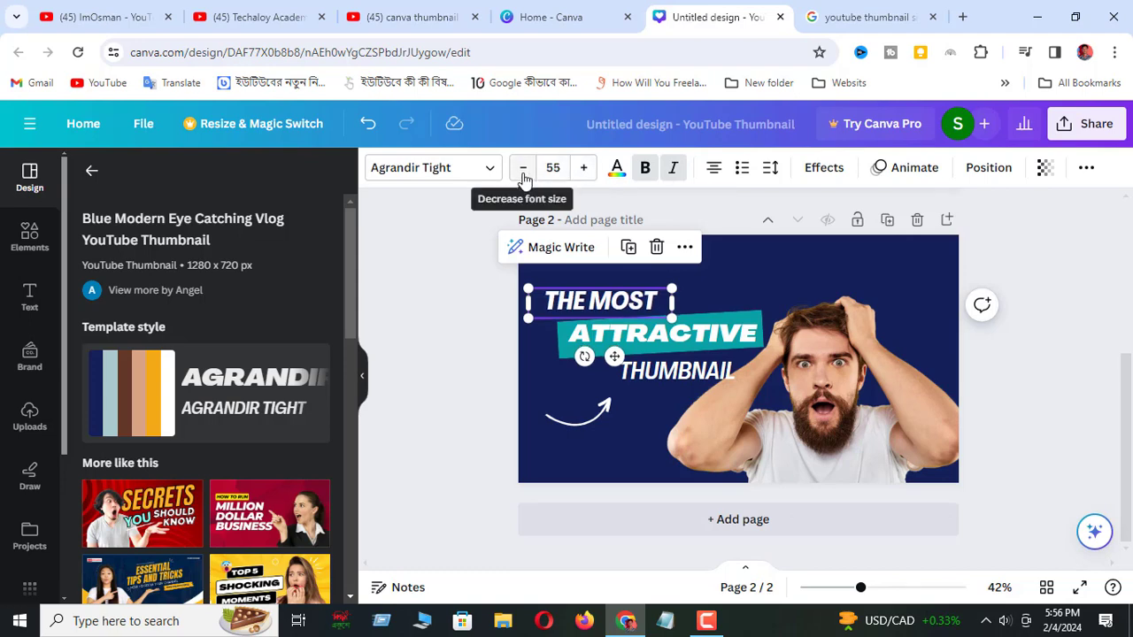
{"action": "left_click", "coordinate": [523, 168]}
{"action": "left_click", "coordinate": [523, 168]}
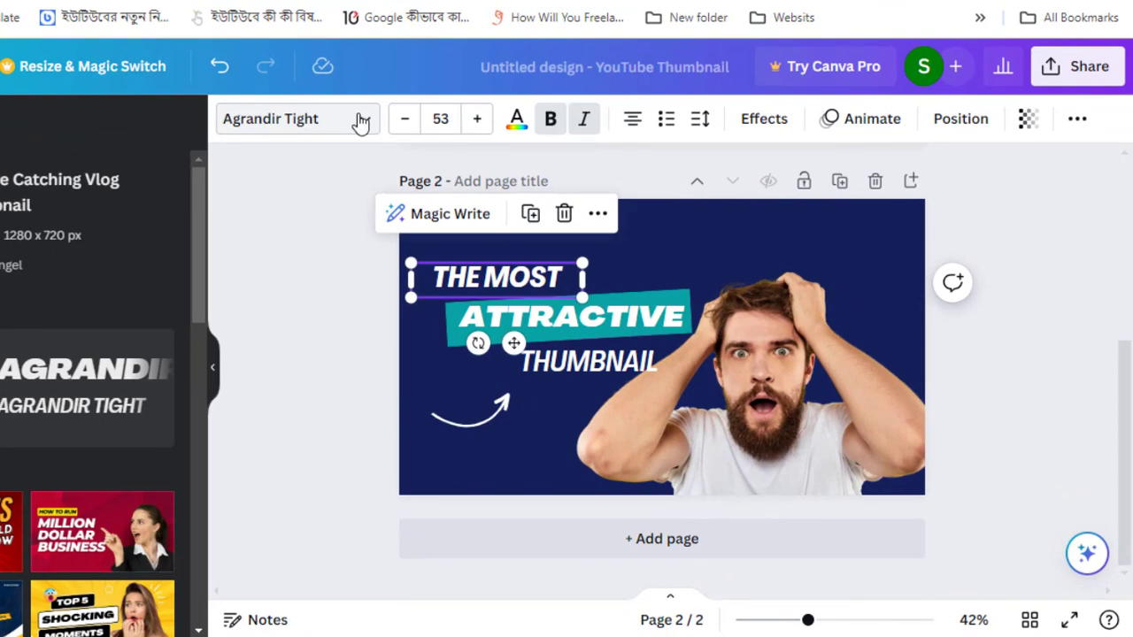
Change the font of the "THE MOST" text to Anton and apply the Outline effect to it
{"action": "left_click", "coordinate": [367, 122]}
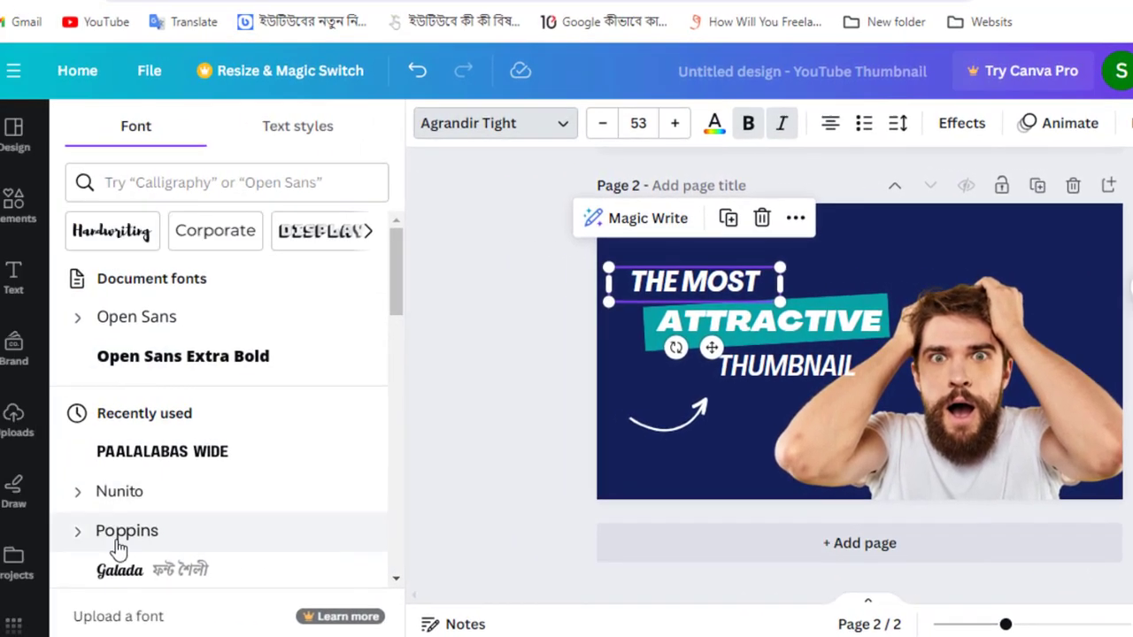
{"action": "scroll", "coordinate": [119, 549], "scroll_direction": "down", "scroll_amount": 3}
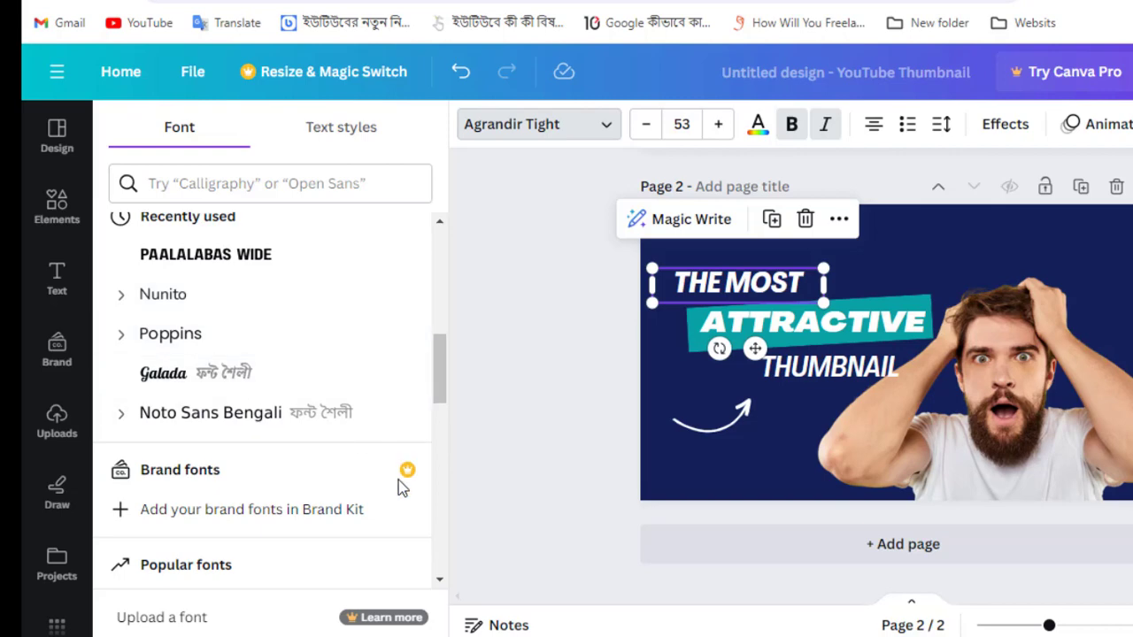
{"action": "scroll", "coordinate": [268, 438], "scroll_direction": "down", "scroll_amount": 3}
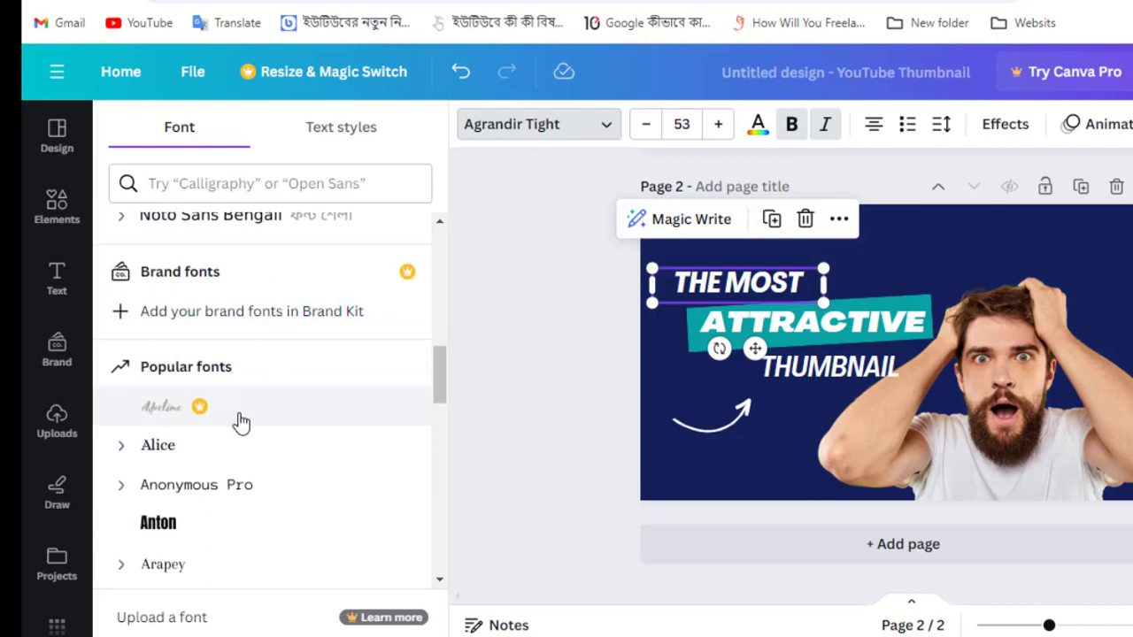
{"action": "left_click", "coordinate": [196, 524]}
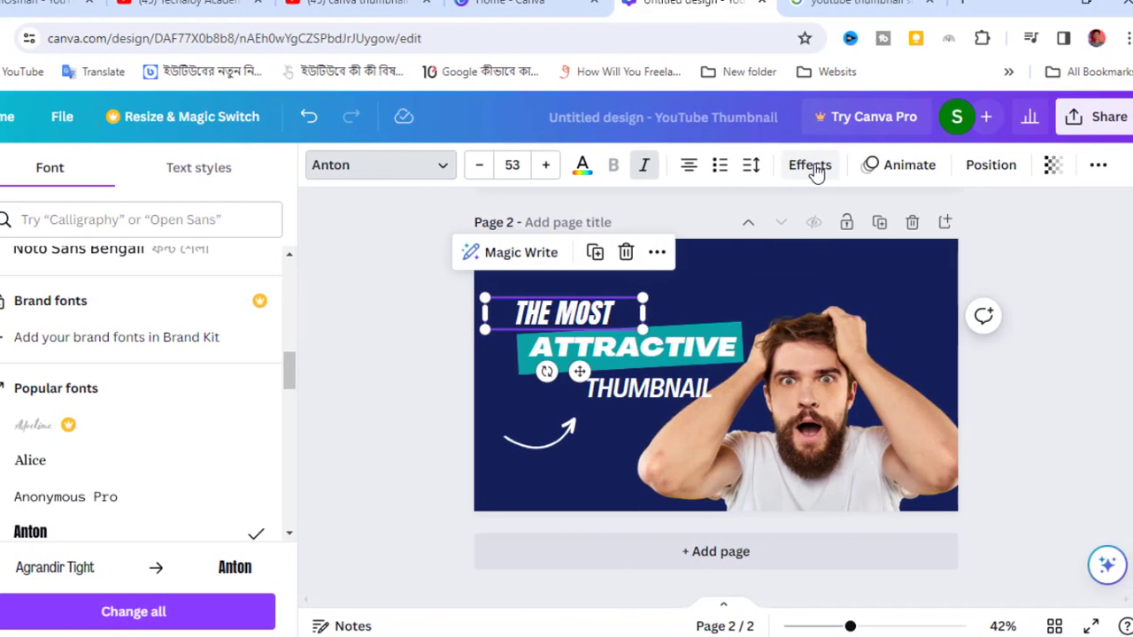
{"action": "left_click", "coordinate": [813, 166]}
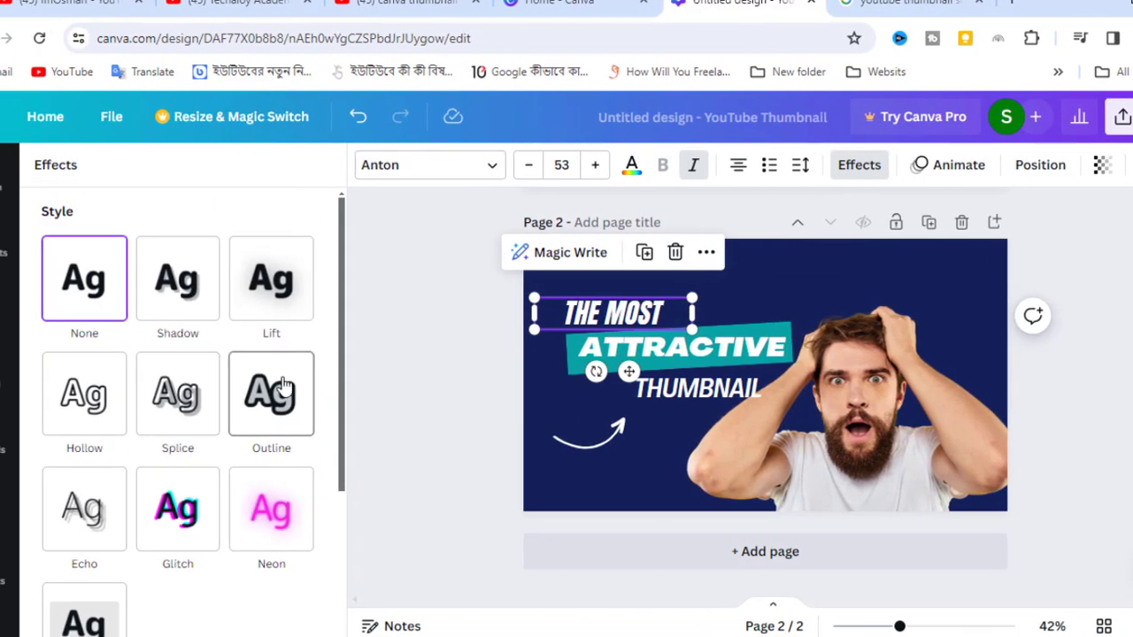
{"action": "left_click", "coordinate": [269, 387]}
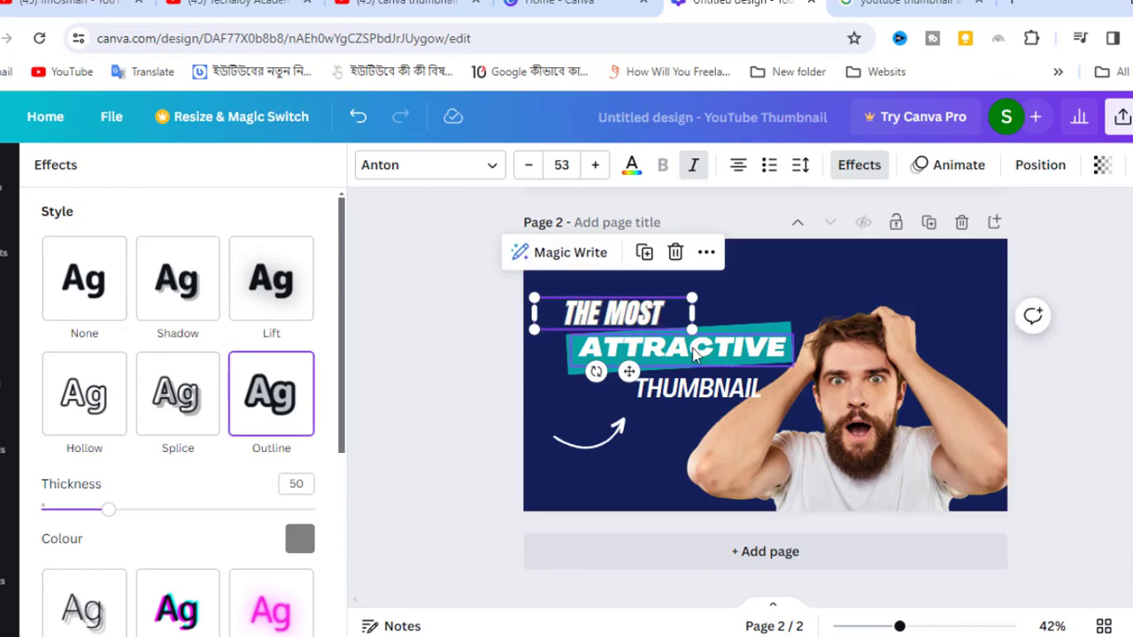
Apply the Outline effect to the "ATTRACTIVE" text with thickness 104 and the bright red document colour
{"action": "left_click", "coordinate": [637, 347]}
{"action": "left_click", "coordinate": [259, 398]}
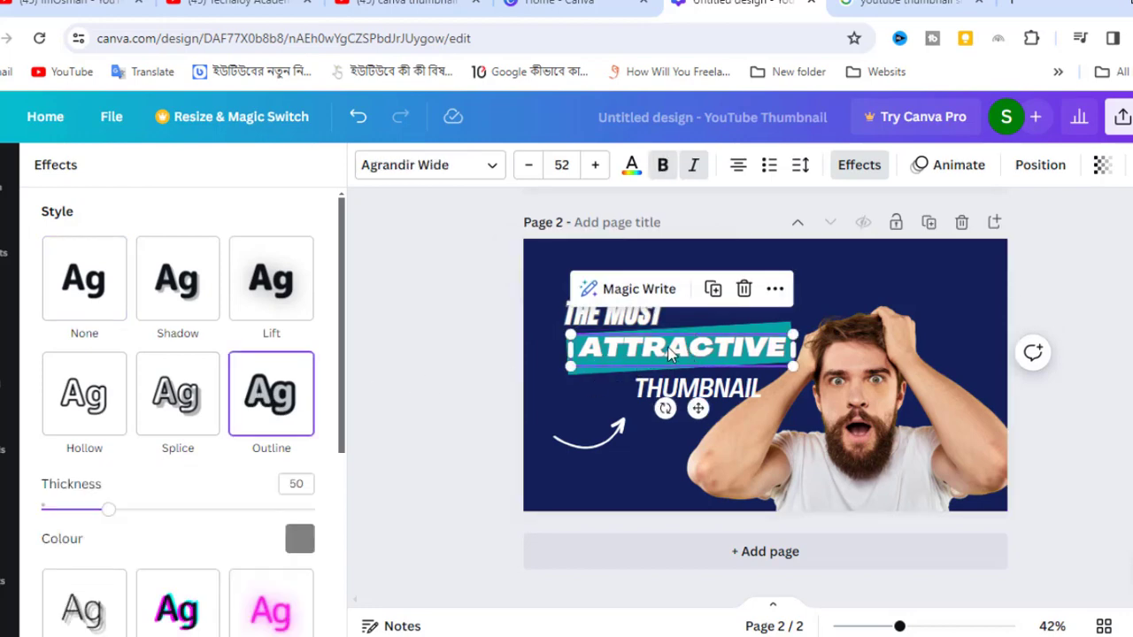
{"action": "scroll", "coordinate": [186, 488], "scroll_direction": "down", "scroll_amount": 1}
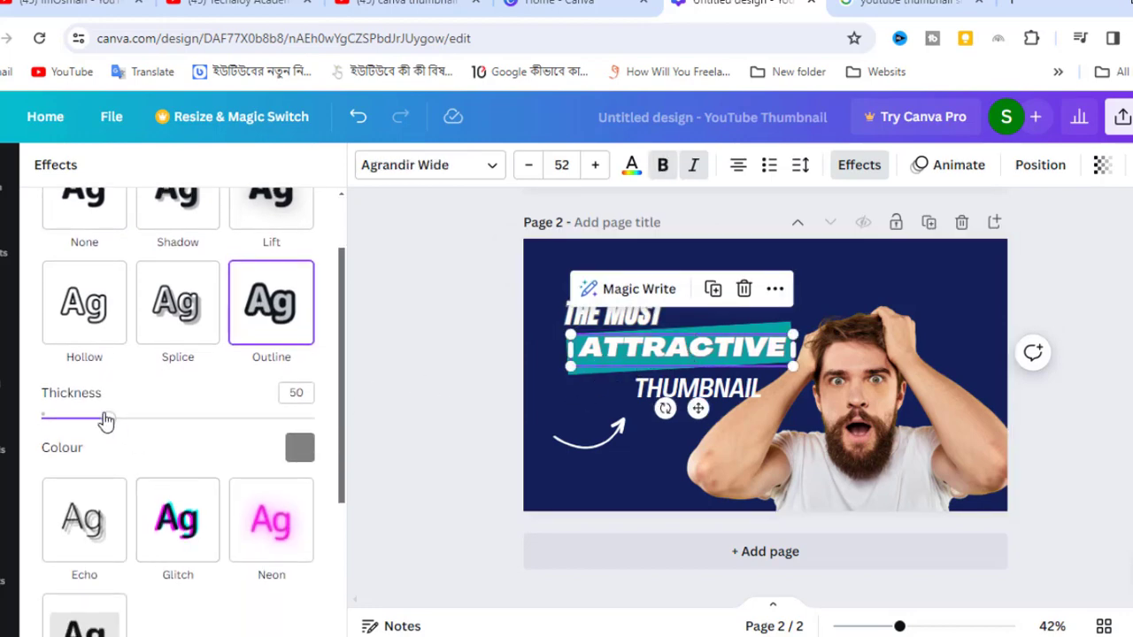
{"action": "left_click_drag", "start_coordinate": [107, 423], "coordinate": [183, 435]}
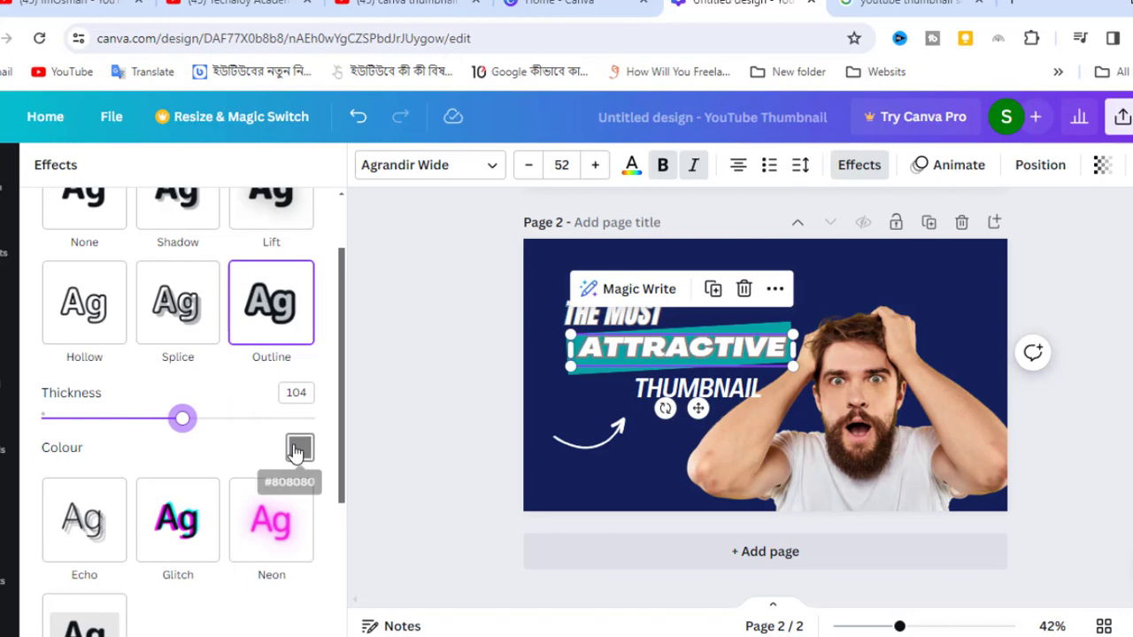
{"action": "left_click", "coordinate": [299, 448]}
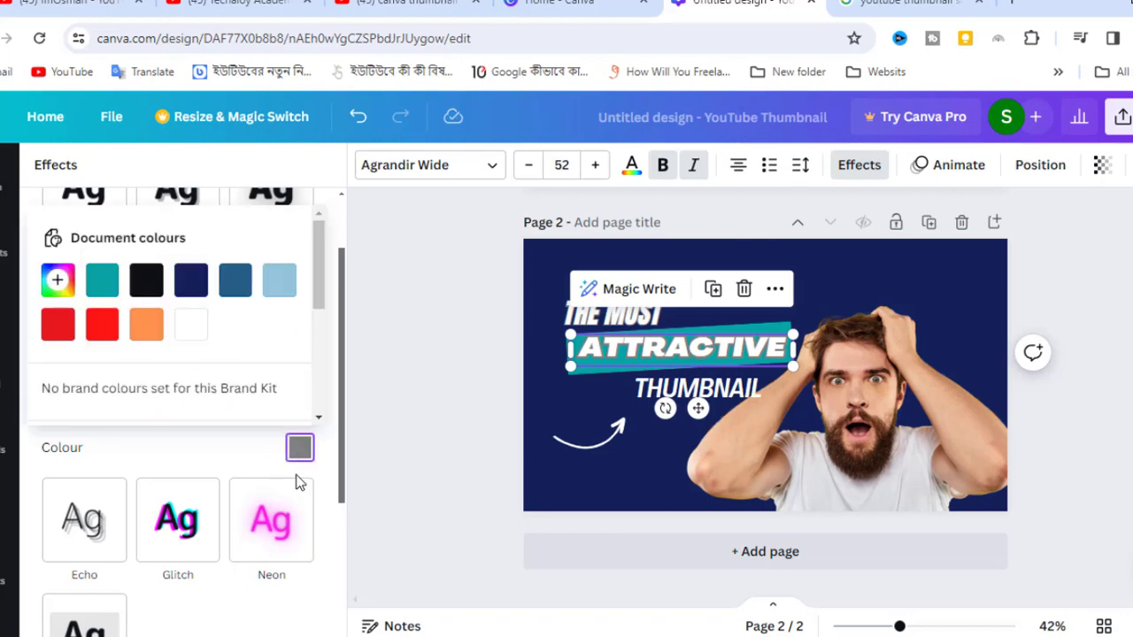
{"action": "left_click", "coordinate": [104, 329]}
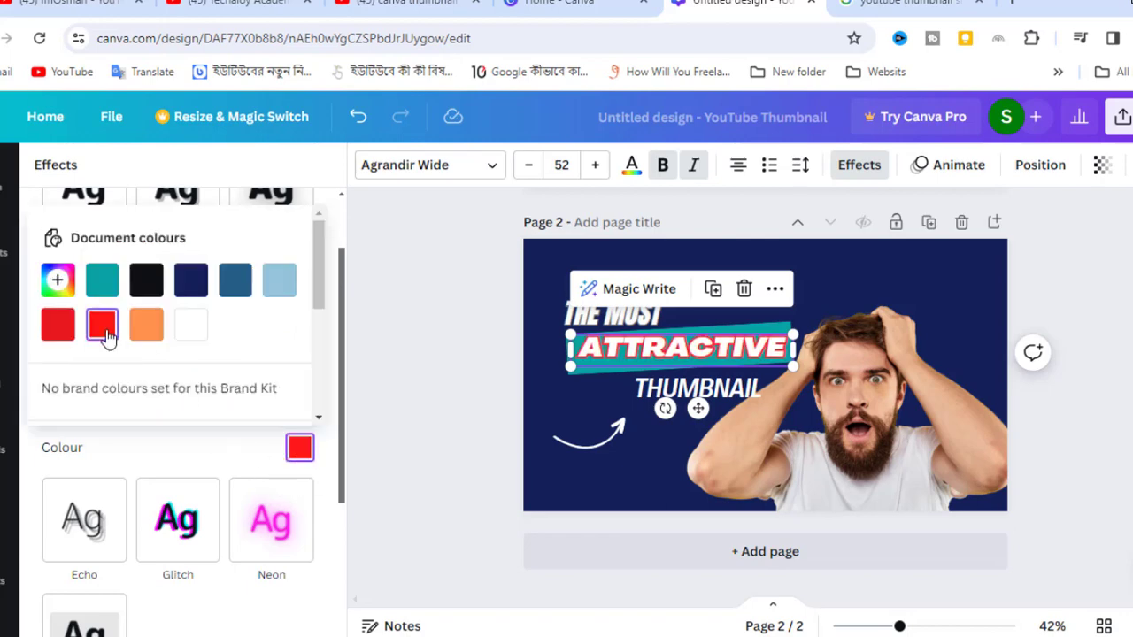
{"action": "left_click", "coordinate": [455, 363]}
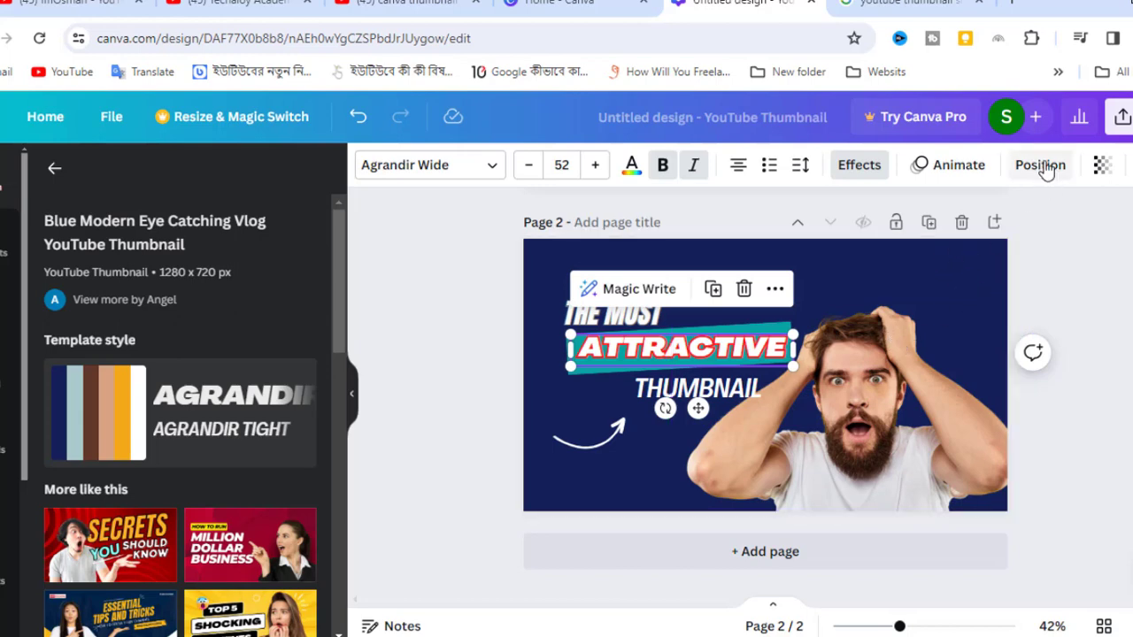
Review the position and arrangement options and the transparency setting of the "ATTRACTIVE" text
{"action": "left_click", "coordinate": [1047, 173]}
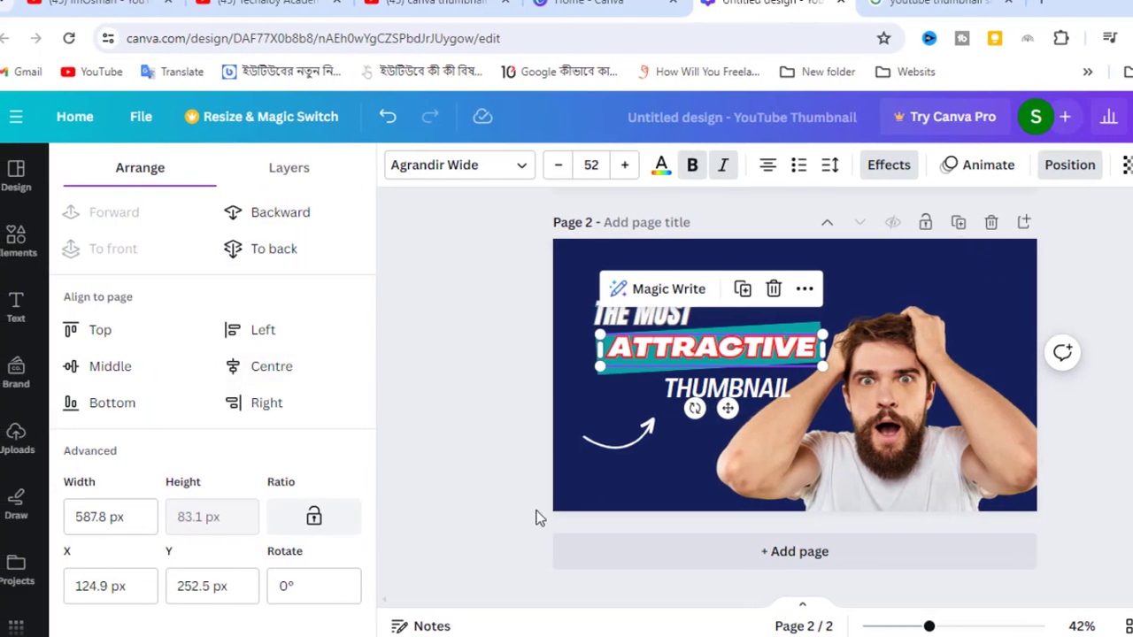
{"action": "left_click", "coordinate": [516, 327]}
{"action": "double_click", "coordinate": [721, 353]}
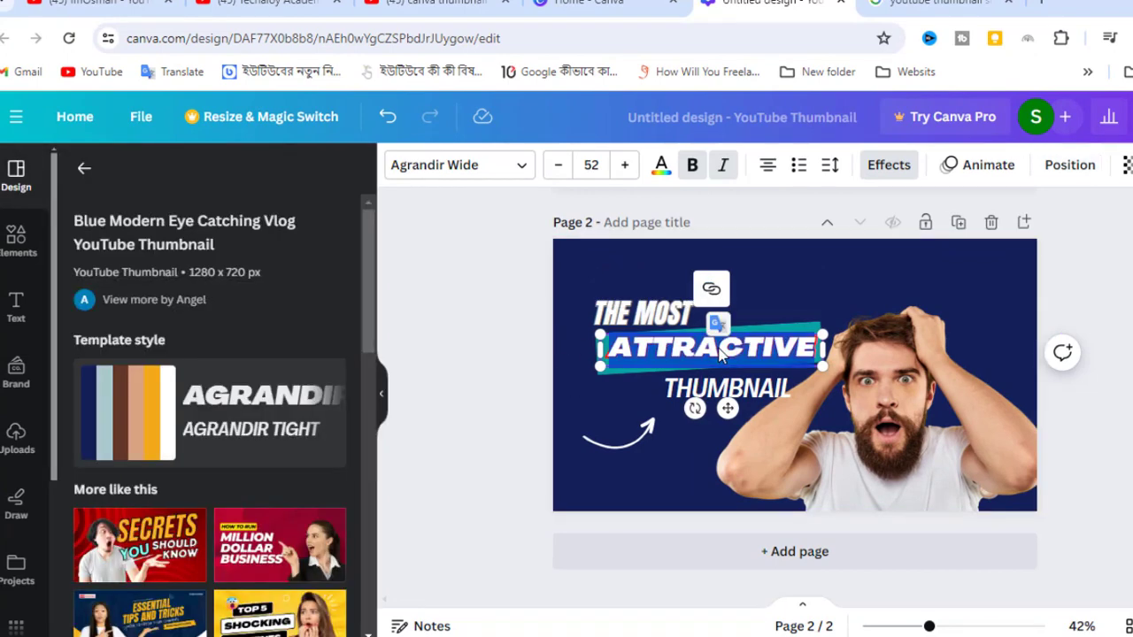
{"action": "key", "text": "Escape"}
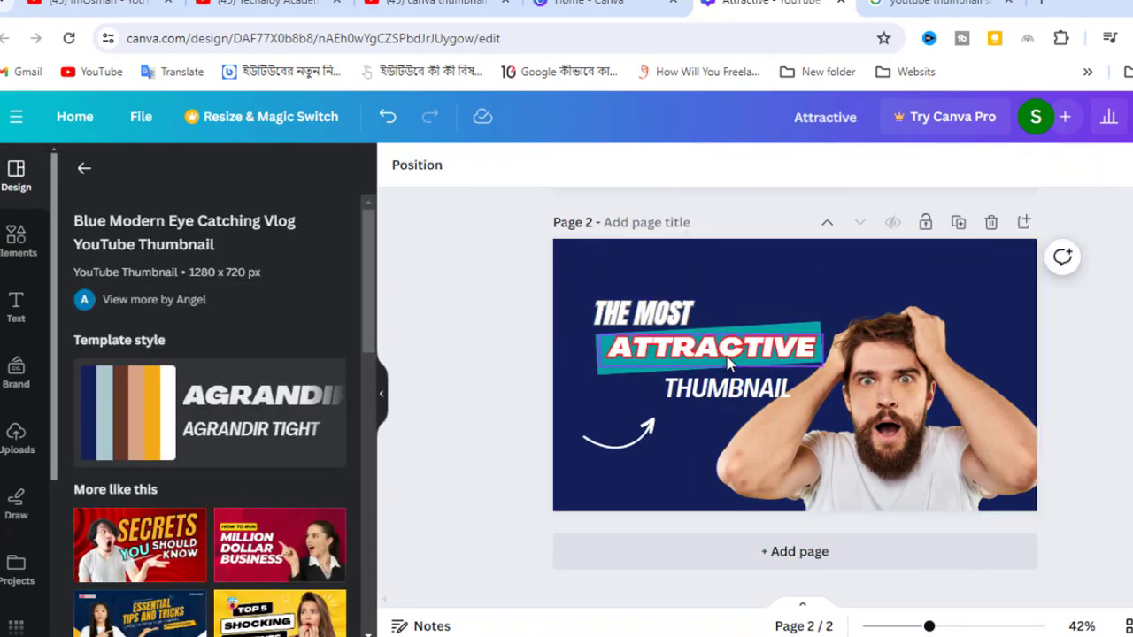
{"action": "left_click", "coordinate": [1069, 164]}
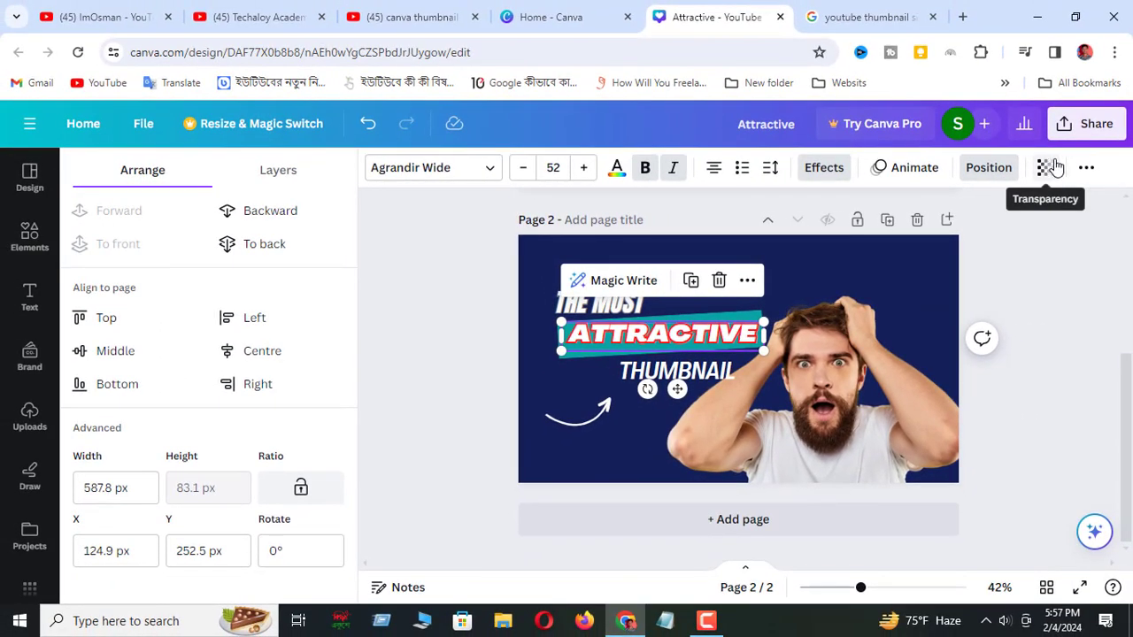
{"action": "left_click", "coordinate": [1051, 167]}
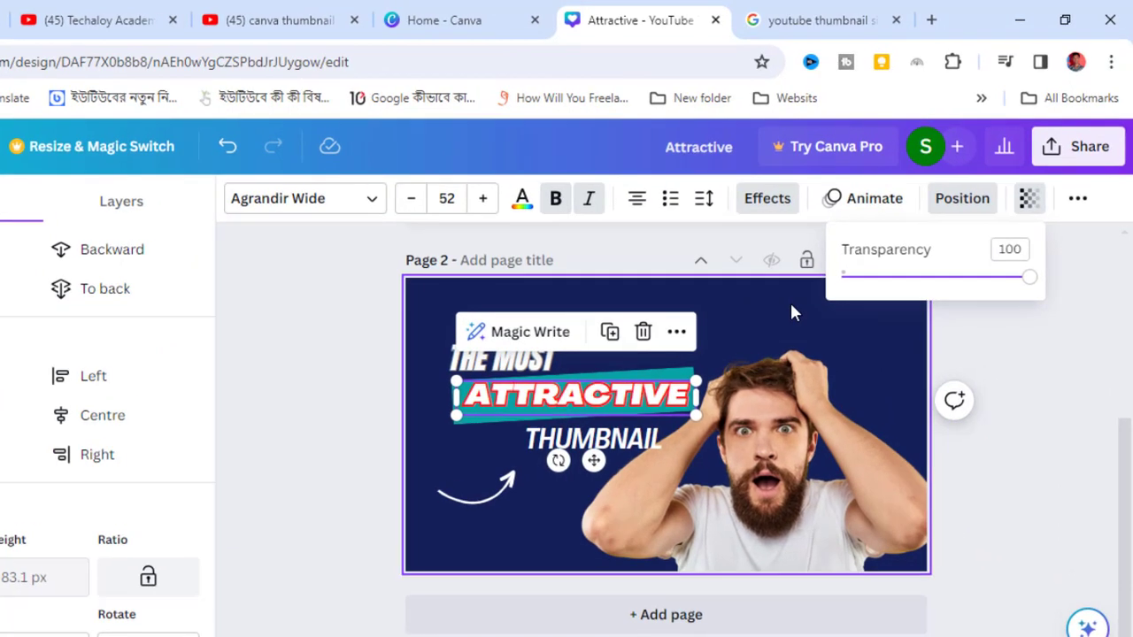
Fade the photo of the man on page 2 by lowering its transparency value to 38 and slightly further
{"action": "left_click", "coordinate": [780, 463]}
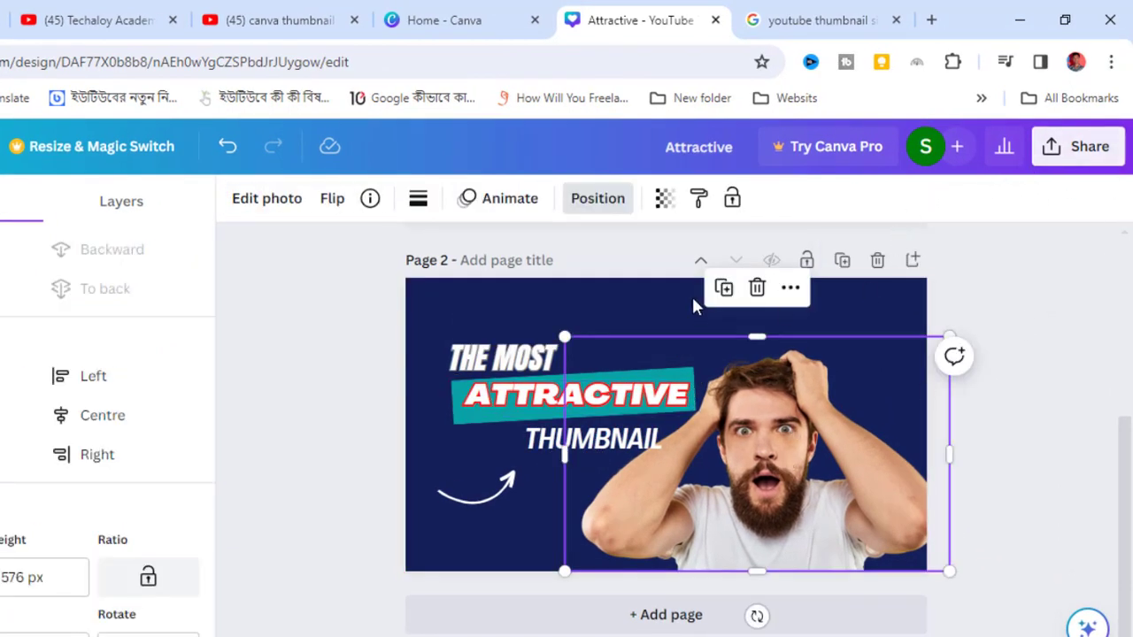
{"action": "left_click", "coordinate": [665, 200]}
{"action": "left_click_drag", "start_coordinate": [662, 282], "coordinate": [549, 297]}
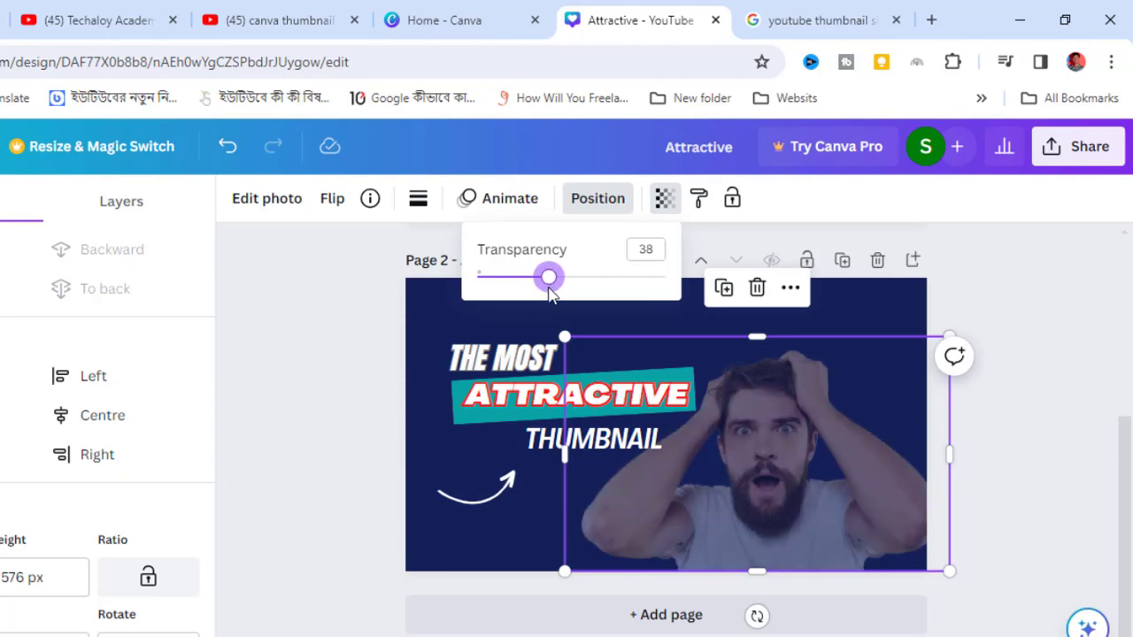
{"action": "left_click", "coordinate": [363, 451]}
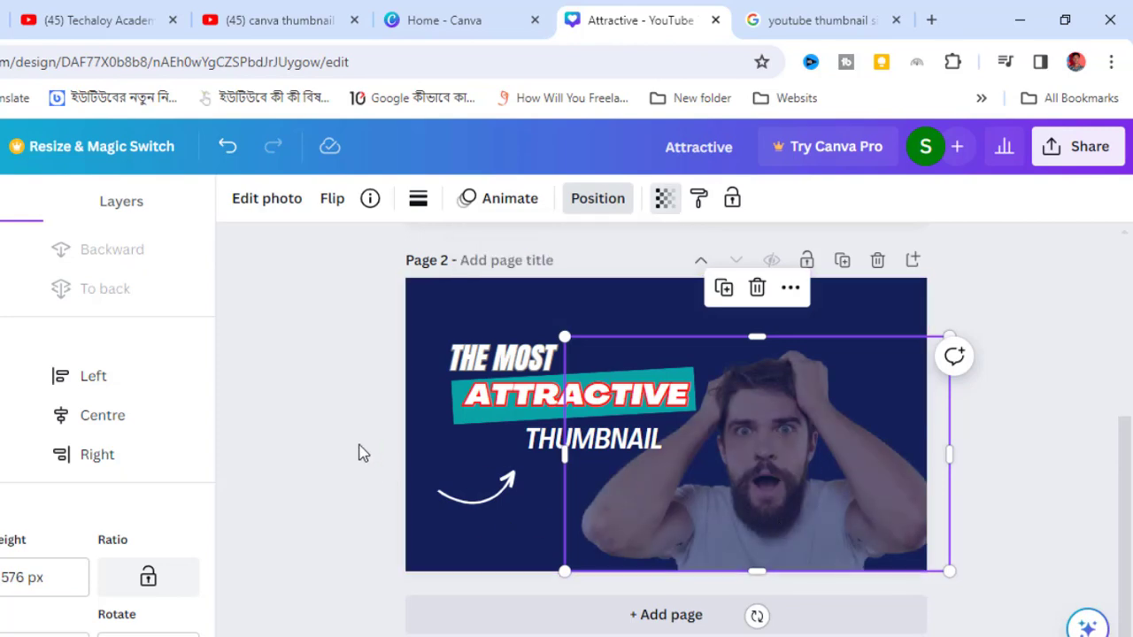
{"action": "left_click", "coordinate": [823, 425]}
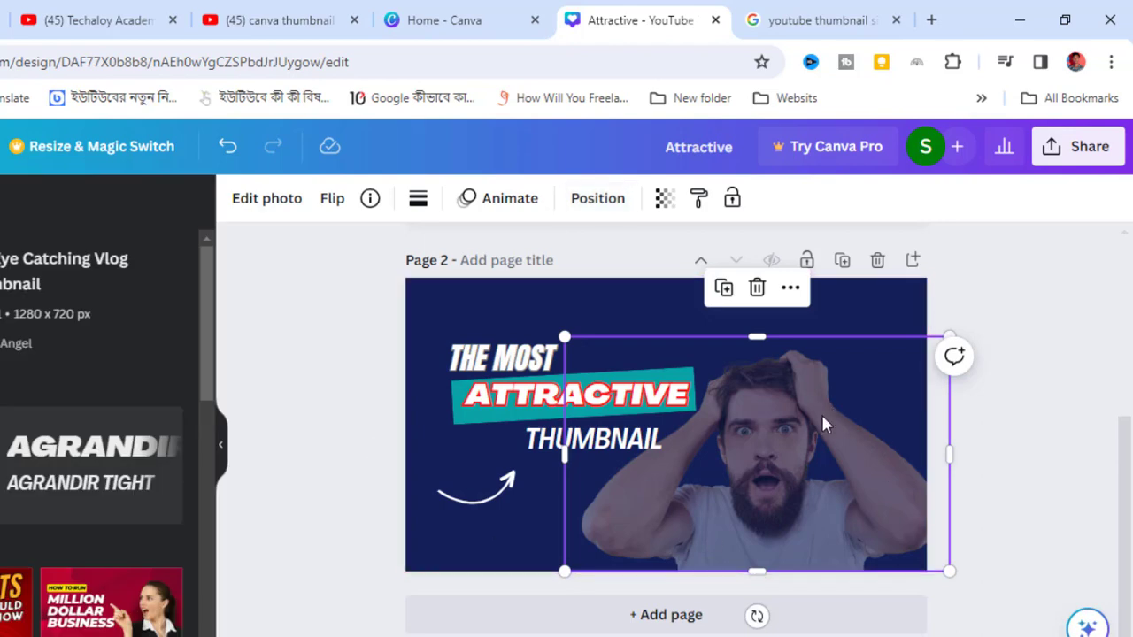
{"action": "left_click", "coordinate": [291, 353]}
{"action": "left_click", "coordinate": [798, 452]}
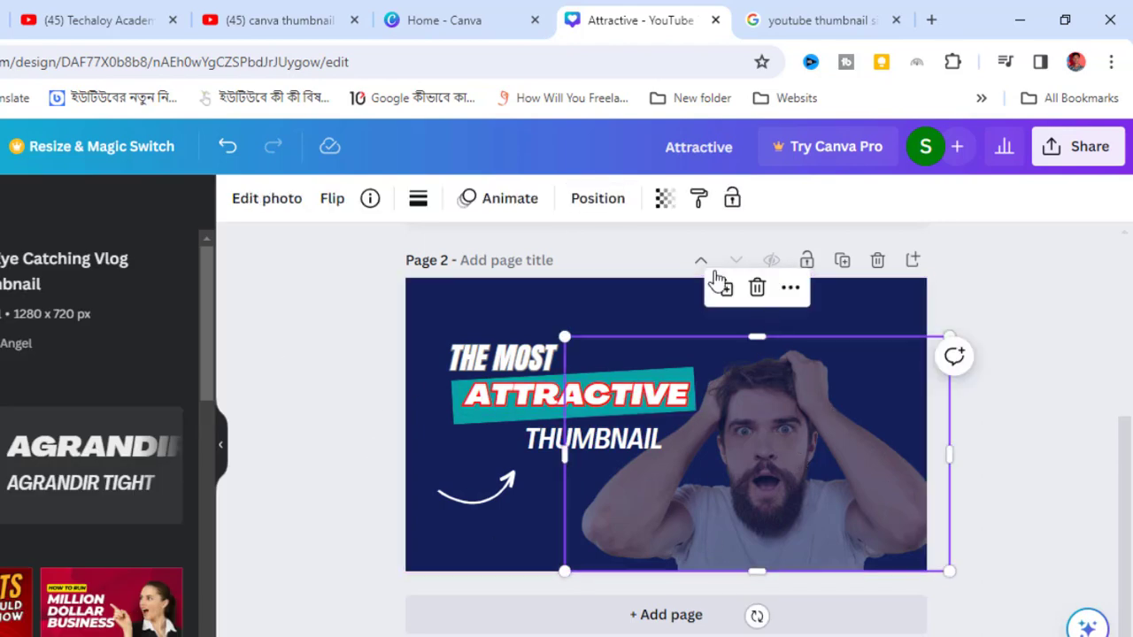
{"action": "left_click", "coordinate": [662, 200]}
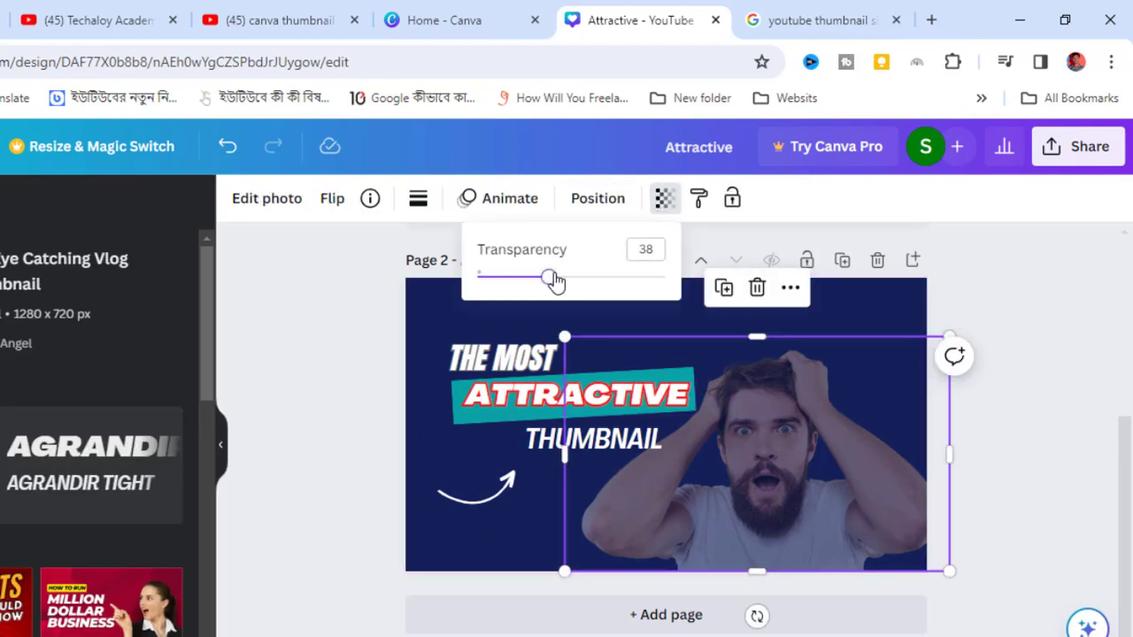
{"action": "left_click_drag", "start_coordinate": [551, 279], "coordinate": [526, 281]}
{"action": "left_click", "coordinate": [370, 455]}
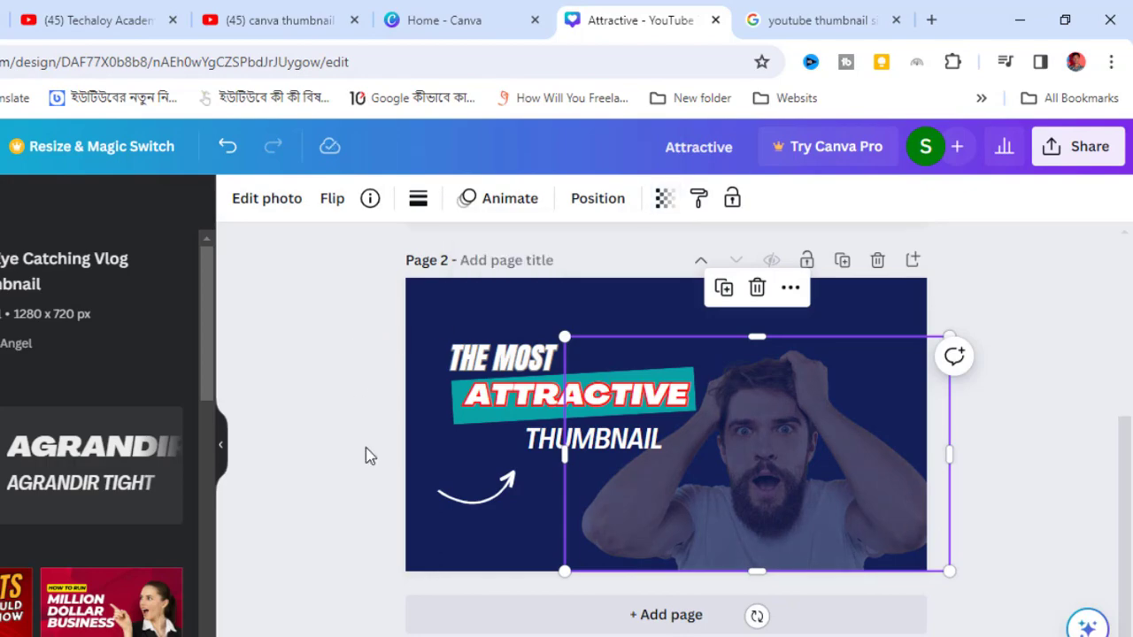
{"action": "left_click", "coordinate": [306, 351]}
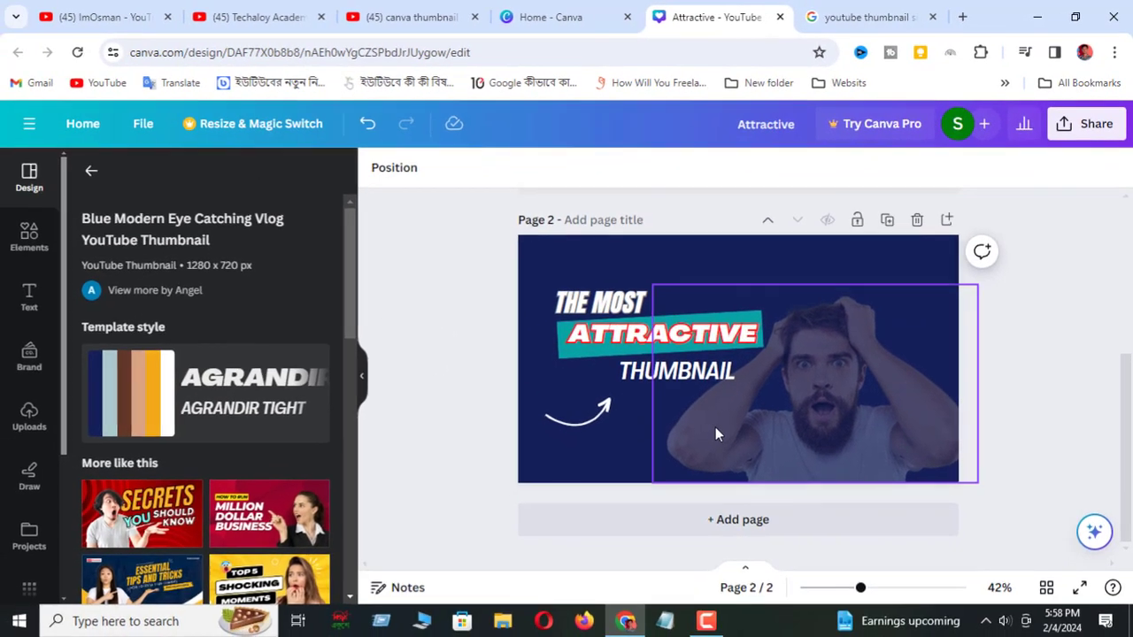
Check the transparency setting of the "THUMBNAIL" text
{"action": "left_click", "coordinate": [676, 378]}
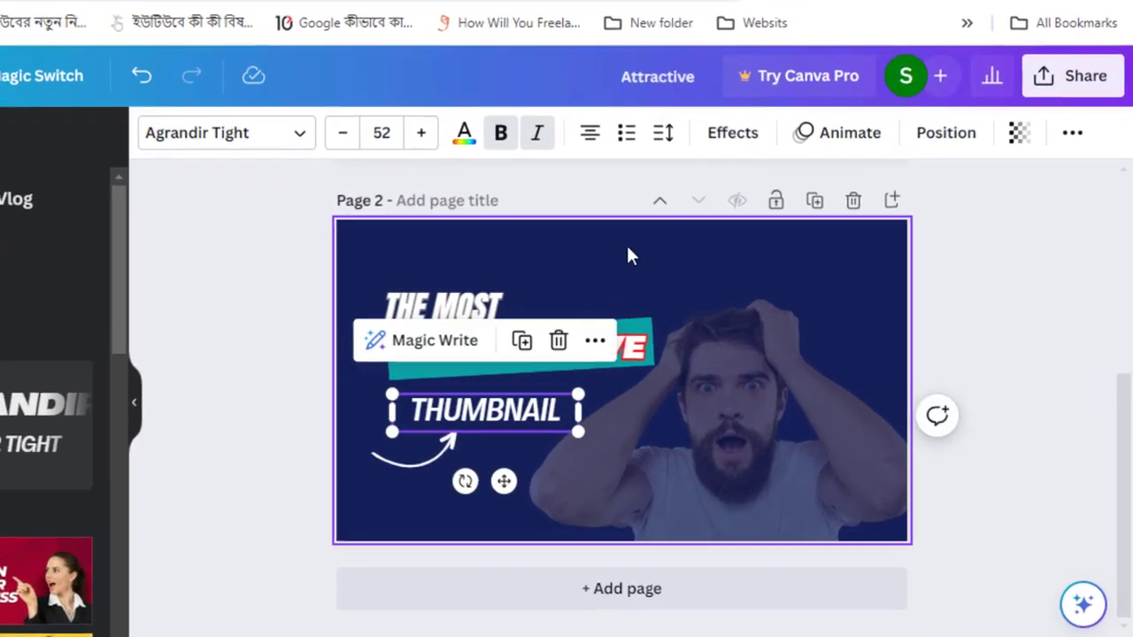
{"action": "left_click", "coordinate": [1019, 134]}
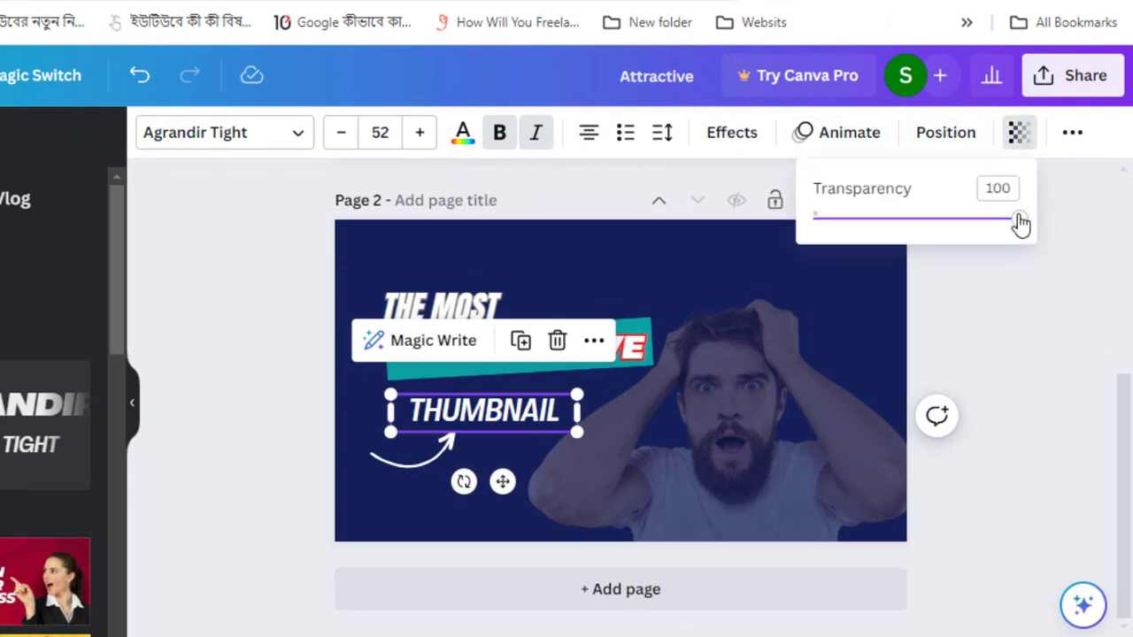
{"action": "mouse_move", "coordinate": [1022, 222]}
{"action": "left_mouse_down"}
{"action": "mouse_move", "coordinate": [915, 225]}
{"action": "mouse_move", "coordinate": [971, 232]}
{"action": "mouse_move", "coordinate": [887, 225]}
{"action": "mouse_move", "coordinate": [1019, 220]}
{"action": "left_mouse_up"}
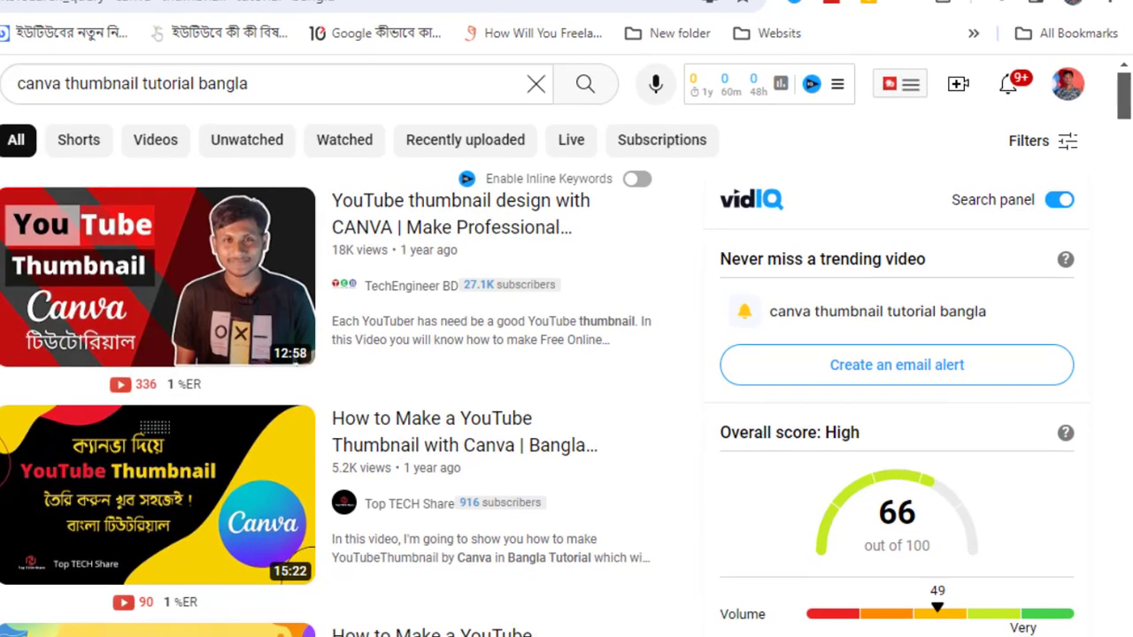
Switch to YouTube and browse the home feed to examine how other videos' thumbnails are designed
{"action": "left_click", "coordinate": [268, 5]}
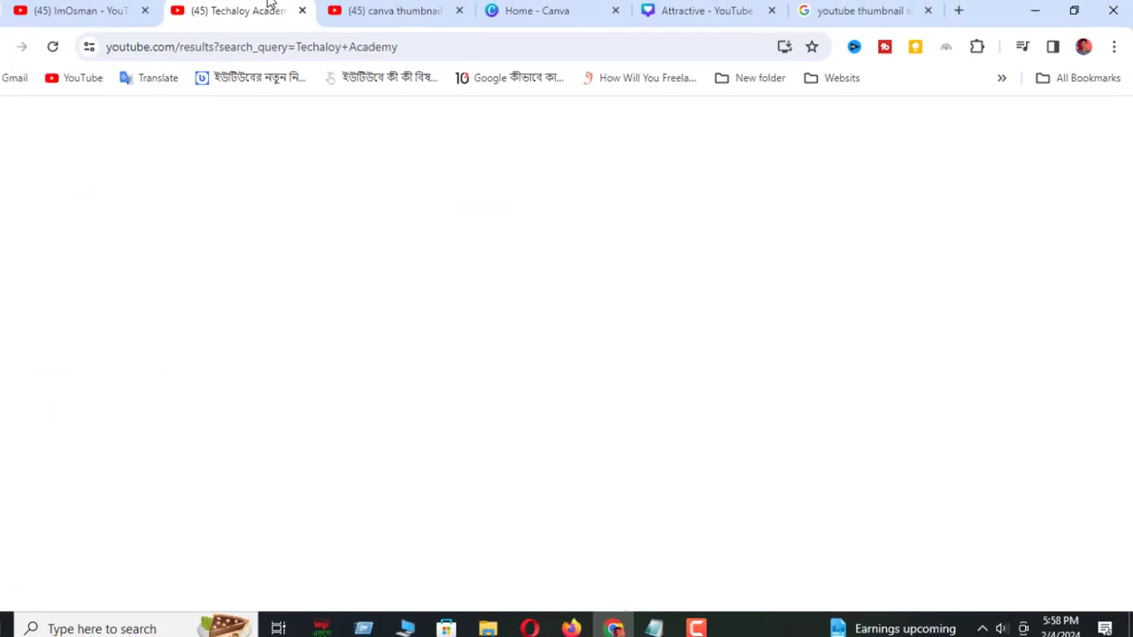
{"action": "left_click", "coordinate": [403, 6]}
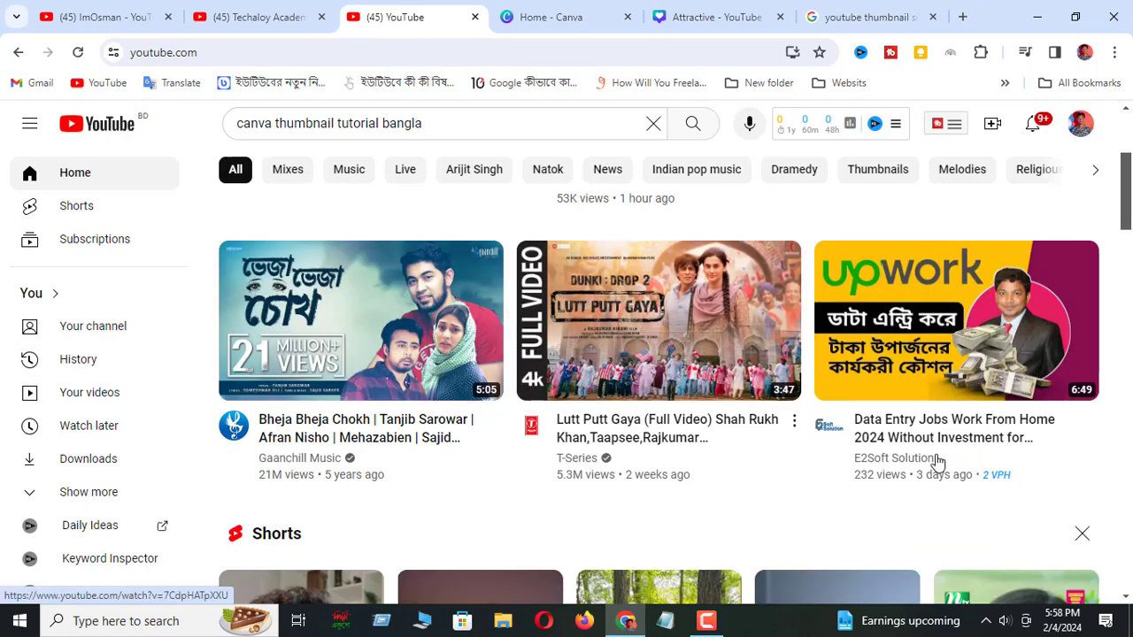
{"action": "scroll", "coordinate": [933, 464], "scroll_direction": "down", "scroll_amount": 3}
{"action": "scroll", "coordinate": [1012, 523], "scroll_direction": "down", "scroll_amount": 3}
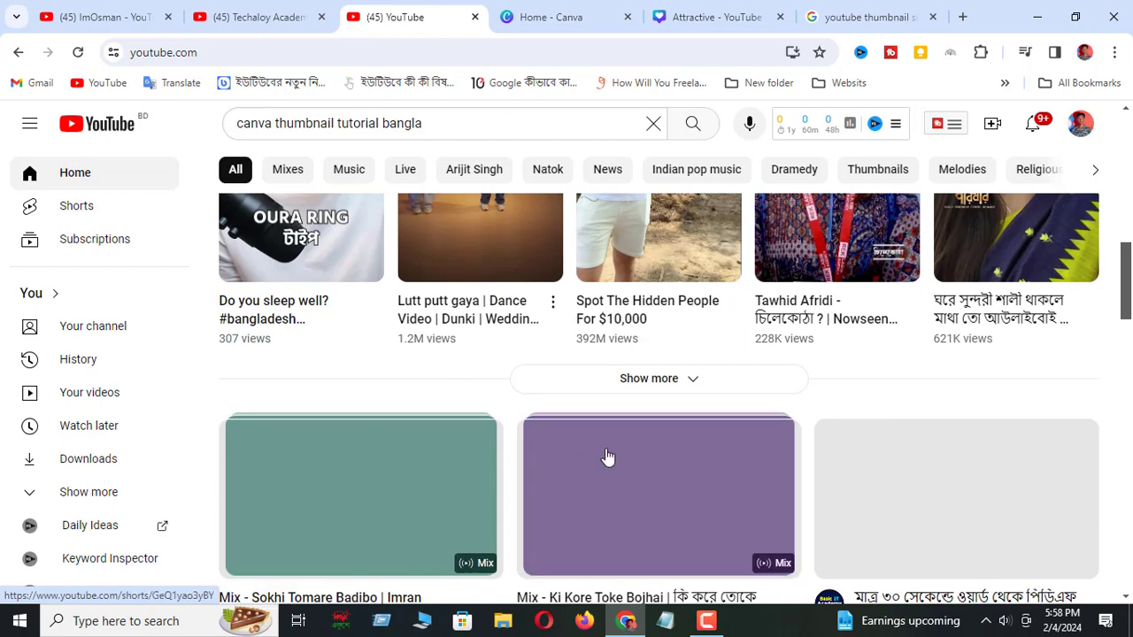
{"action": "scroll", "coordinate": [607, 457], "scroll_direction": "down", "scroll_amount": 3}
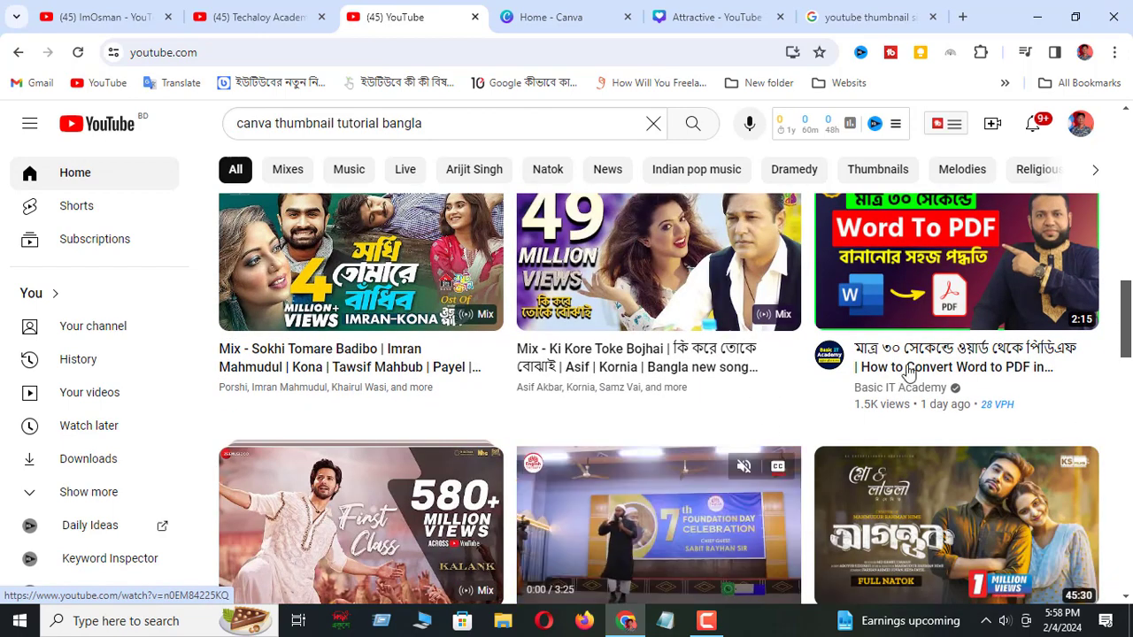
{"action": "scroll", "coordinate": [701, 392], "scroll_direction": "down", "scroll_amount": 3}
{"action": "scroll", "coordinate": [700, 392], "scroll_direction": "down", "scroll_amount": 1}
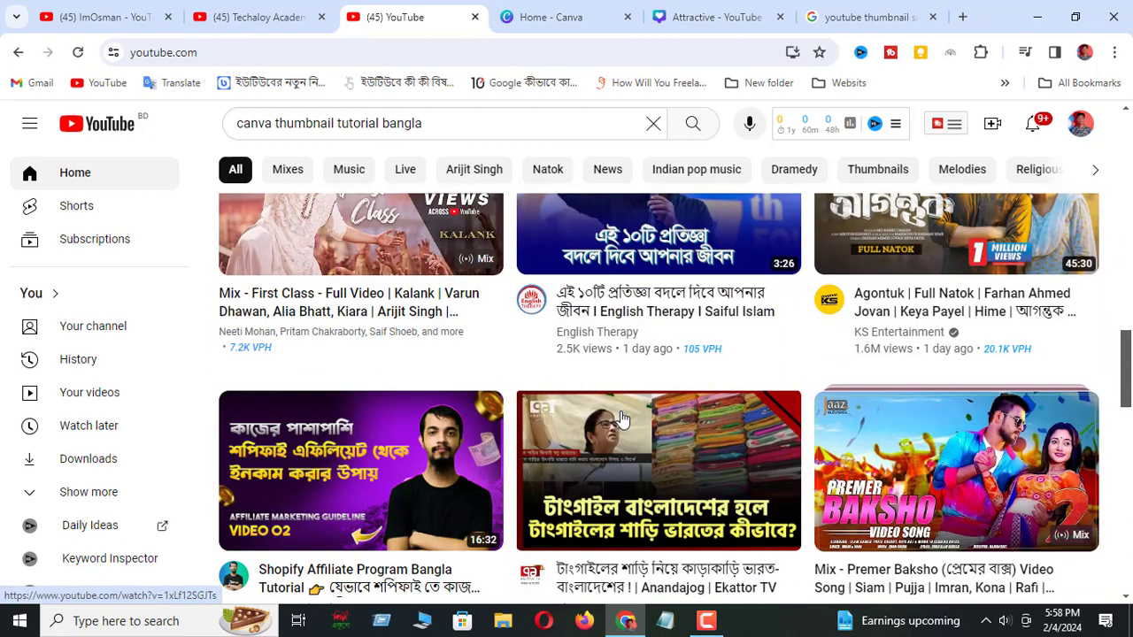
{"action": "mouse_move", "coordinate": [622, 416]}
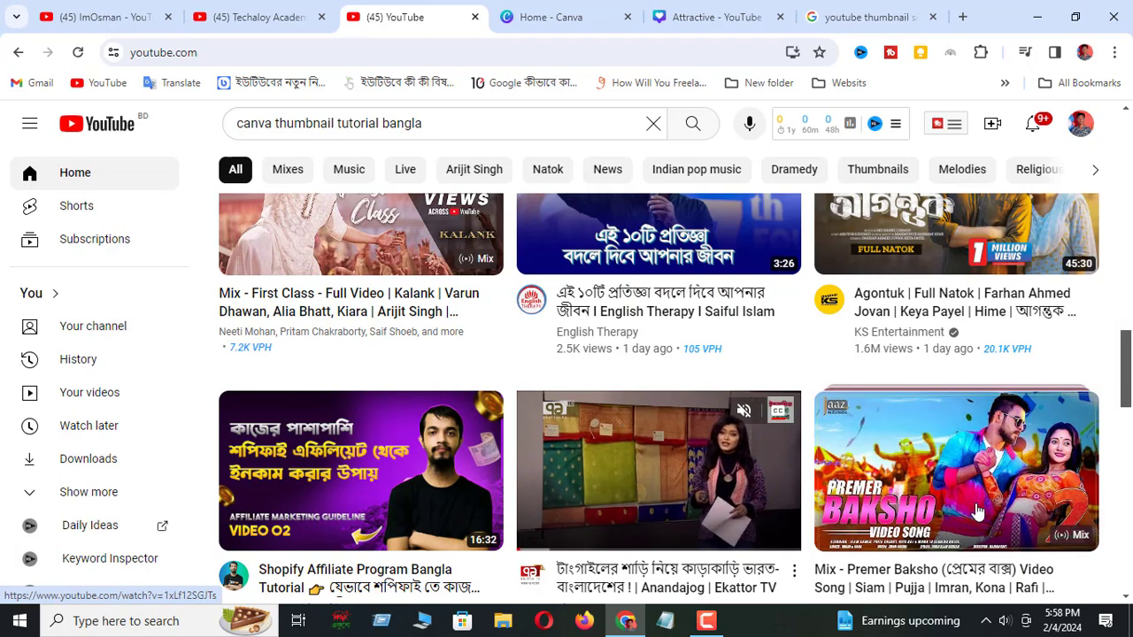
{"action": "scroll", "coordinate": [885, 587], "scroll_direction": "down", "scroll_amount": 3}
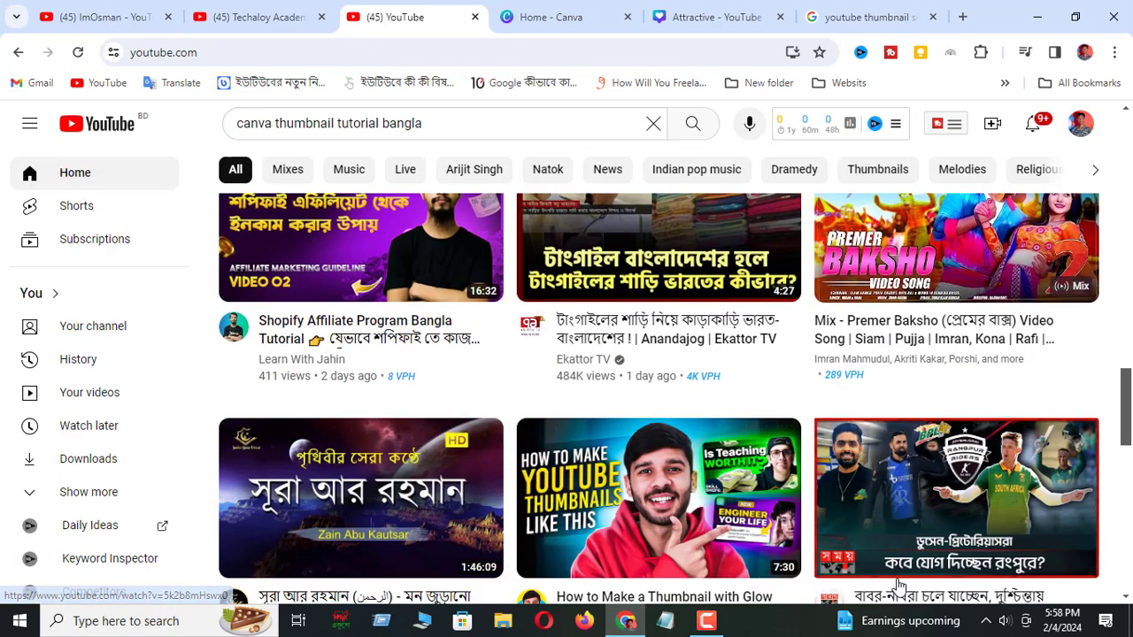
Return to the Canva design and move the faded photo of the man to the middle of page 2, nudging "THE MOST" up and left
{"action": "scroll", "coordinate": [973, 575], "scroll_direction": "down", "scroll_amount": 1}
{"action": "mouse_move", "coordinate": [1014, 574]}
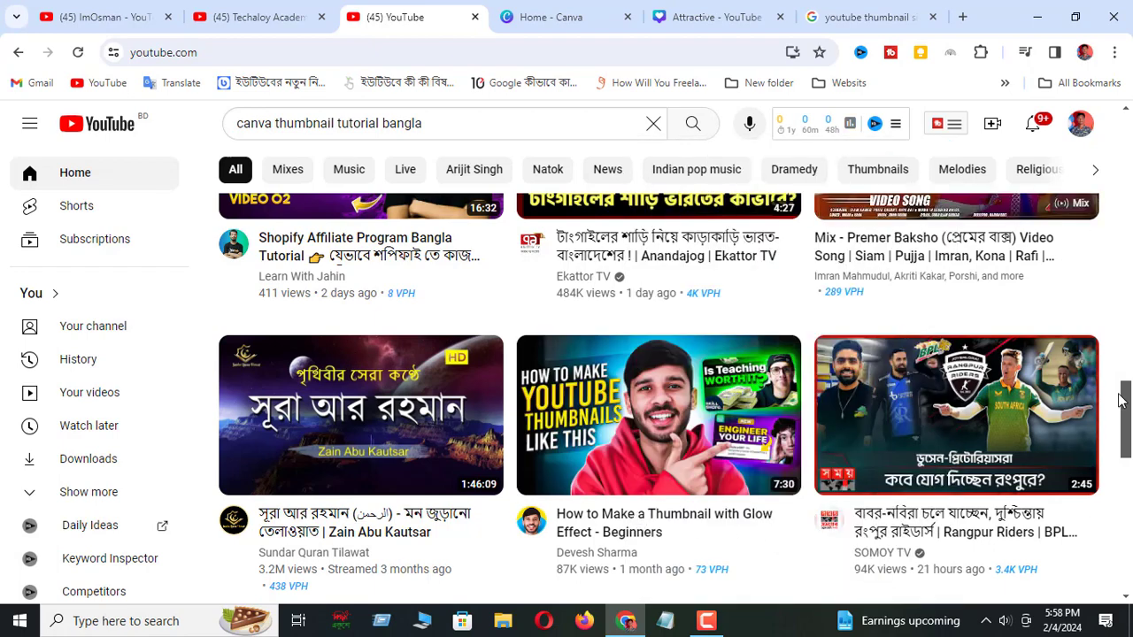
{"action": "left_click", "coordinate": [714, 15]}
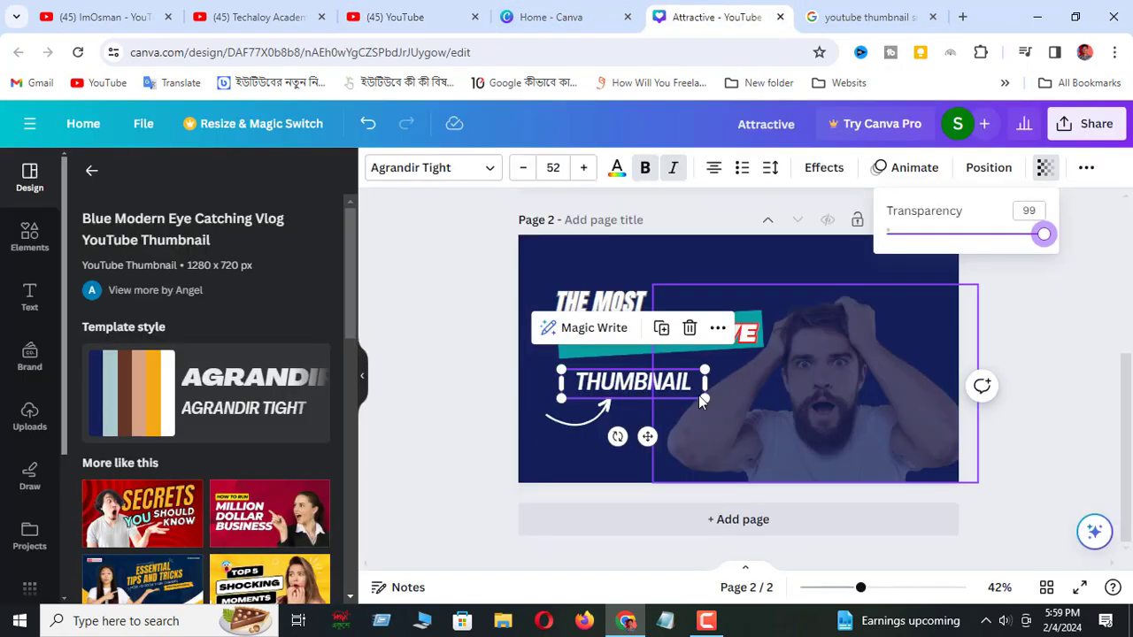
{"action": "left_click_drag", "start_coordinate": [841, 398], "coordinate": [743, 389]}
{"action": "left_click", "coordinate": [558, 310]}
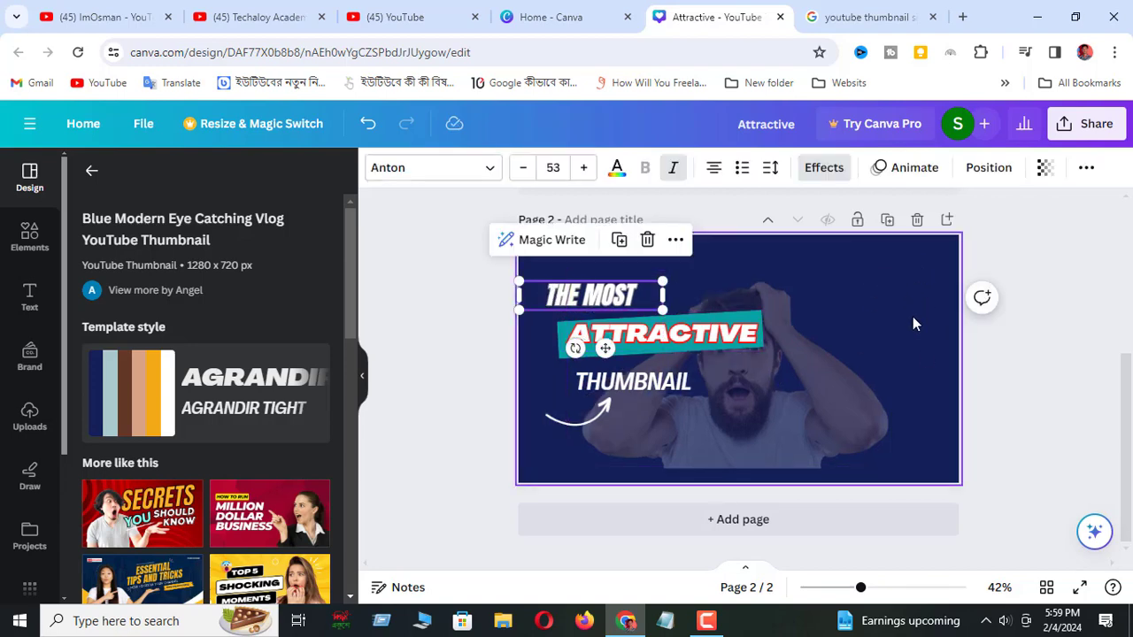
Show the uploaded images and check how files are uploaded from the computer, without uploading any
{"action": "left_click", "coordinate": [29, 413]}
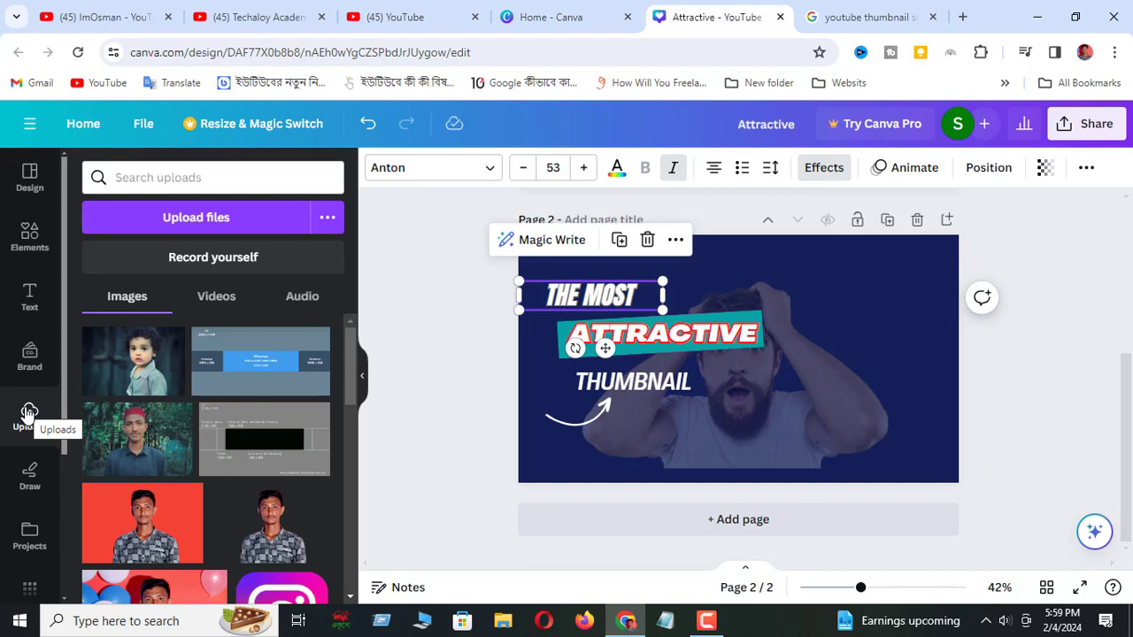
{"action": "left_click", "coordinate": [210, 217]}
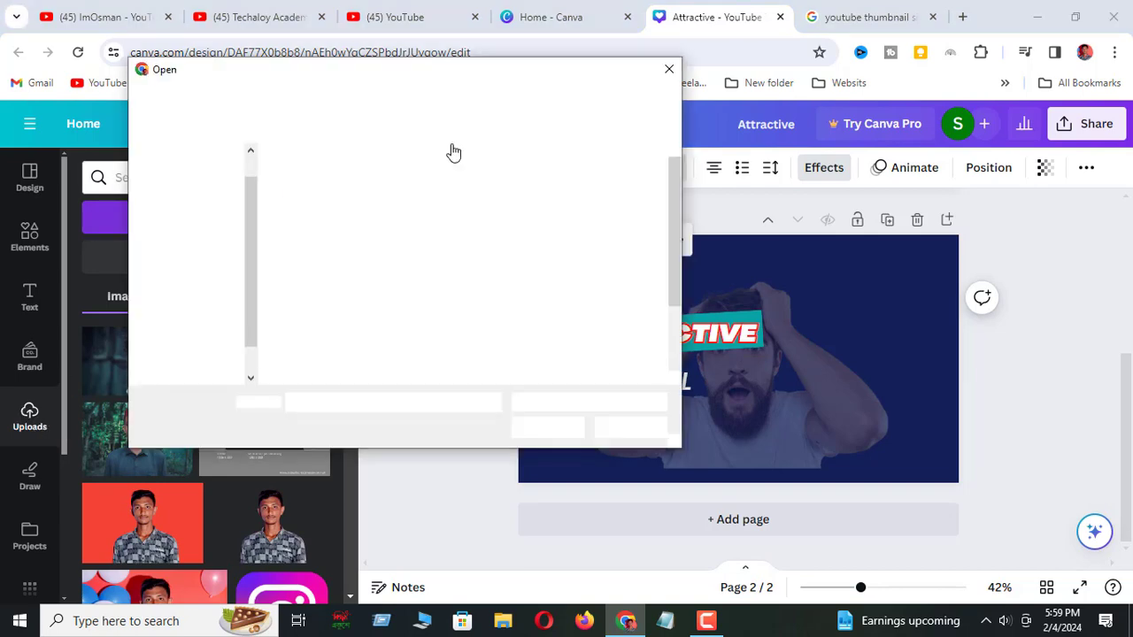
{"action": "left_click", "coordinate": [671, 68]}
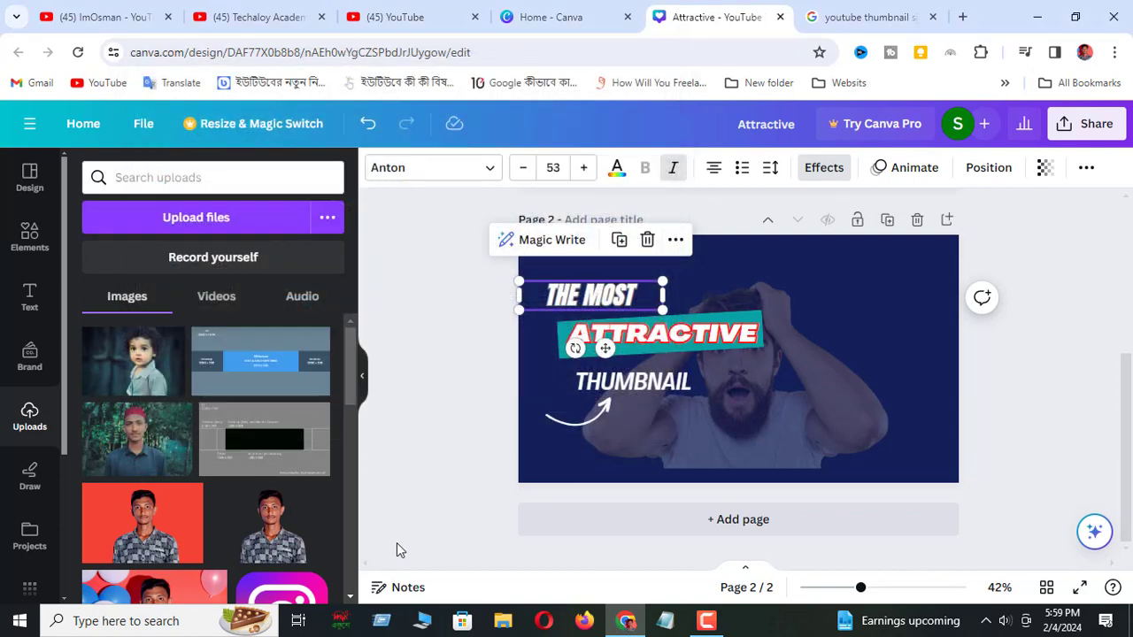